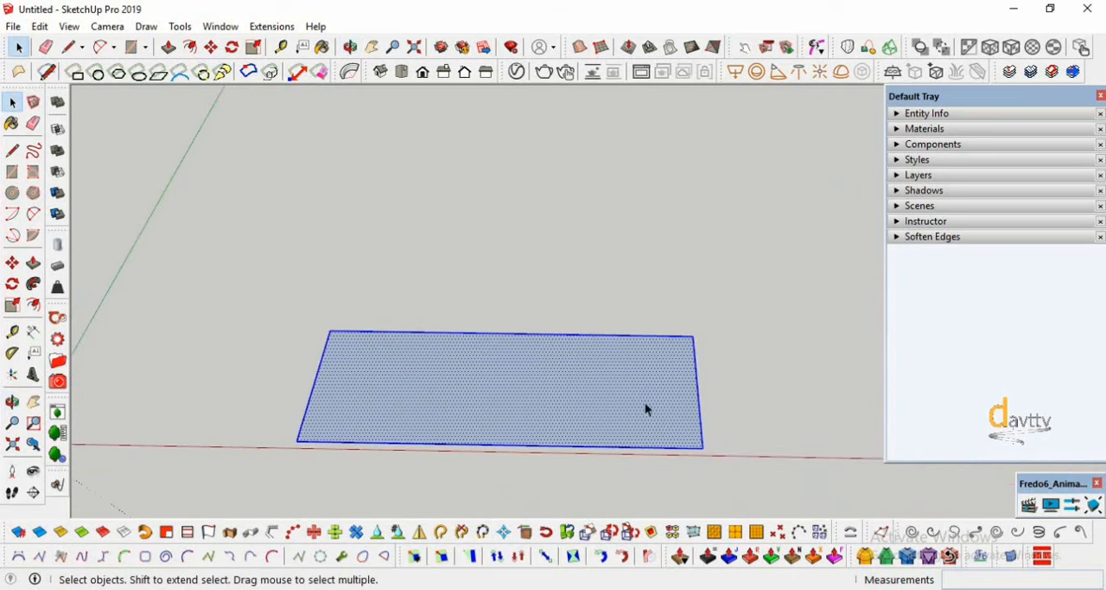
- Scatter guide points randomly over the rectangle's edges and surface with the C-Points at Vertex tool
{"action": "left_click", "coordinate": [780, 532]}
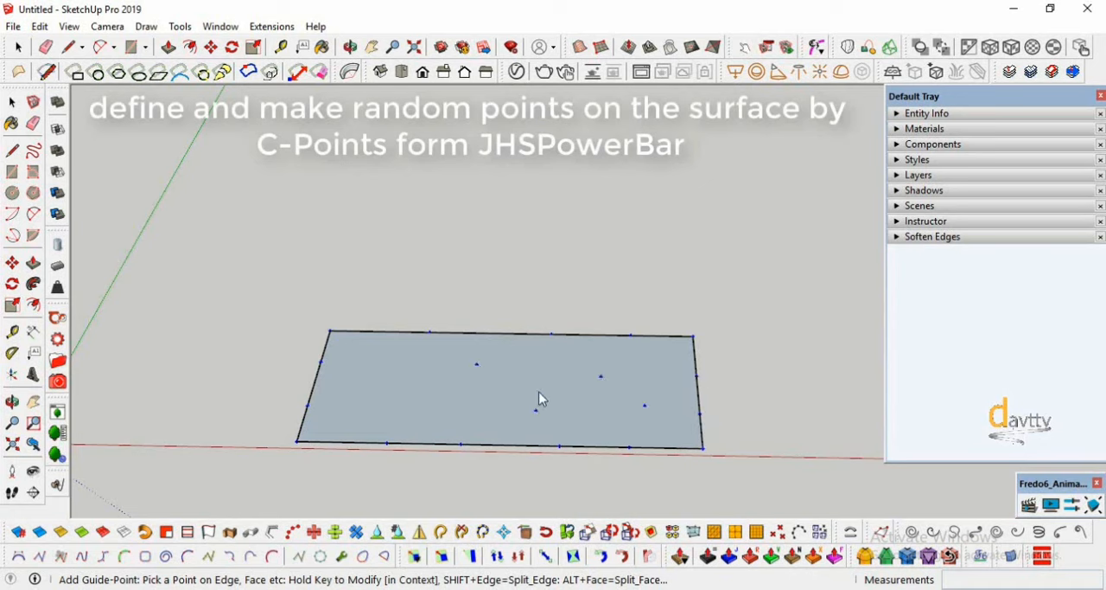
{"action": "left_click", "coordinate": [425, 413]}
{"action": "left_click", "coordinate": [395, 348]}
{"action": "scroll", "coordinate": [555, 403], "scroll_direction": "down", "scroll_amount": 1}
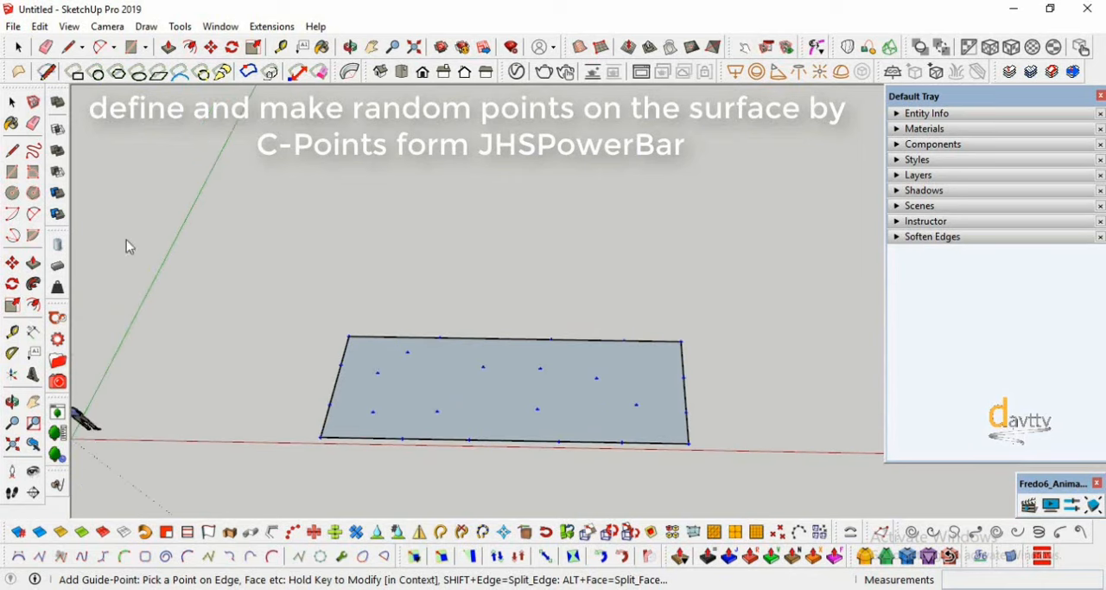
- Select the whole rectangle with its points and run Triangulate Points, keeping the default layer name
{"action": "left_click", "coordinate": [12, 102]}
{"action": "key", "text": "ctrl+a"}
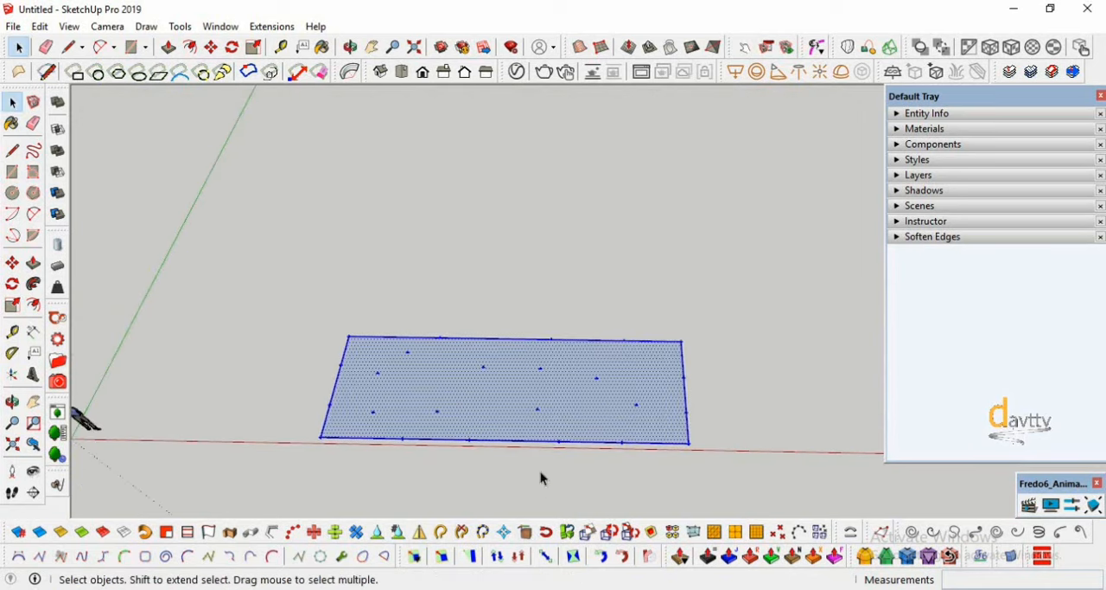
{"action": "left_click", "coordinate": [272, 26]}
{"action": "mouse_move", "coordinate": [268, 270]}
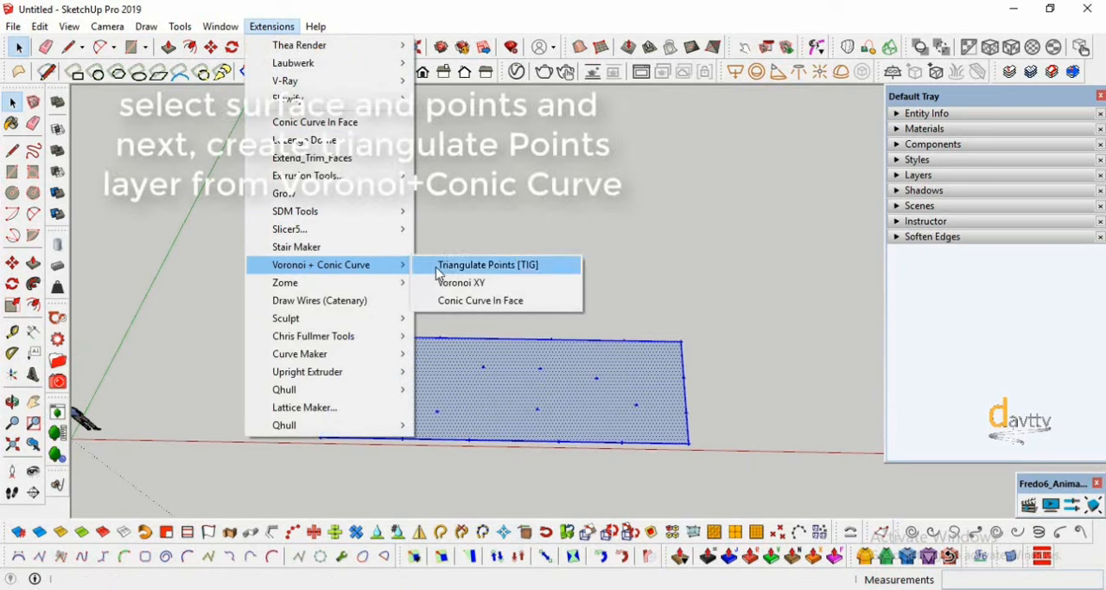
{"action": "left_click", "coordinate": [478, 268]}
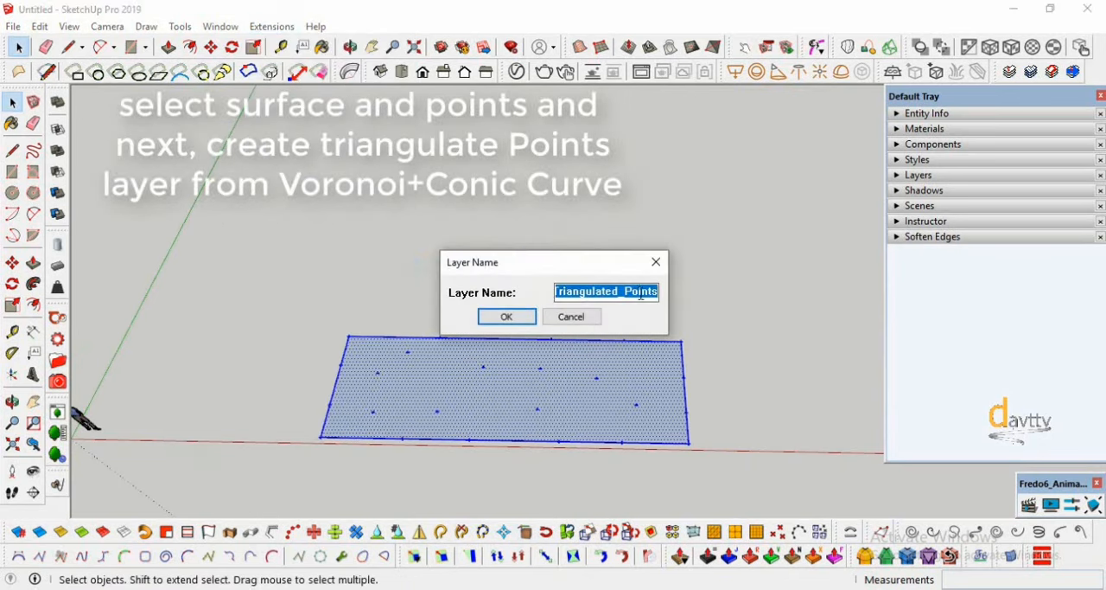
{"action": "left_click", "coordinate": [506, 317]}
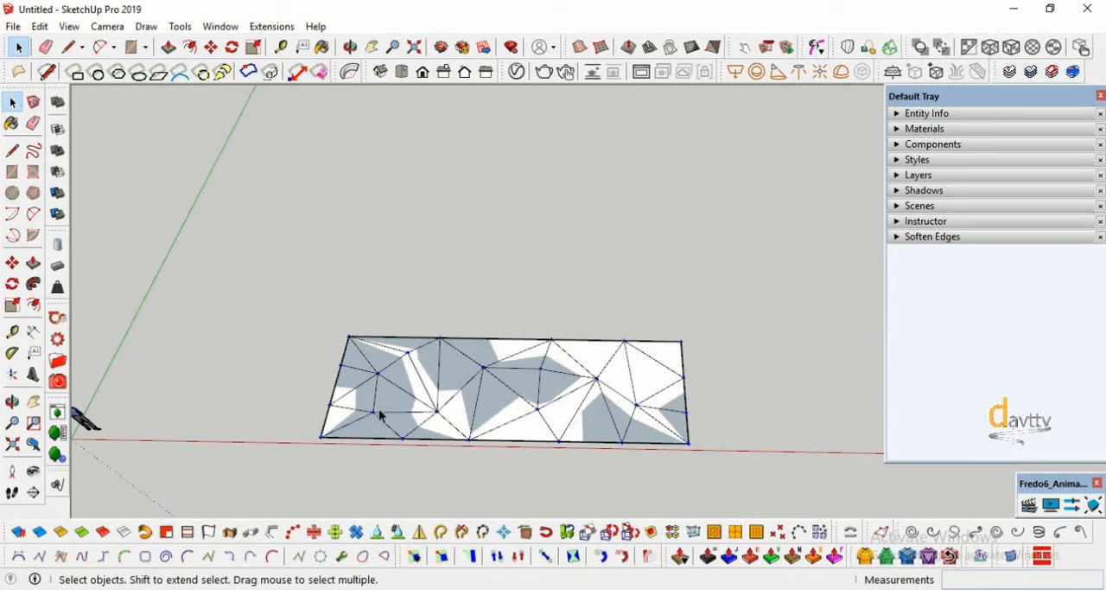
- Copy the triangulated mesh group along the red axis, clear of the original rectangle
{"action": "scroll", "coordinate": [370, 426], "scroll_direction": "up", "scroll_amount": 2}
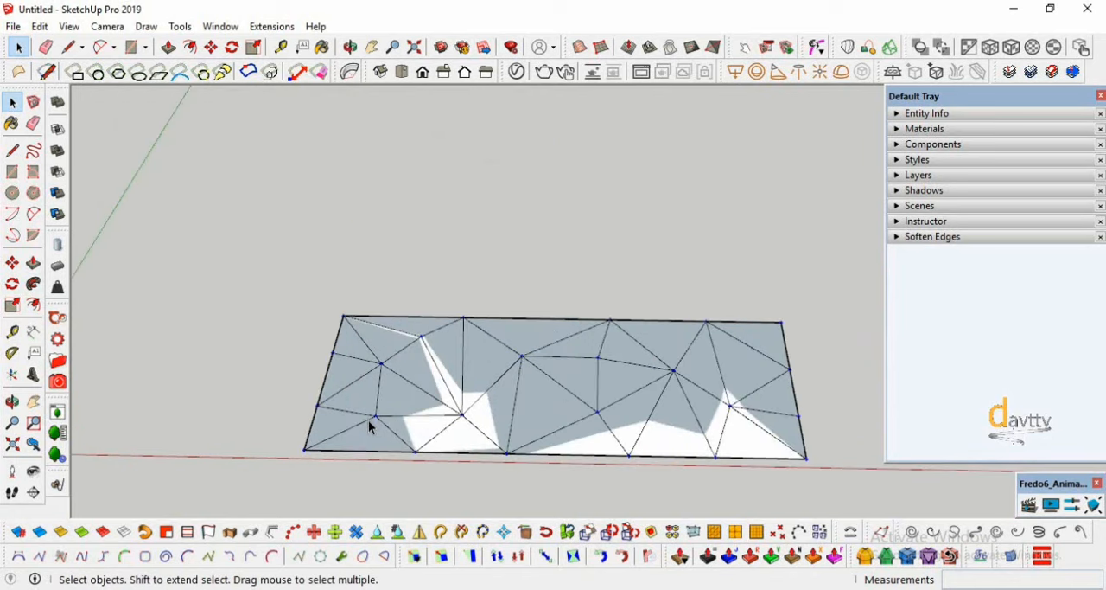
{"action": "triple_click", "coordinate": [352, 361]}
{"action": "left_click", "coordinate": [12, 262]}
{"action": "left_click", "coordinate": [303, 449]}
{"action": "key", "text": "ctrl"}
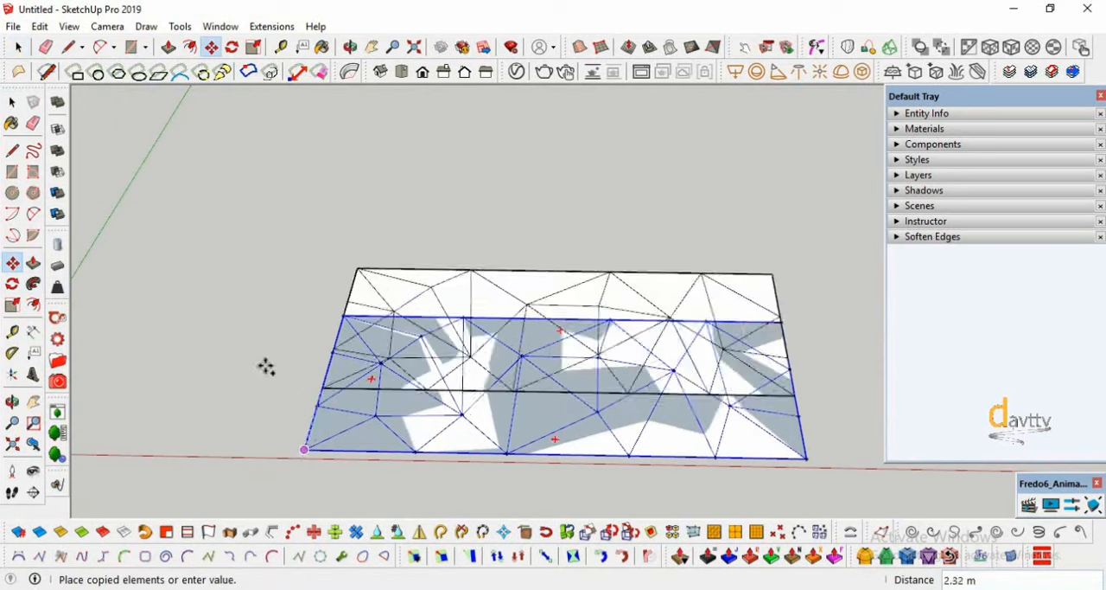
{"action": "scroll", "coordinate": [243, 380], "scroll_direction": "down", "scroll_amount": 3}
{"action": "left_click", "coordinate": [513, 415]}
- Explode the copied triangulated mesh group into loose faces and edges
{"action": "scroll", "coordinate": [735, 402], "scroll_direction": "up", "scroll_amount": 2}
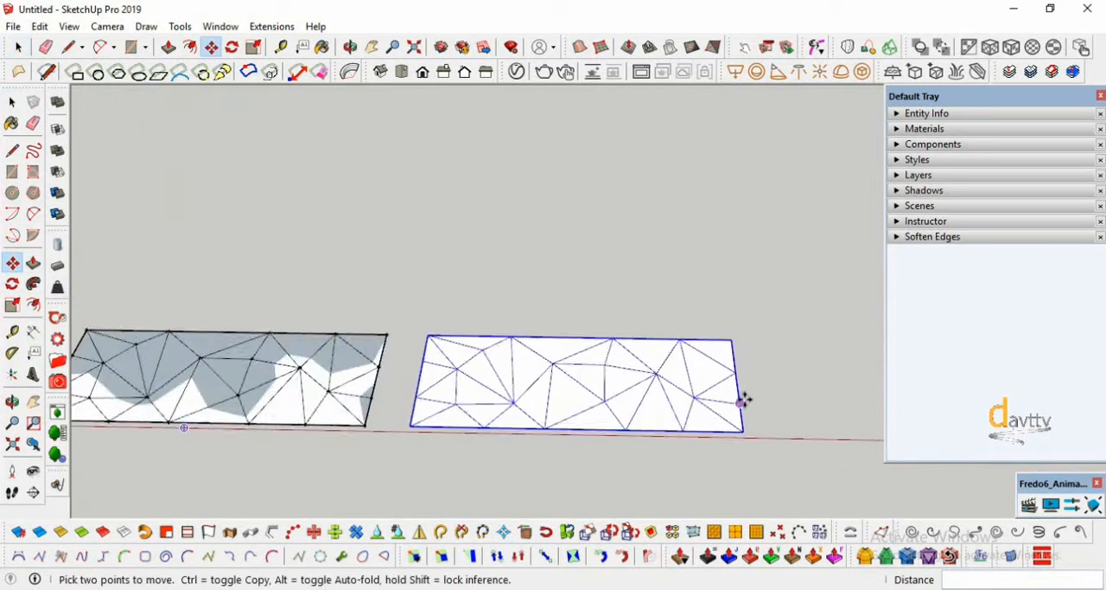
{"action": "scroll", "coordinate": [742, 397], "scroll_direction": "up", "scroll_amount": 3}
{"action": "left_click", "coordinate": [13, 402]}
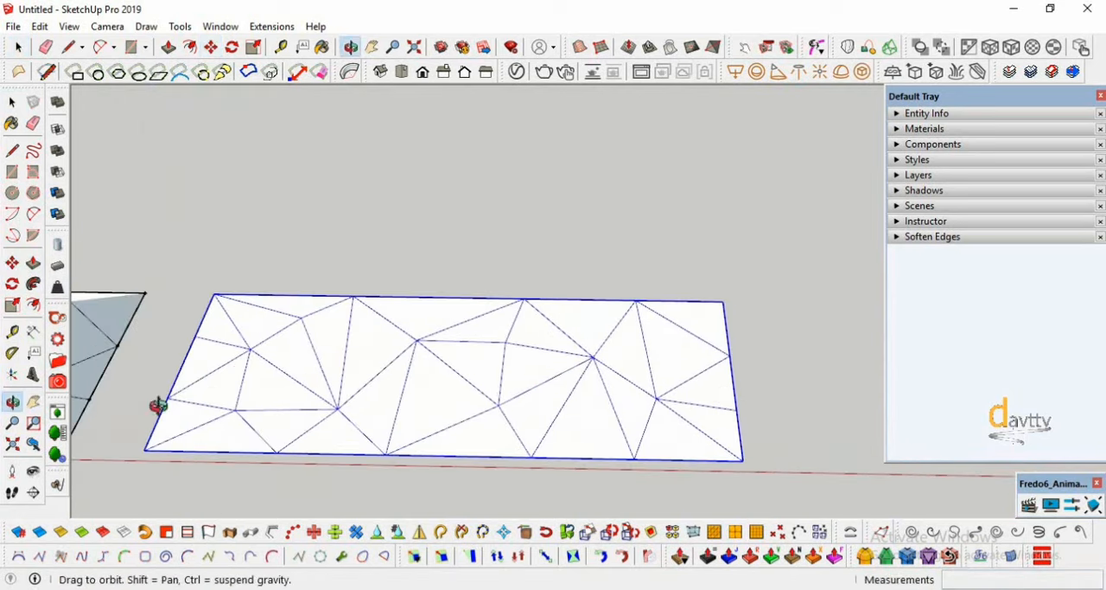
{"action": "left_click_drag", "start_coordinate": [157, 406], "coordinate": [346, 398]}
{"action": "key", "text": "space"}
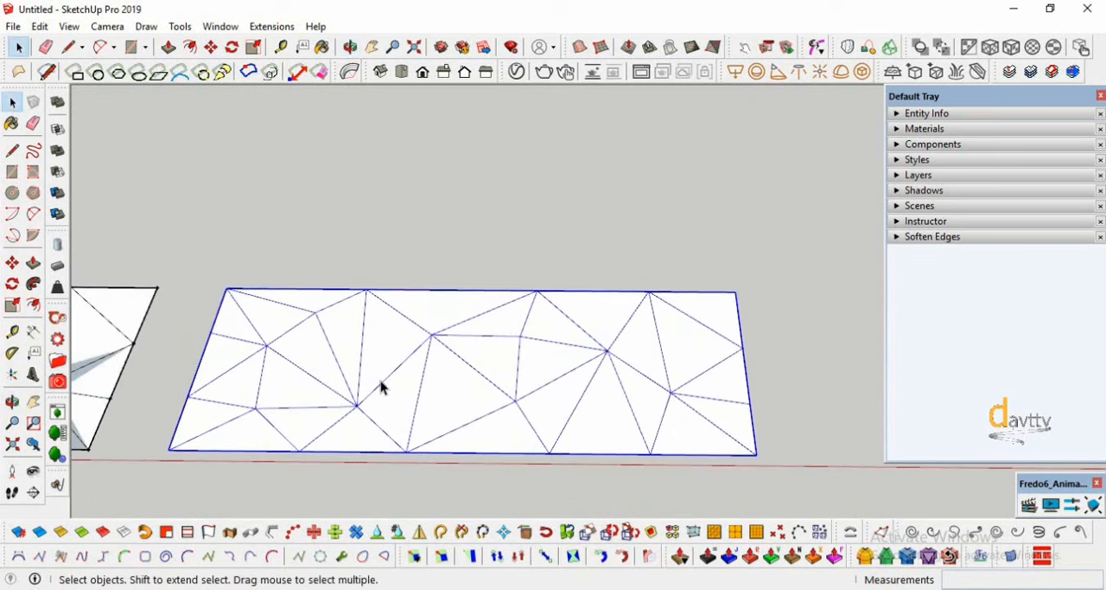
{"action": "right_click", "coordinate": [386, 384]}
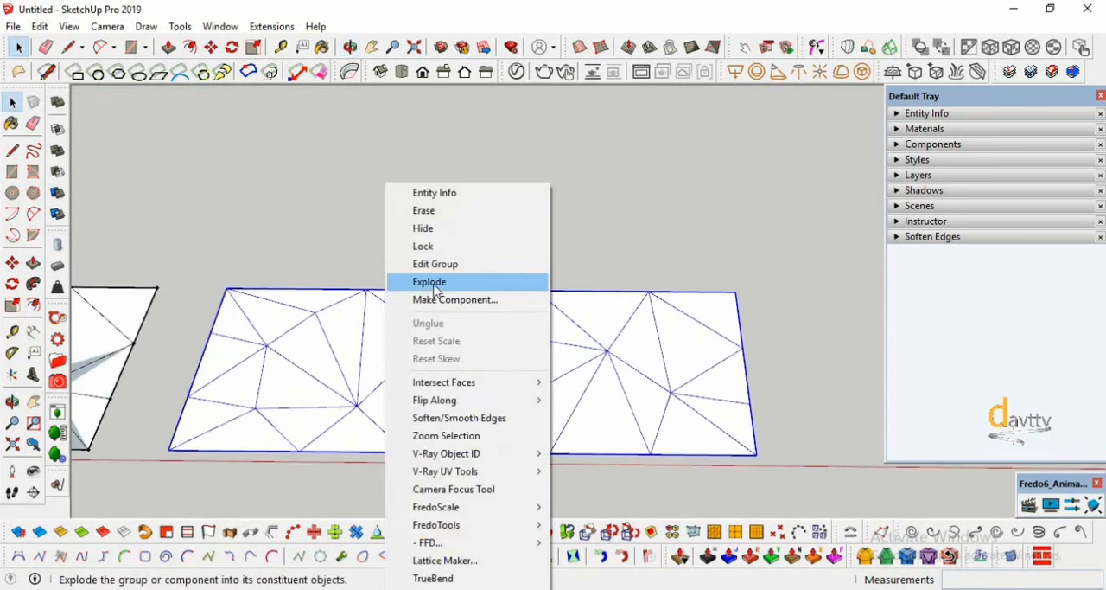
{"action": "left_click", "coordinate": [404, 281]}
{"action": "left_click", "coordinate": [389, 254]}
{"action": "scroll", "coordinate": [216, 337], "scroll_direction": "up", "scroll_amount": 2}
{"action": "scroll", "coordinate": [216, 337], "scroll_direction": "up", "scroll_amount": 1}
- Start Conic Curve In Face with an offset of 100 mm, 10 points and a weight of 1.5
{"action": "left_click", "coordinate": [272, 26]}
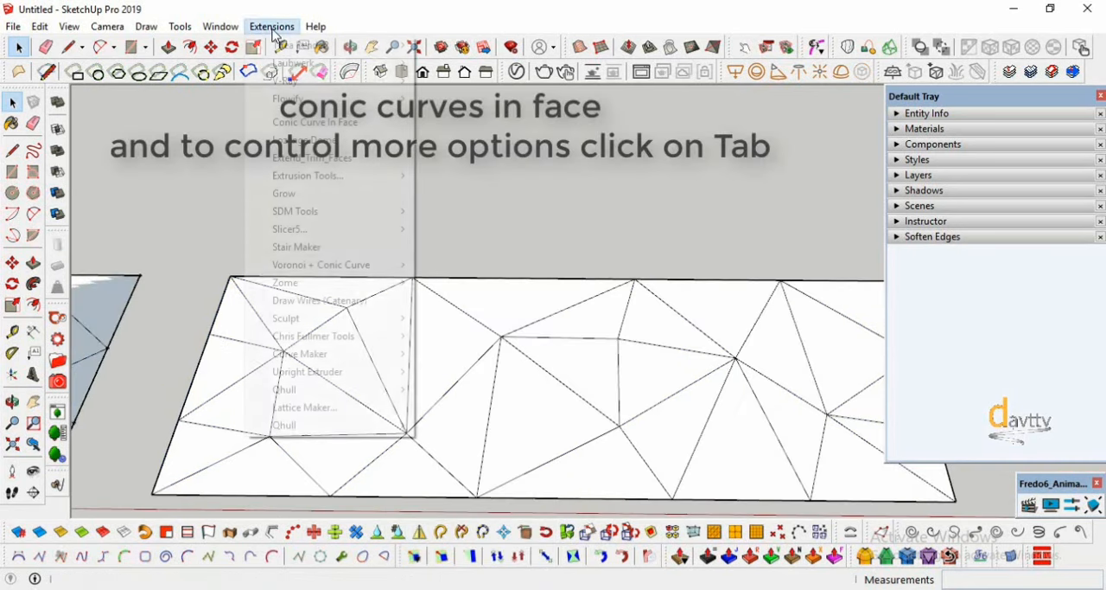
{"action": "mouse_move", "coordinate": [382, 265]}
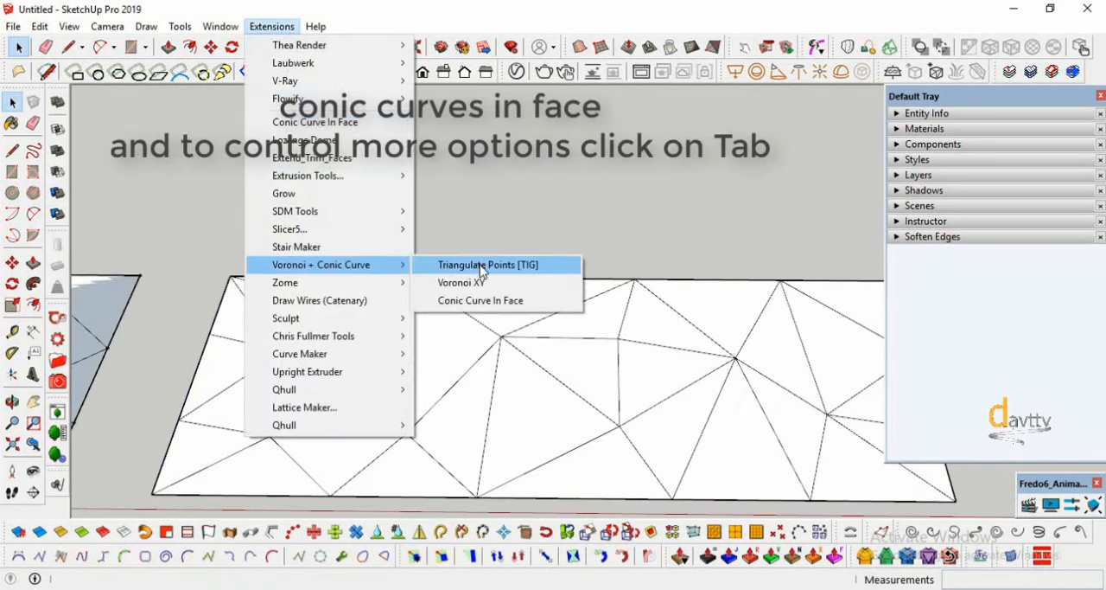
{"action": "left_click", "coordinate": [478, 301]}
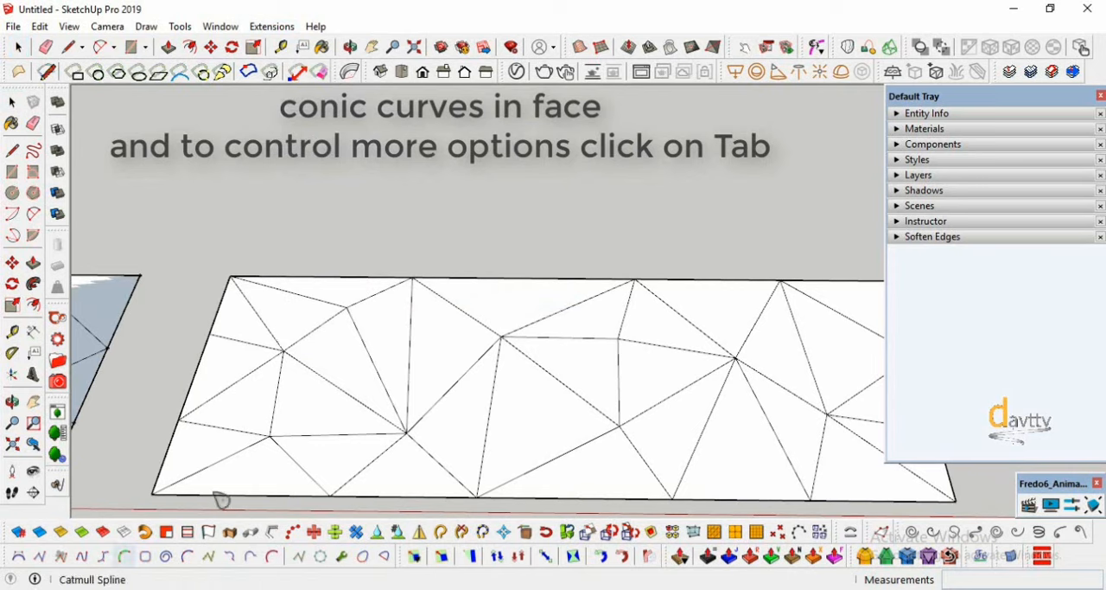
{"action": "key", "text": "Tab"}
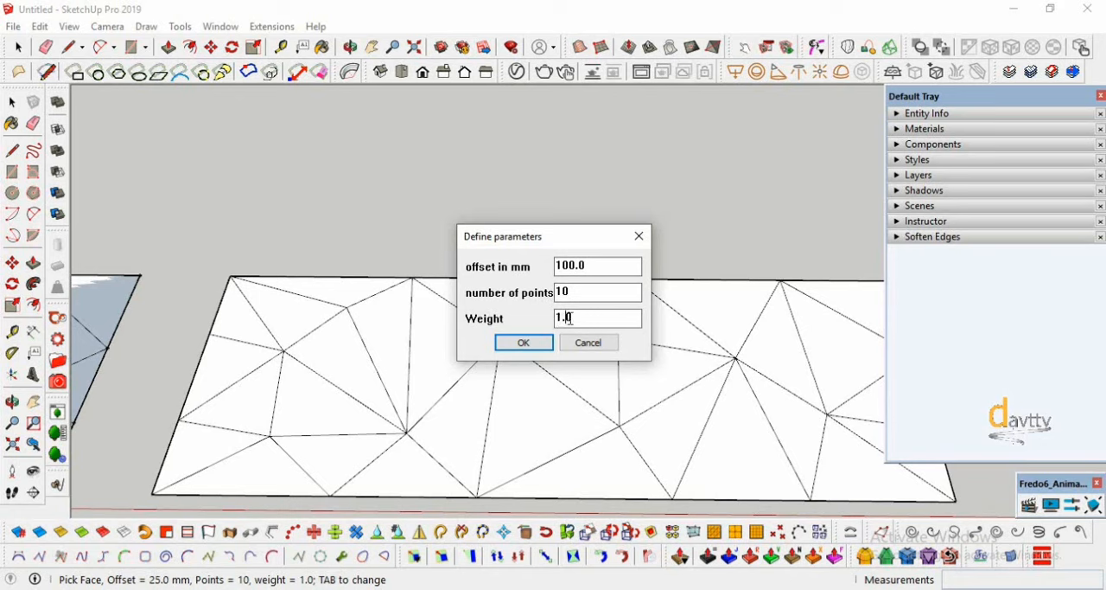
{"action": "left_click", "coordinate": [574, 318]}
{"action": "type", "text": "1.5"}
{"action": "left_click", "coordinate": [535, 343]}
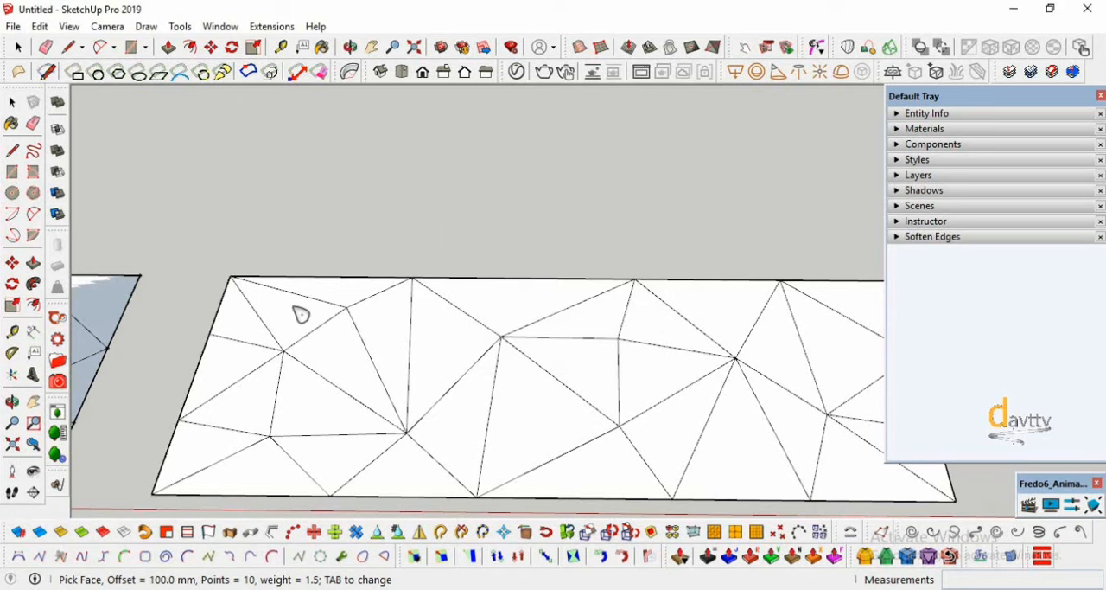
- Generate a conic curve inside every triangle of the copied mesh
{"action": "left_click", "coordinate": [292, 319]}
{"action": "left_click", "coordinate": [247, 330]}
{"action": "left_click", "coordinate": [231, 363]}
{"action": "left_click", "coordinate": [249, 400]}
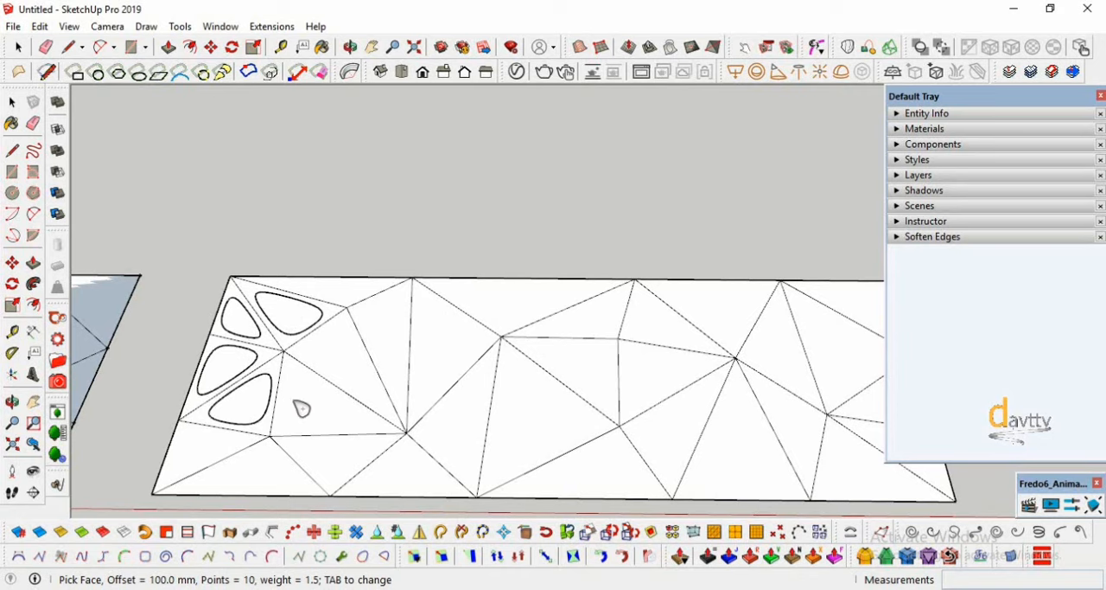
{"action": "left_click", "coordinate": [302, 408]}
{"action": "left_click", "coordinate": [338, 363]}
{"action": "left_click", "coordinate": [382, 337]}
{"action": "left_click", "coordinate": [330, 293]}
{"action": "left_click", "coordinate": [425, 329]}
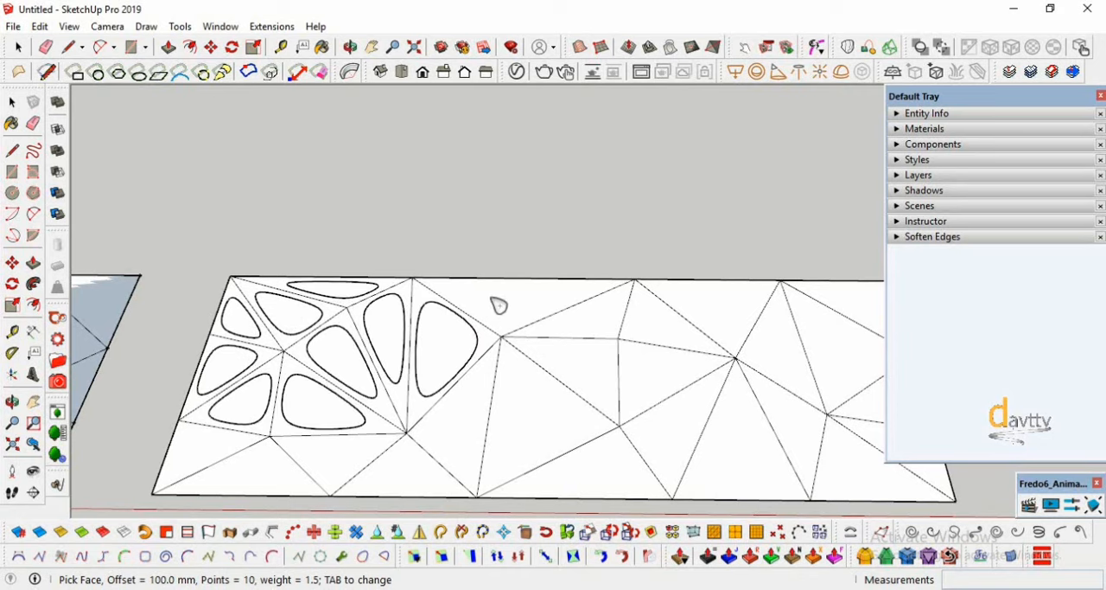
{"action": "left_click", "coordinate": [500, 306]}
{"action": "left_click", "coordinate": [604, 318]}
{"action": "left_click", "coordinate": [591, 363]}
{"action": "left_click", "coordinate": [662, 375]}
{"action": "left_click", "coordinate": [667, 318]}
{"action": "left_click", "coordinate": [712, 309]}
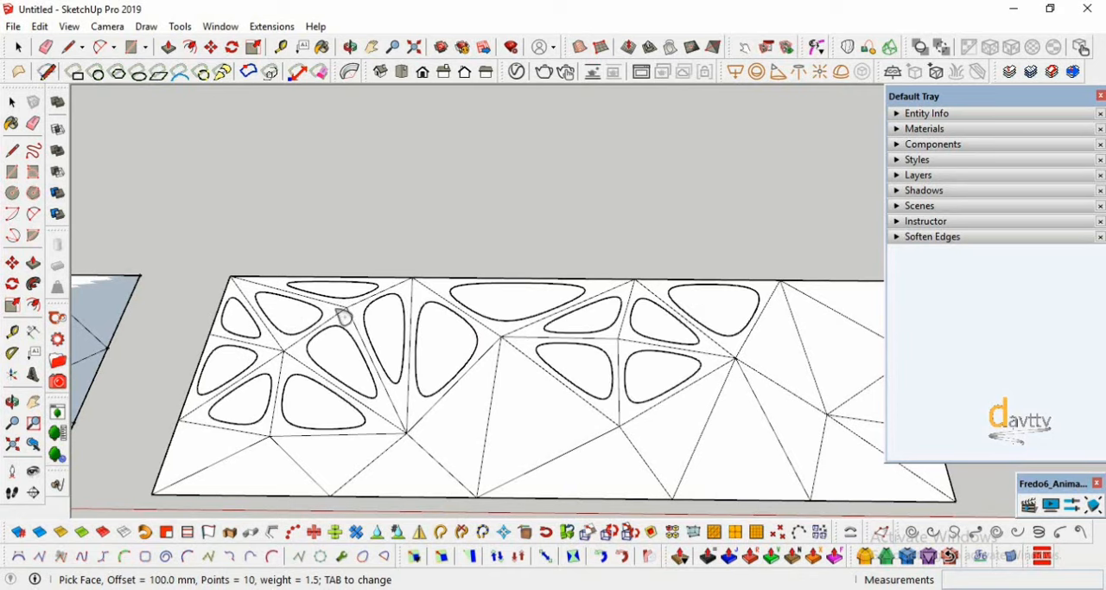
{"action": "scroll", "coordinate": [346, 333], "scroll_direction": "down", "scroll_amount": 1}
{"action": "left_click", "coordinate": [745, 351]}
{"action": "left_click", "coordinate": [807, 325]}
{"action": "left_click", "coordinate": [830, 309]}
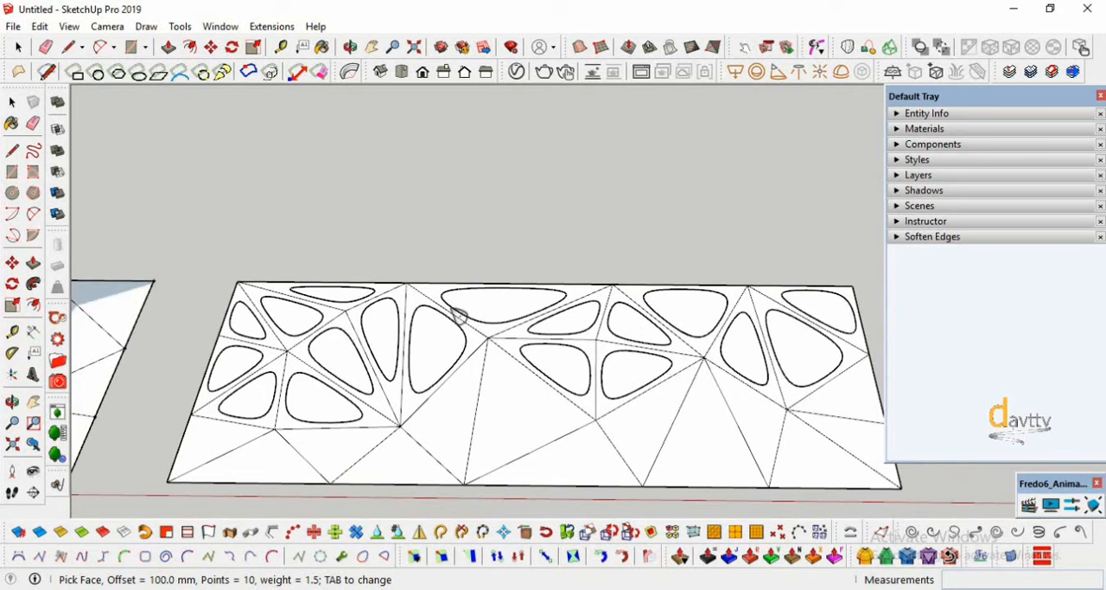
{"action": "scroll", "coordinate": [830, 311], "scroll_direction": "down", "scroll_amount": 1}
{"action": "left_click", "coordinate": [822, 395]}
{"action": "left_click", "coordinate": [818, 427]}
{"action": "left_click", "coordinate": [782, 443]}
{"action": "left_click", "coordinate": [734, 410]}
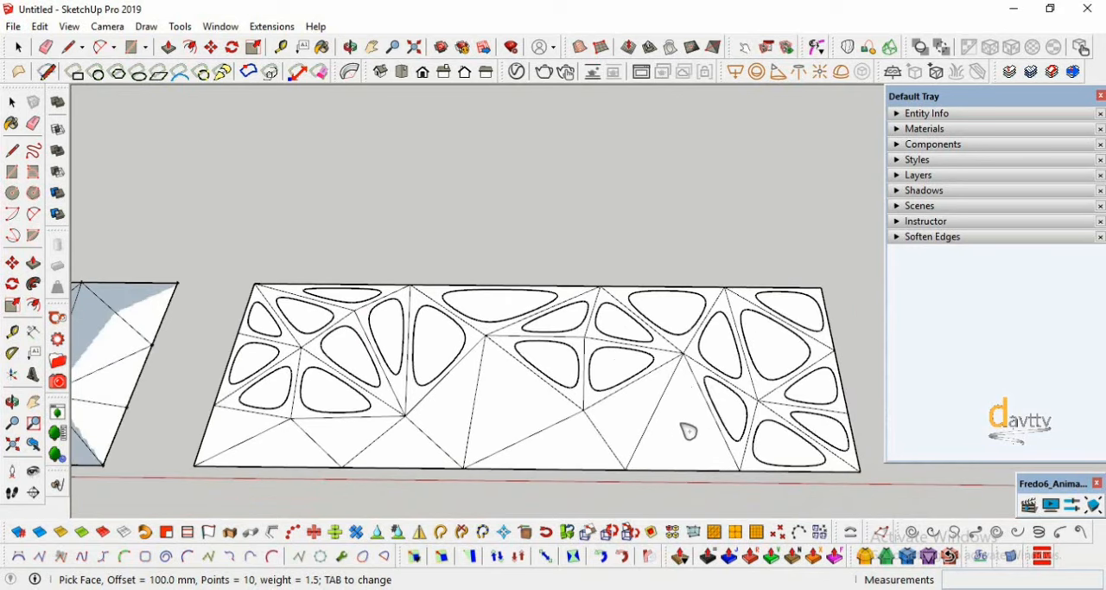
{"action": "left_click", "coordinate": [689, 431]}
{"action": "left_click", "coordinate": [638, 416]}
{"action": "left_click", "coordinate": [564, 442]}
{"action": "left_click", "coordinate": [515, 408]}
{"action": "left_click", "coordinate": [450, 405]}
{"action": "left_click", "coordinate": [404, 444]}
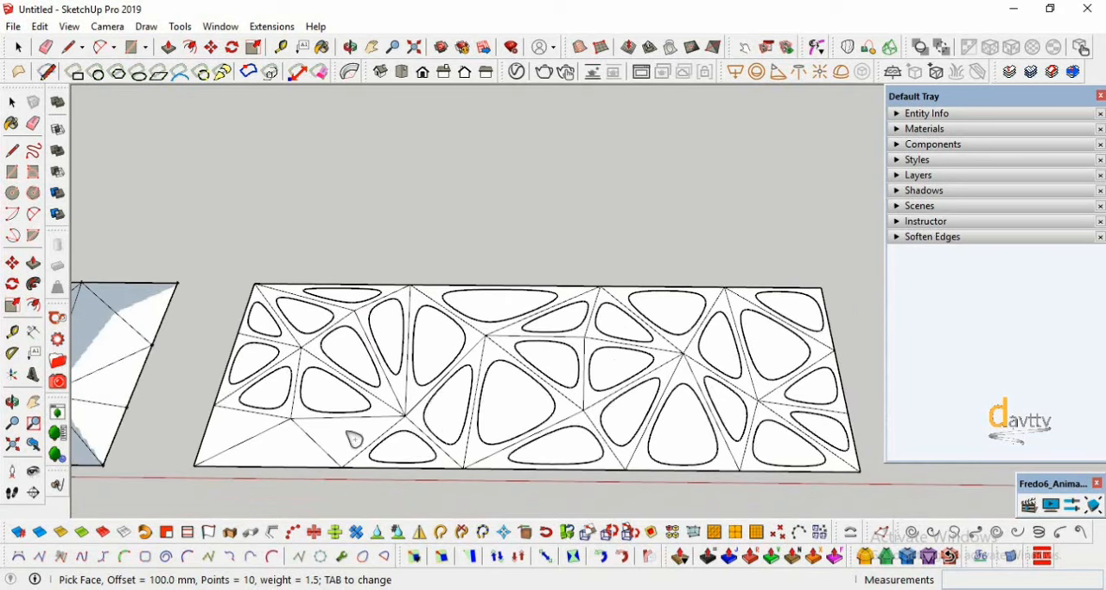
{"action": "left_click", "coordinate": [349, 437]}
{"action": "left_click", "coordinate": [285, 448]}
{"action": "left_click", "coordinate": [246, 427]}
{"action": "scroll", "coordinate": [279, 348], "scroll_direction": "down", "scroll_amount": 1}
{"action": "scroll", "coordinate": [420, 382], "scroll_direction": "up", "scroll_amount": 1}
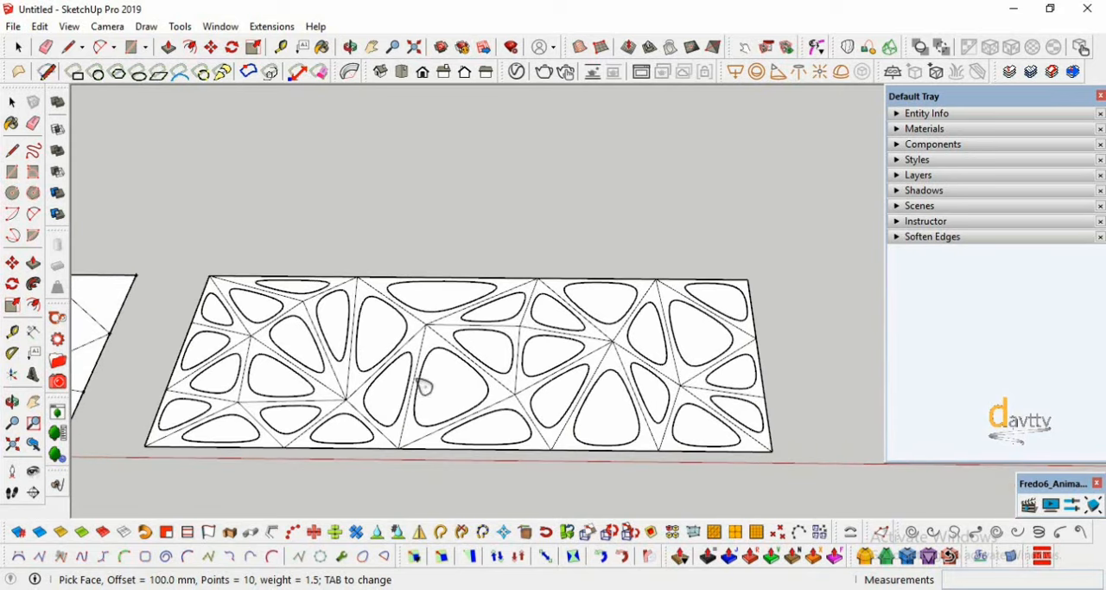
- Select the whole panel with its conic curves and copy it along the red axis beside the existing one
{"action": "left_click", "coordinate": [12, 102]}
{"action": "middle_click_drag", "start_coordinate": [440, 224], "coordinate": [756, 265]}
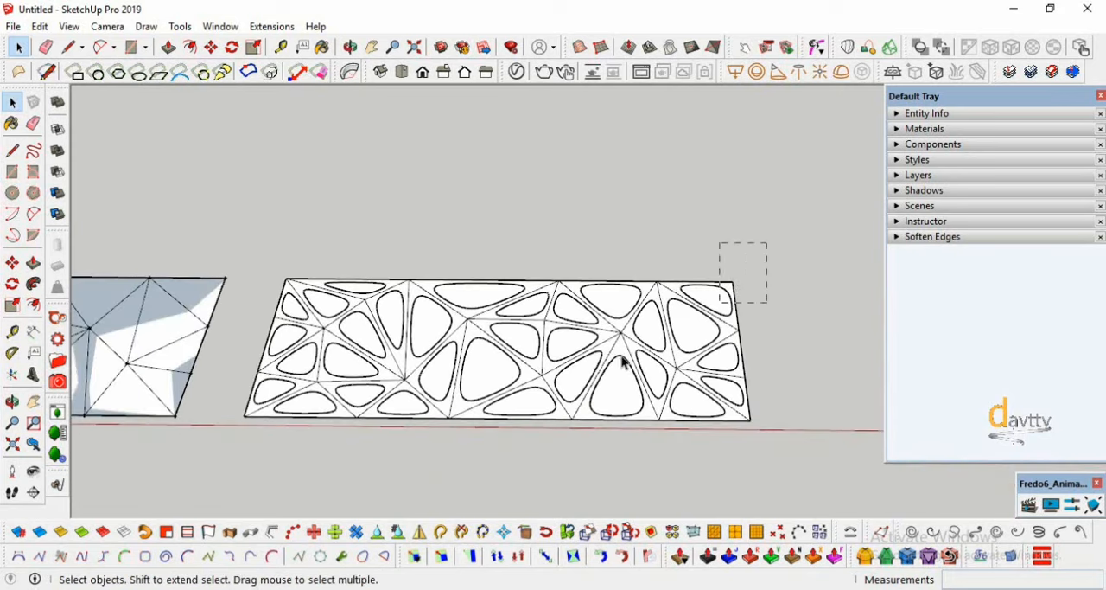
{"action": "left_click_drag", "start_coordinate": [250, 445], "coordinate": [239, 440]}
{"action": "left_click", "coordinate": [386, 239]}
{"action": "key", "text": "m"}
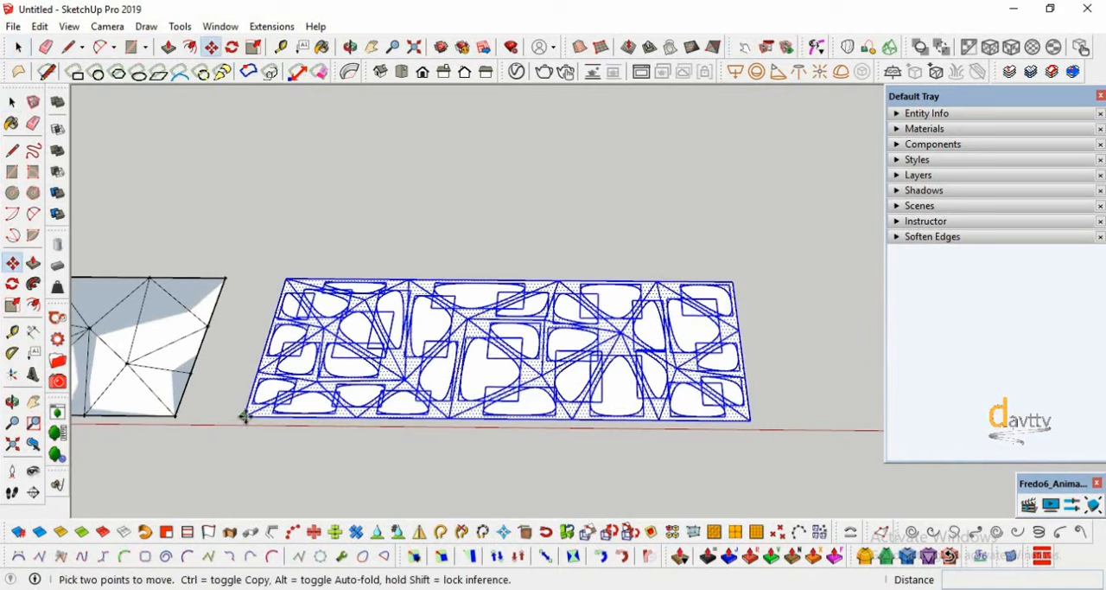
{"action": "key", "text": "ctrl"}
{"action": "left_click", "coordinate": [244, 417]}
{"action": "scroll", "coordinate": [229, 377], "scroll_direction": "down", "scroll_amount": 3}
{"action": "left_click", "coordinate": [569, 403]}
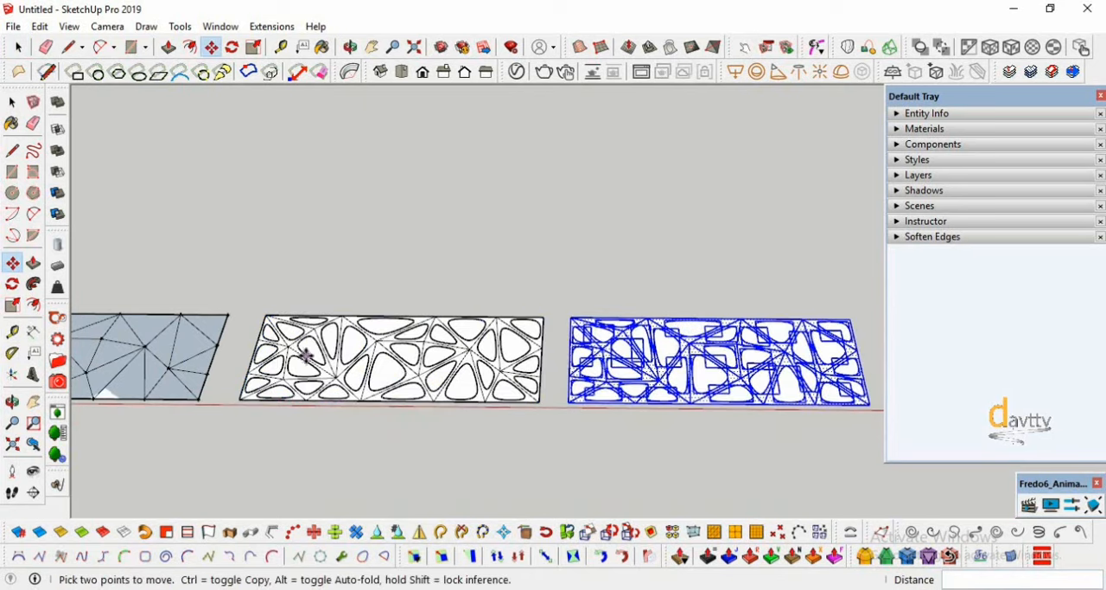
- Explode the conic curve groups in the new panel copy and clear the selection
{"action": "scroll", "coordinate": [769, 367], "scroll_direction": "up", "scroll_amount": 5}
{"action": "left_click", "coordinate": [12, 103]}
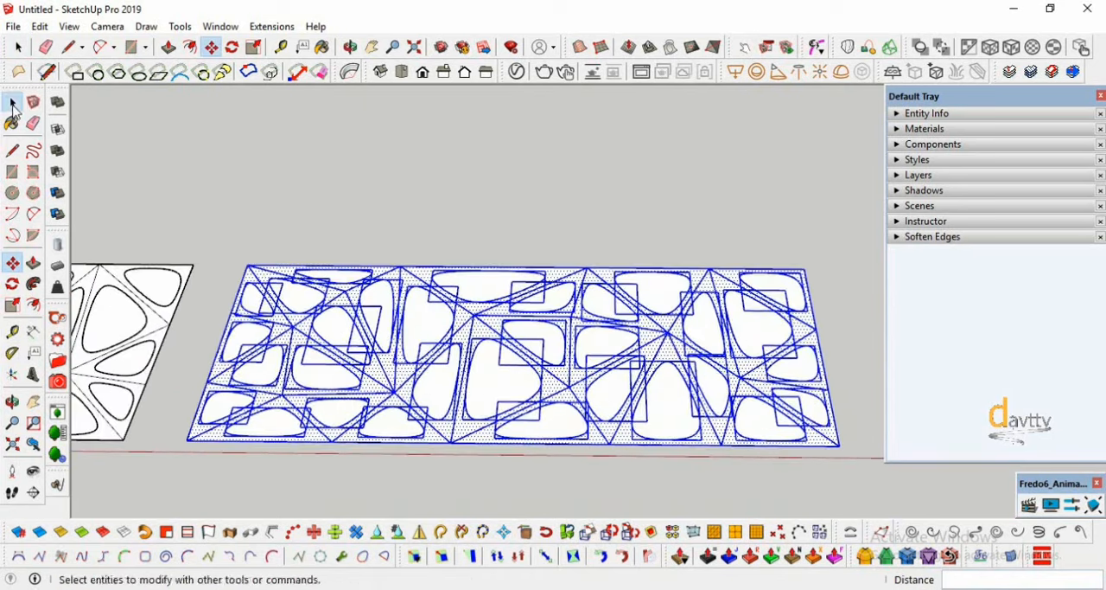
{"action": "right_click", "coordinate": [344, 335]}
{"action": "left_click", "coordinate": [388, 170]}
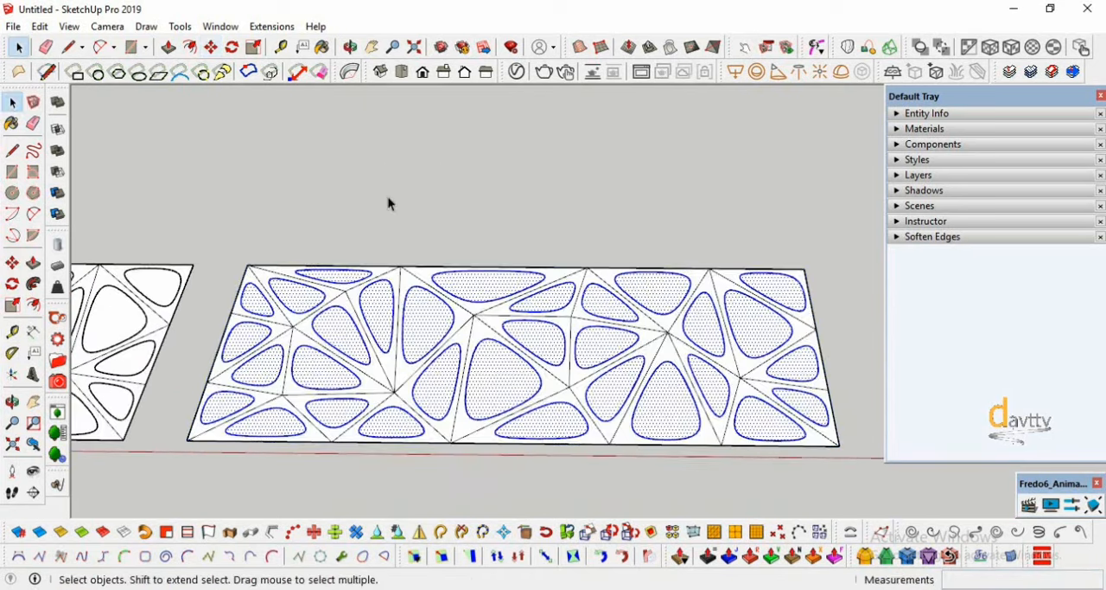
{"action": "left_click", "coordinate": [388, 203]}
- Delete every face enclosed by a conic curve in the newest panel copy to open the holes
{"action": "scroll", "coordinate": [482, 271], "scroll_direction": "down", "scroll_amount": 2}
{"action": "scroll", "coordinate": [284, 316], "scroll_direction": "up", "scroll_amount": 2}
{"action": "left_click", "coordinate": [302, 297]}
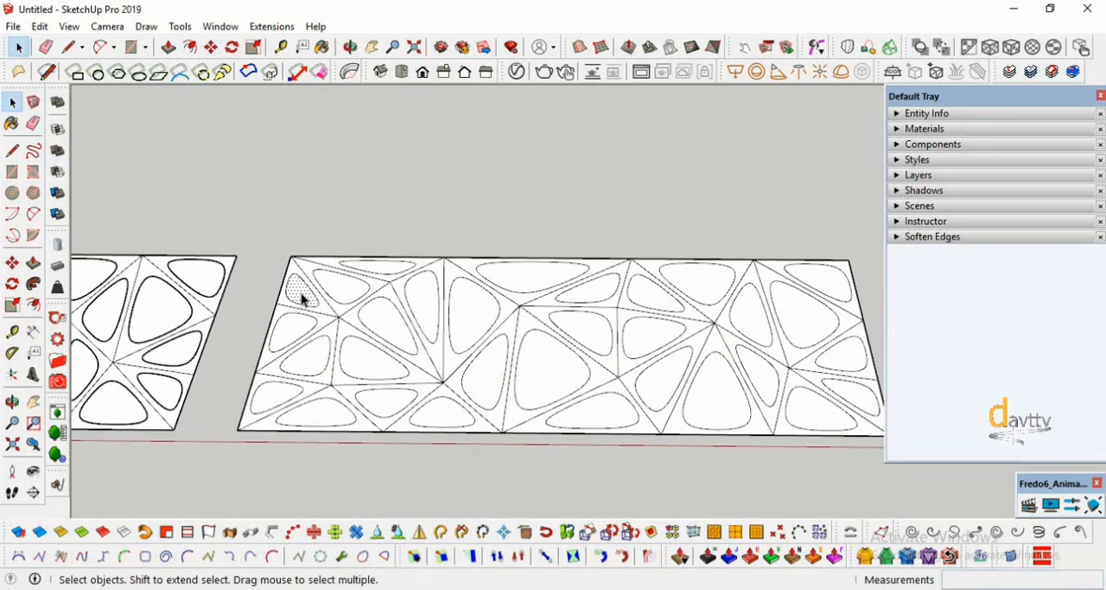
{"action": "key", "text": "Delete"}
{"action": "left_click", "coordinate": [294, 331]}
{"action": "key", "text": "Delete"}
{"action": "left_click", "coordinate": [304, 355]}
{"action": "key", "text": "Delete"}
{"action": "left_click", "coordinate": [372, 363]}
{"action": "key", "text": "Delete"}
{"action": "left_click", "coordinate": [385, 324]}
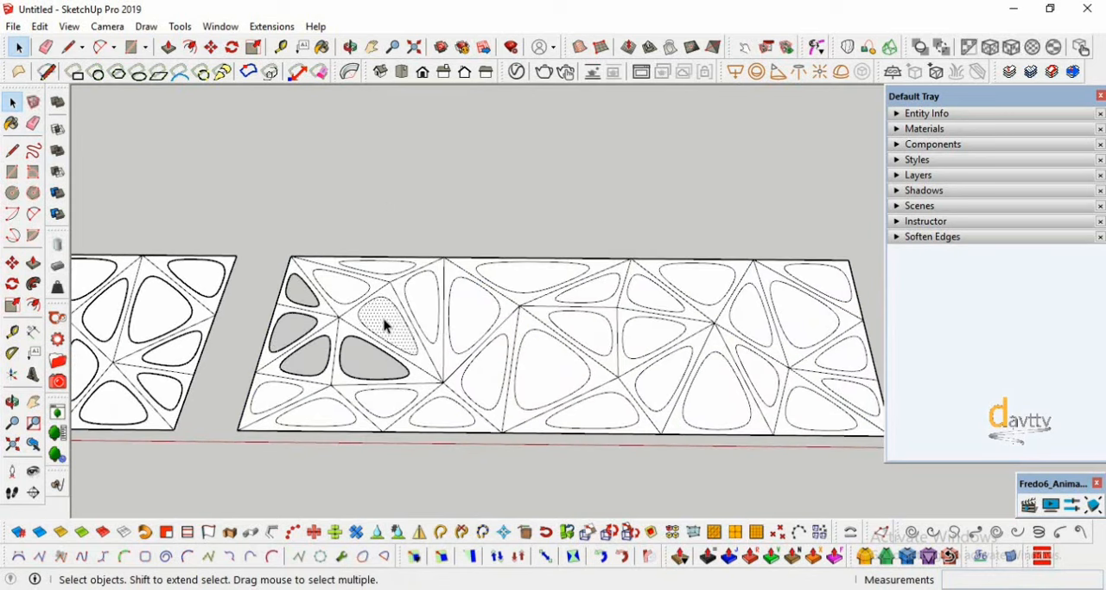
{"action": "key", "text": "Delete"}
{"action": "left_click", "coordinate": [421, 303]}
{"action": "key", "text": "Delete"}
{"action": "left_click", "coordinate": [472, 313]}
{"action": "key", "text": "Delete"}
{"action": "left_click", "coordinate": [523, 279]}
{"action": "key", "text": "Delete"}
{"action": "left_click", "coordinate": [543, 367]}
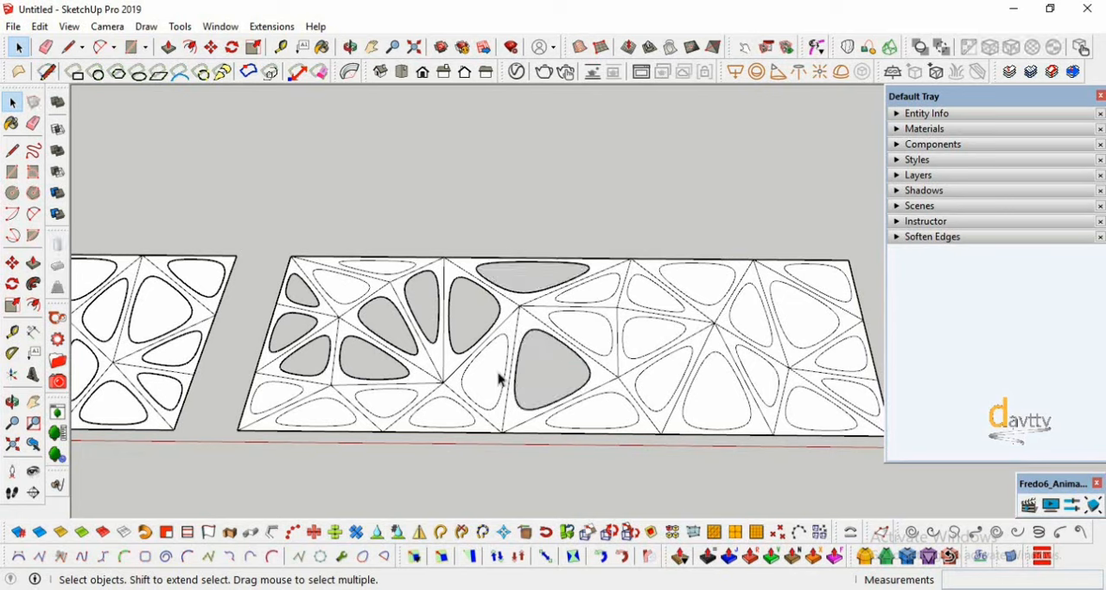
{"action": "key", "text": "Delete"}
{"action": "left_click", "coordinate": [462, 417]}
{"action": "key", "text": "Delete"}
{"action": "left_click", "coordinate": [389, 413]}
{"action": "key", "text": "Delete"}
{"action": "left_click", "coordinate": [320, 411]}
{"action": "key", "text": "Delete"}
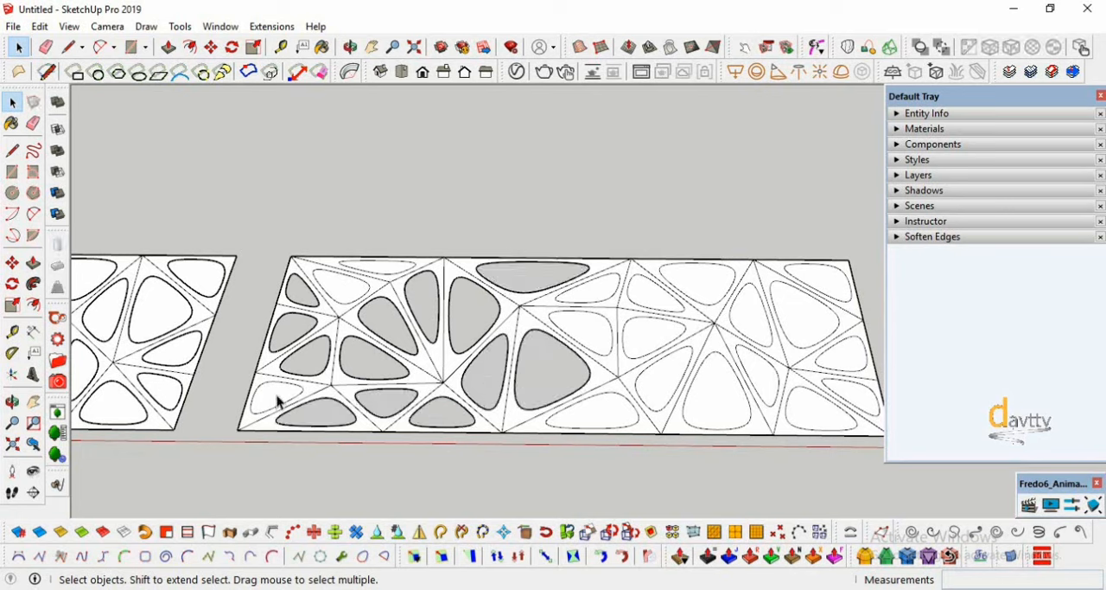
{"action": "left_click", "coordinate": [278, 401]}
{"action": "key", "text": "Delete"}
{"action": "left_click", "coordinate": [341, 294]}
{"action": "key", "text": "Delete"}
{"action": "left_click", "coordinate": [388, 273]}
{"action": "key", "text": "Delete"}
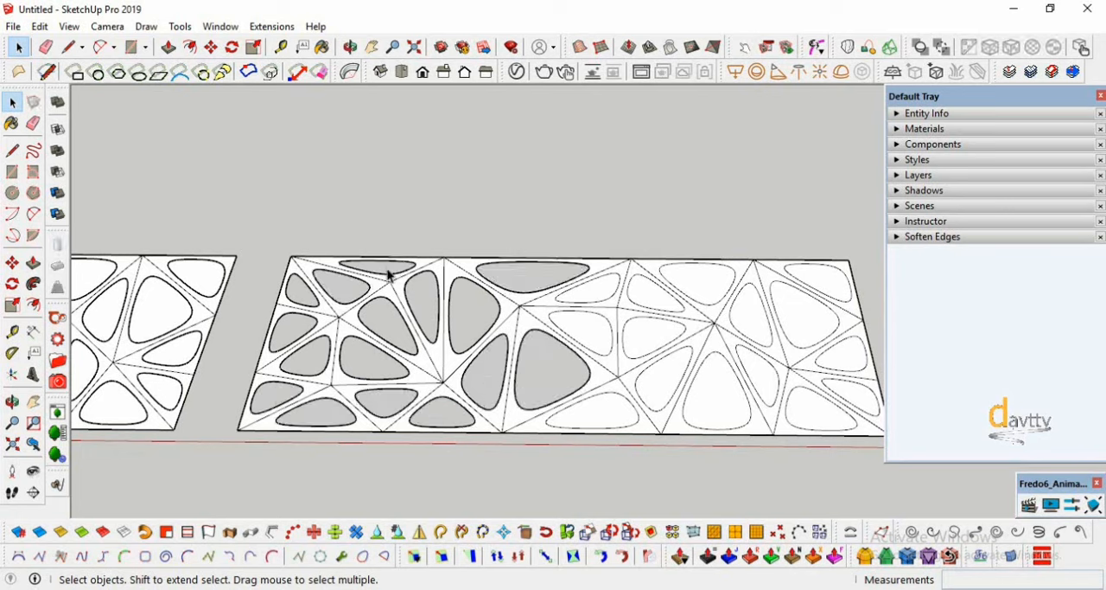
{"action": "left_click", "coordinate": [590, 418]}
{"action": "key", "text": "Delete"}
{"action": "left_click", "coordinate": [671, 375]}
{"action": "key", "text": "Delete"}
{"action": "left_click", "coordinate": [637, 340]}
{"action": "key", "text": "Delete"}
{"action": "left_click", "coordinate": [588, 328]}
{"action": "key", "text": "Delete"}
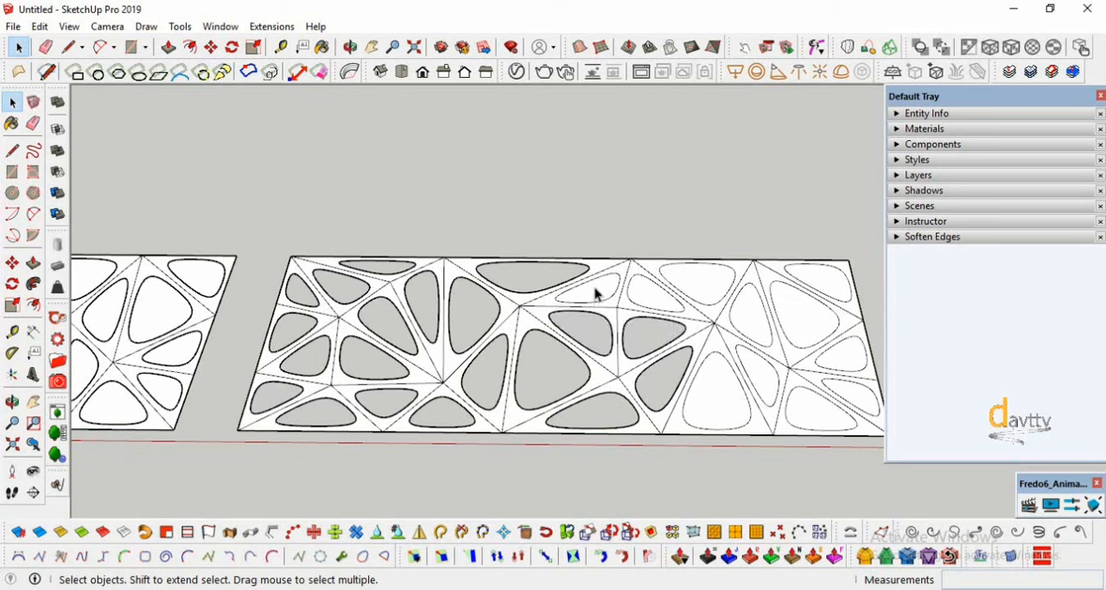
{"action": "left_click", "coordinate": [595, 294]}
{"action": "key", "text": "Delete"}
{"action": "left_click", "coordinate": [705, 287]}
{"action": "key", "text": "Delete"}
{"action": "left_click", "coordinate": [747, 318]}
{"action": "key", "text": "Delete"}
{"action": "left_click", "coordinate": [797, 322]}
{"action": "key", "text": "Delete"}
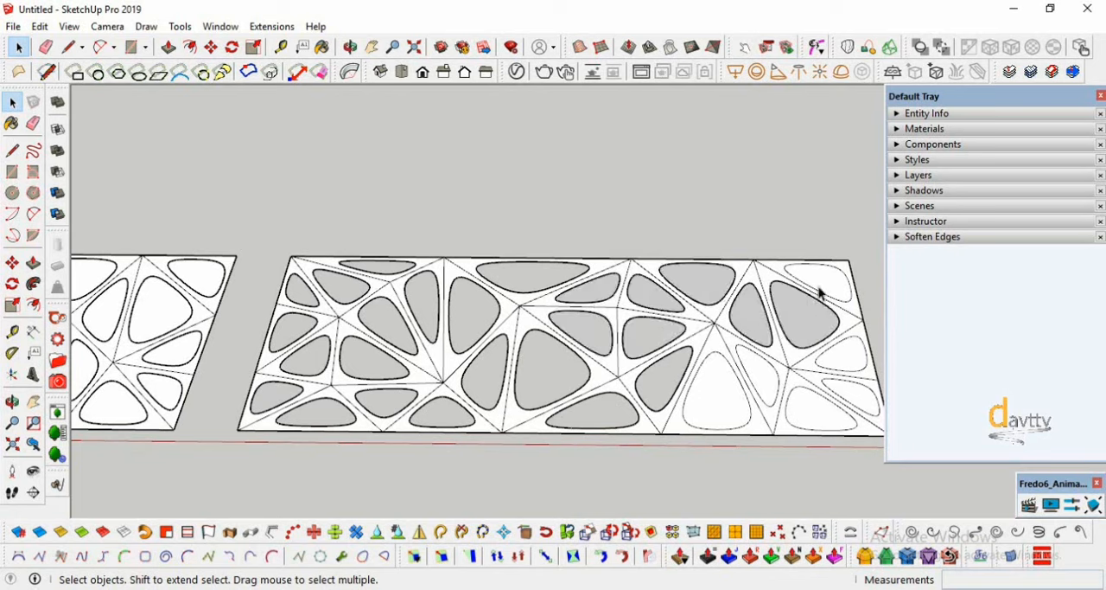
{"action": "left_click", "coordinate": [820, 293]}
{"action": "key", "text": "Delete"}
{"action": "left_click", "coordinate": [847, 354]}
{"action": "key", "text": "Delete"}
{"action": "left_click", "coordinate": [859, 391]}
{"action": "key", "text": "Delete"}
{"action": "left_click", "coordinate": [827, 415]}
{"action": "key", "text": "Delete"}
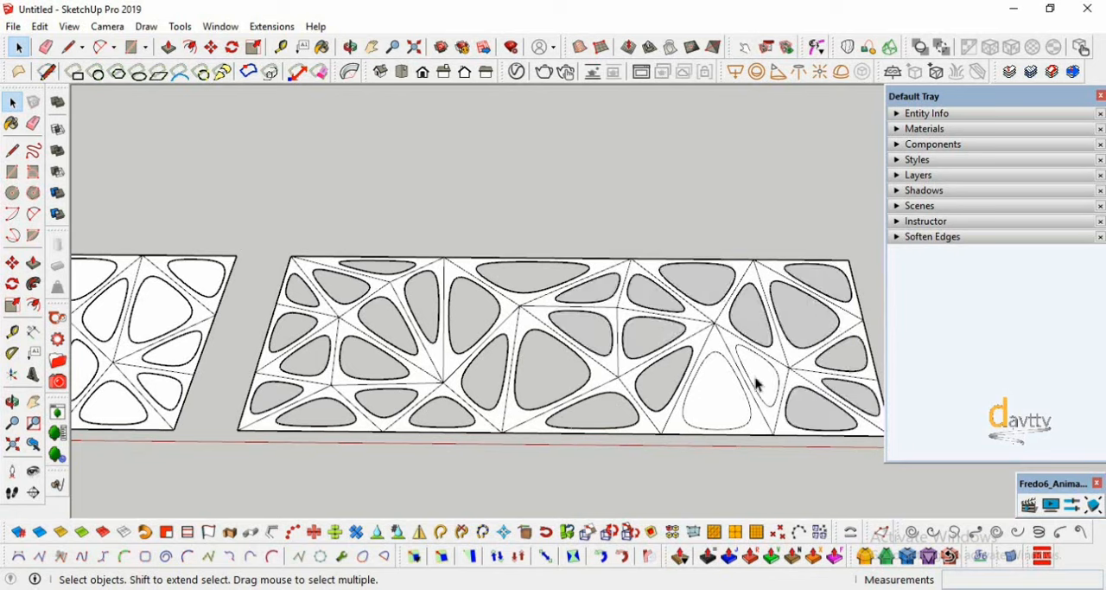
{"action": "left_click", "coordinate": [757, 381]}
{"action": "key", "text": "Delete"}
{"action": "left_click", "coordinate": [721, 395]}
{"action": "key", "text": "Delete"}
{"action": "scroll", "coordinate": [510, 364], "scroll_direction": "down", "scroll_amount": 6}
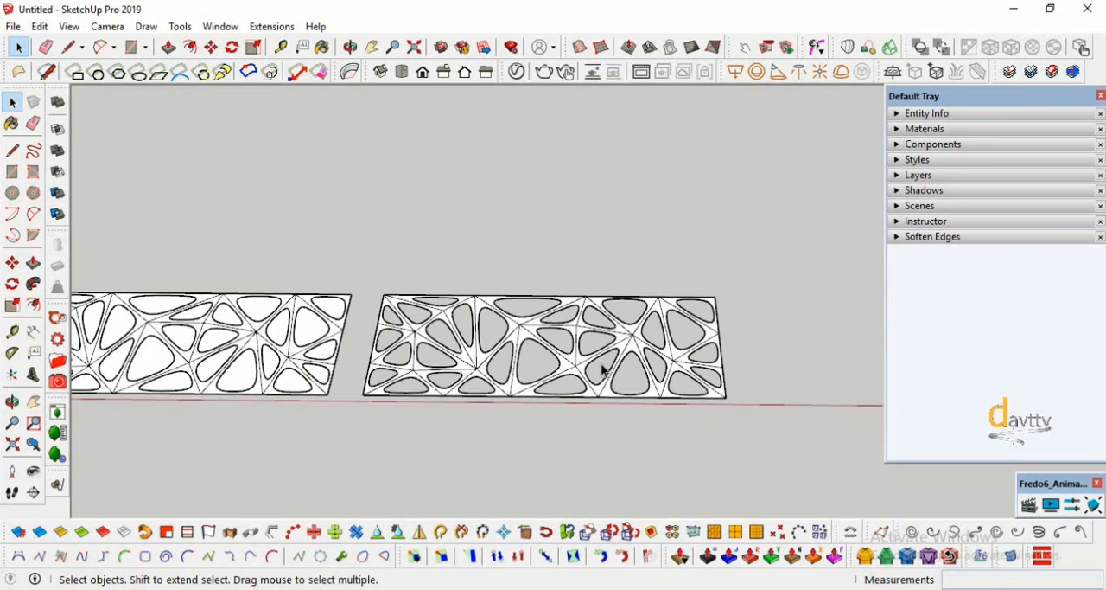
- Select all the conic curve groups in the middle panel and explode them
{"action": "scroll", "coordinate": [213, 371], "scroll_direction": "up", "scroll_amount": 5}
{"action": "scroll", "coordinate": [212, 370], "scroll_direction": "up", "scroll_amount": 2}
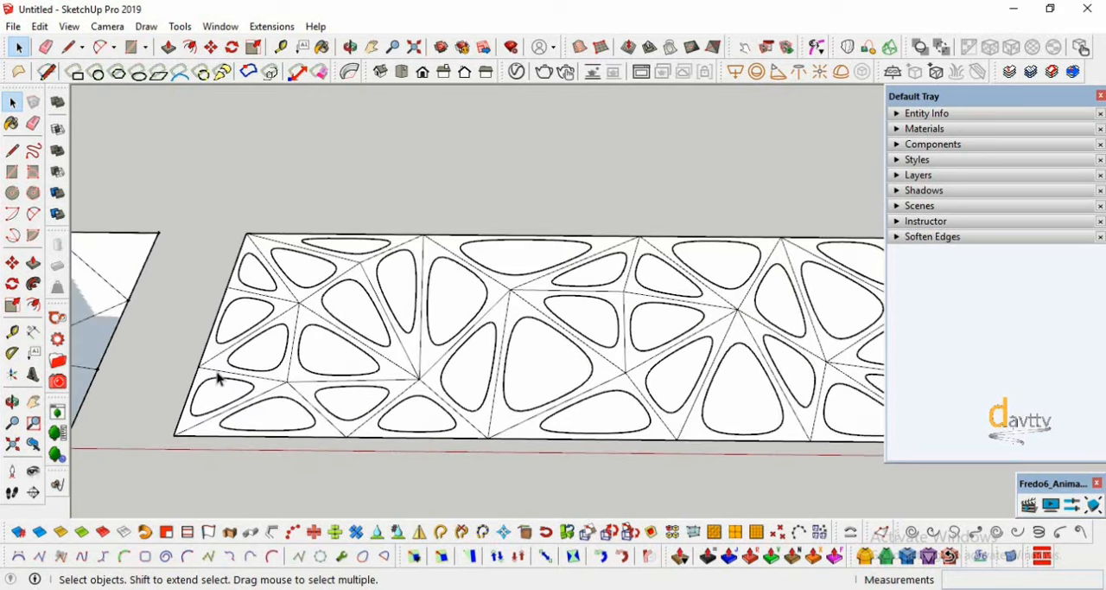
{"action": "scroll", "coordinate": [219, 378], "scroll_direction": "up", "scroll_amount": 1}
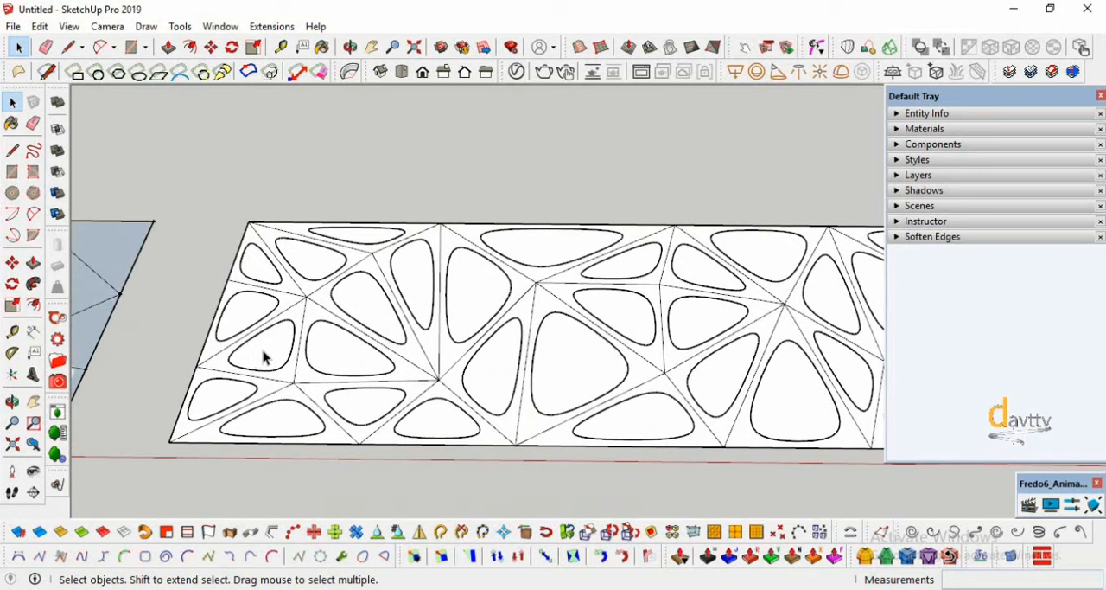
{"action": "left_click", "coordinate": [264, 357]}
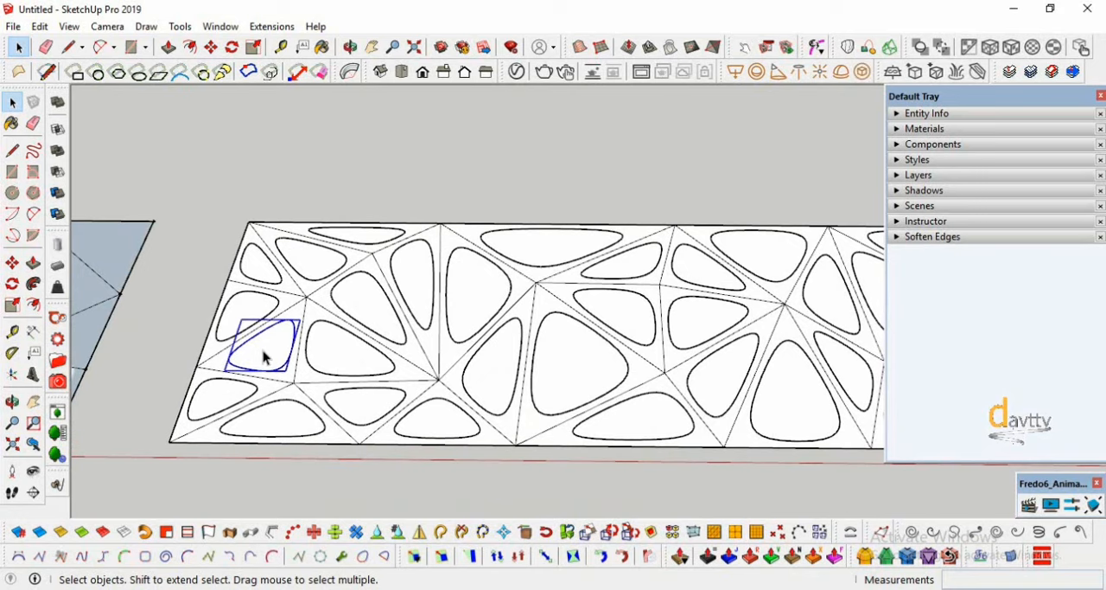
{"action": "scroll", "coordinate": [264, 357], "scroll_direction": "down", "scroll_amount": 2}
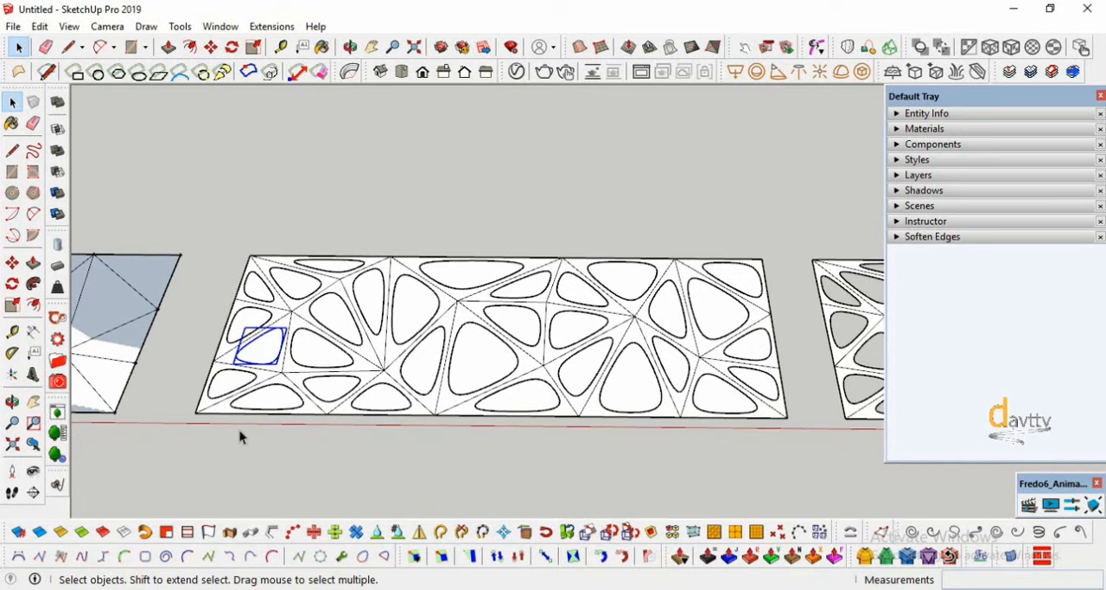
{"action": "scroll", "coordinate": [241, 437], "scroll_direction": "down", "scroll_amount": 5}
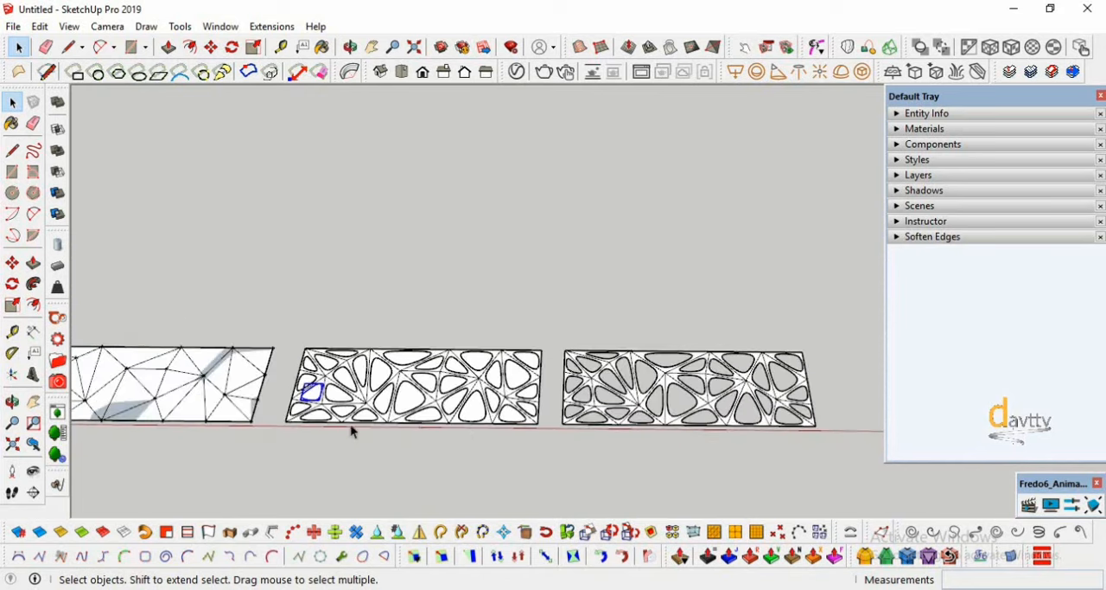
{"action": "scroll", "coordinate": [351, 429], "scroll_direction": "up", "scroll_amount": 5}
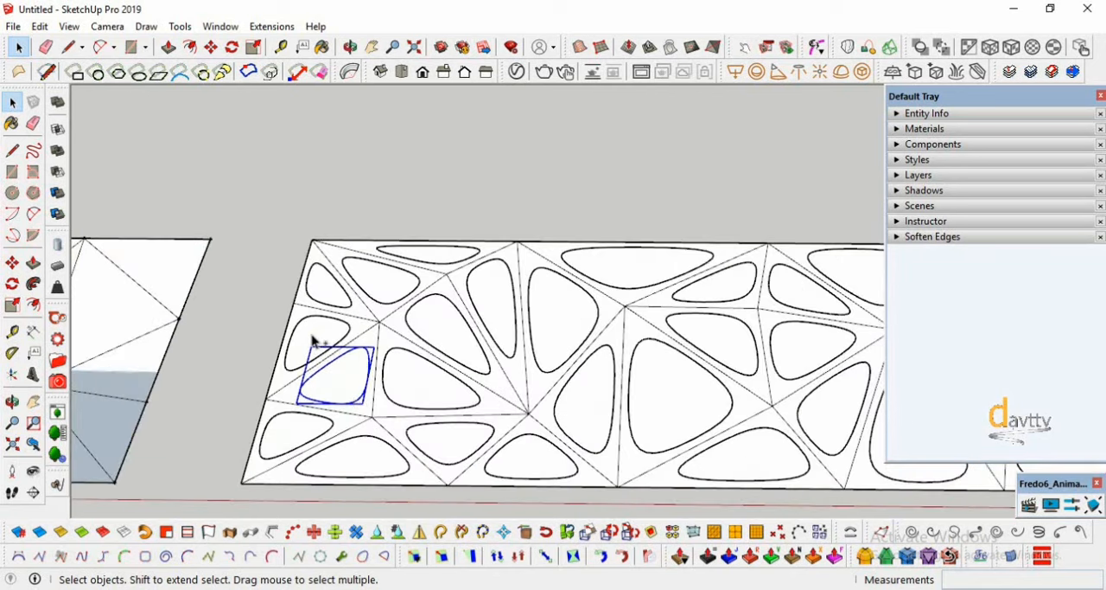
{"action": "left_click", "coordinate": [314, 339], "text": "shift"}
{"action": "left_click", "coordinate": [333, 279], "text": "shift"}
{"action": "left_click", "coordinate": [421, 277], "text": "shift"}
{"action": "left_click", "coordinate": [438, 259], "text": "shift"}
{"action": "left_click", "coordinate": [485, 311], "text": "shift"}
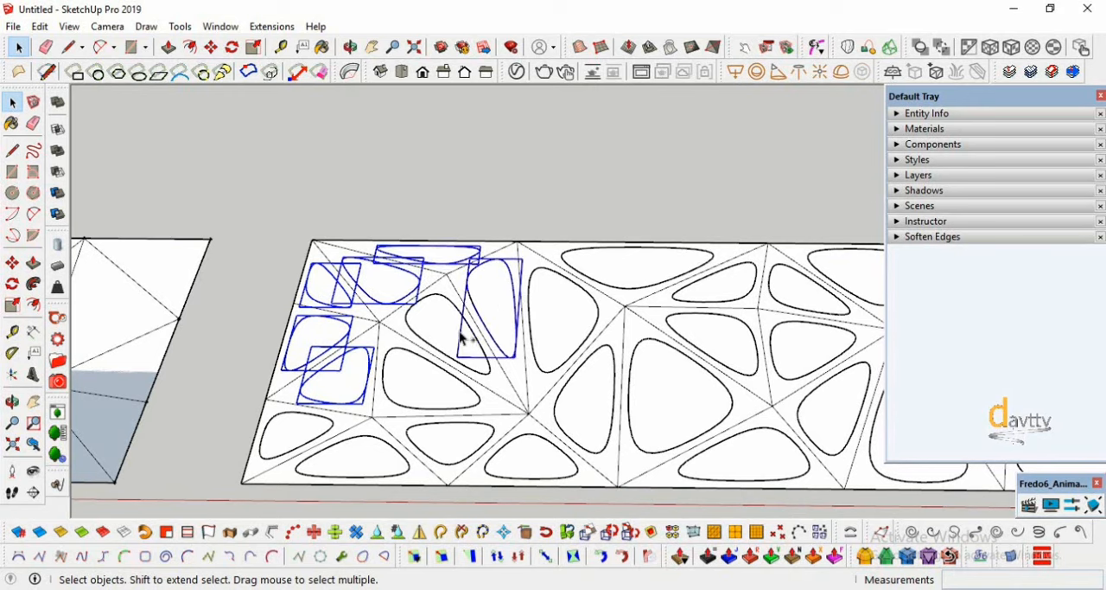
{"action": "left_click", "coordinate": [453, 342], "text": "shift"}
{"action": "left_click", "coordinate": [571, 325], "text": "shift"}
{"action": "left_click", "coordinate": [634, 275], "text": "shift"}
{"action": "left_click", "coordinate": [619, 406], "text": "shift"}
{"action": "left_click", "coordinate": [592, 402], "text": "shift"}
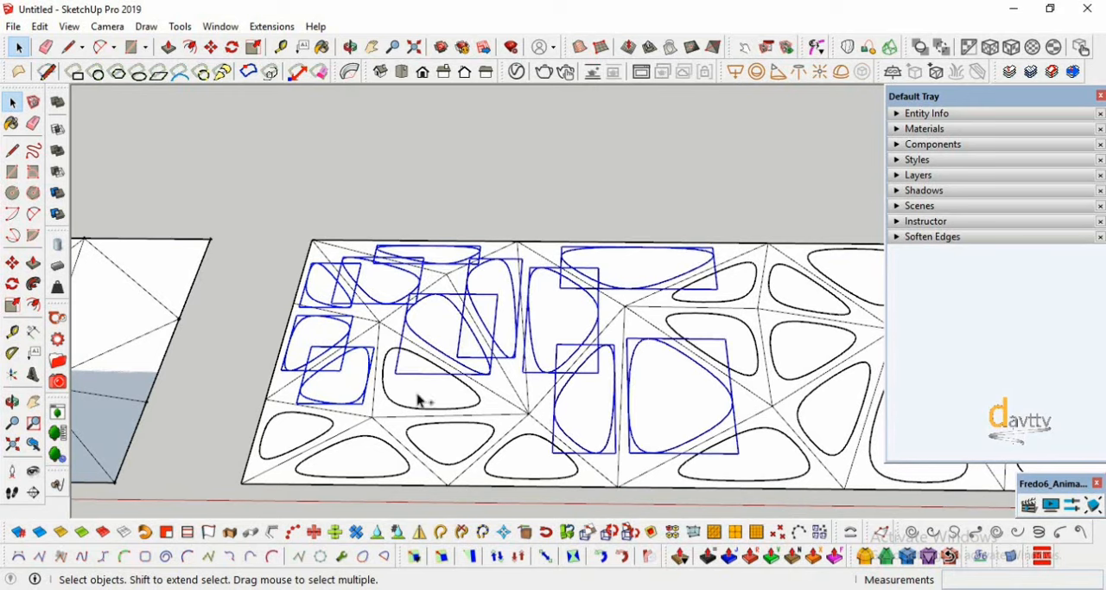
{"action": "left_click", "coordinate": [420, 395], "text": "shift"}
{"action": "left_click", "coordinate": [455, 440], "text": "shift"}
{"action": "left_click", "coordinate": [530, 454], "text": "shift"}
{"action": "left_click", "coordinate": [346, 454], "text": "shift"}
{"action": "left_click", "coordinate": [286, 441], "text": "shift"}
{"action": "scroll", "coordinate": [198, 419], "scroll_direction": "down", "scroll_amount": 2}
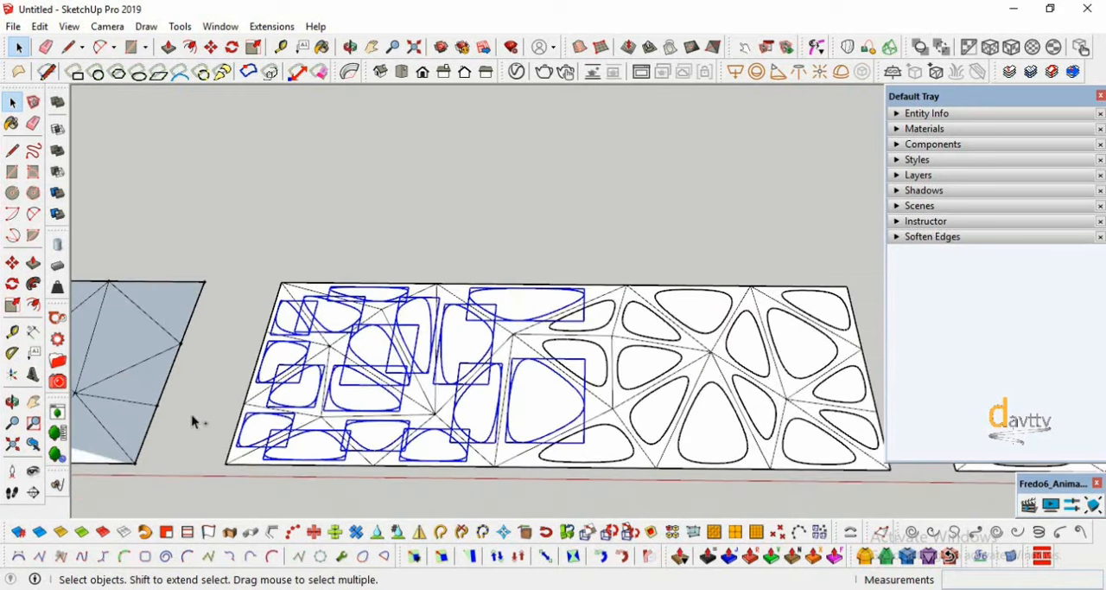
{"action": "scroll", "coordinate": [598, 351], "scroll_direction": "up", "scroll_amount": 2}
{"action": "left_click", "coordinate": [595, 367], "text": "shift"}
{"action": "left_click", "coordinate": [595, 313], "text": "shift"}
{"action": "left_click", "coordinate": [661, 335], "text": "shift"}
{"action": "left_click", "coordinate": [670, 356], "text": "shift"}
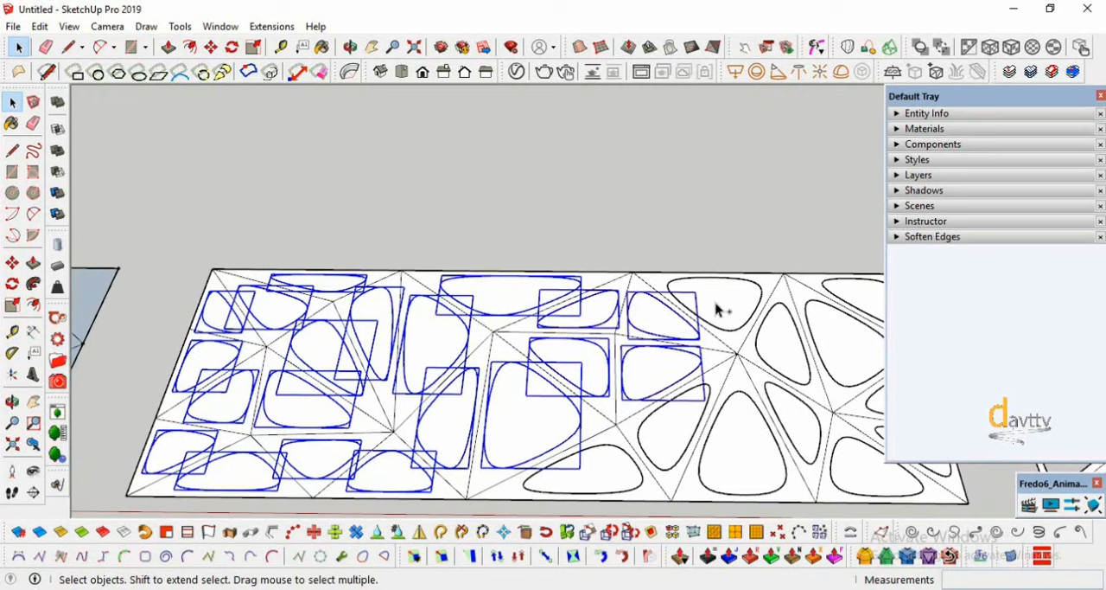
{"action": "left_click", "coordinate": [721, 311], "text": "shift"}
{"action": "left_click", "coordinate": [772, 355], "text": "shift"}
{"action": "scroll", "coordinate": [751, 355], "scroll_direction": "down", "scroll_amount": 2}
{"action": "left_click", "coordinate": [769, 336], "text": "shift"}
{"action": "left_click", "coordinate": [800, 317], "text": "ctrl"}
{"action": "scroll", "coordinate": [830, 390], "scroll_direction": "up", "scroll_amount": 2}
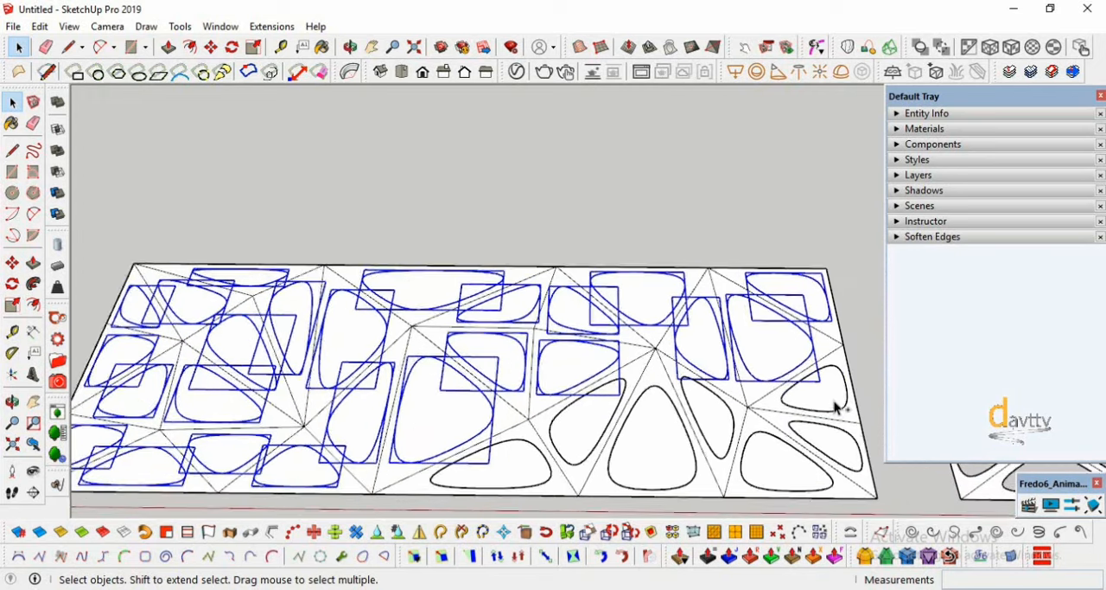
{"action": "left_click", "coordinate": [832, 401], "text": "ctrl"}
{"action": "left_click", "coordinate": [832, 450], "text": "ctrl"}
{"action": "left_click", "coordinate": [769, 475], "text": "ctrl"}
{"action": "left_click", "coordinate": [706, 428], "text": "ctrl"}
{"action": "left_click", "coordinate": [630, 458], "text": "ctrl"}
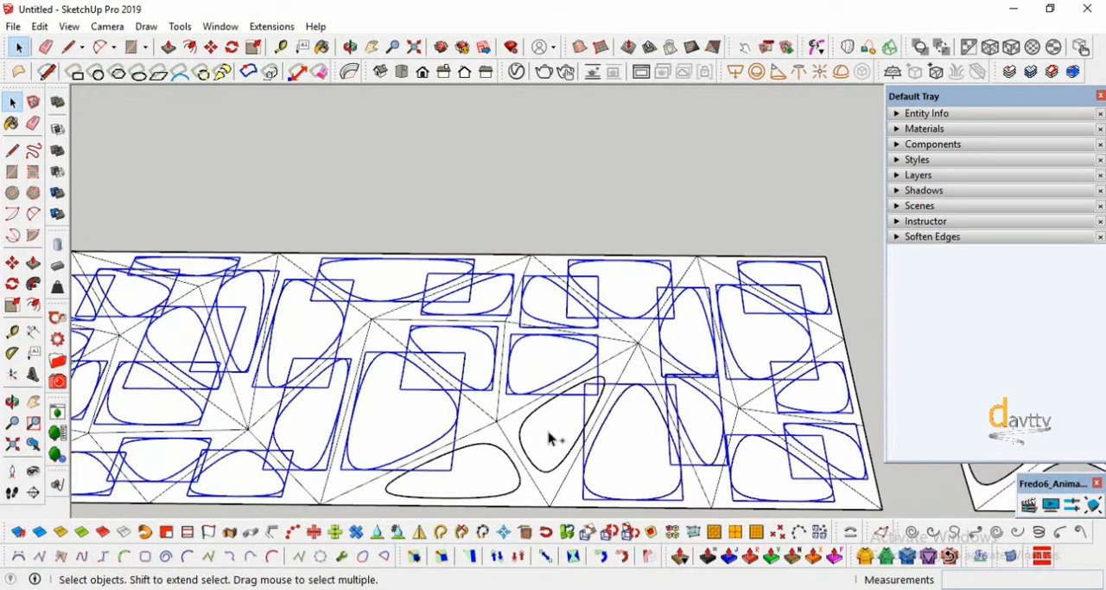
{"action": "left_click", "coordinate": [553, 439], "text": "ctrl"}
{"action": "scroll", "coordinate": [610, 377], "scroll_direction": "down", "scroll_amount": 2}
{"action": "left_click", "coordinate": [500, 448], "text": "ctrl"}
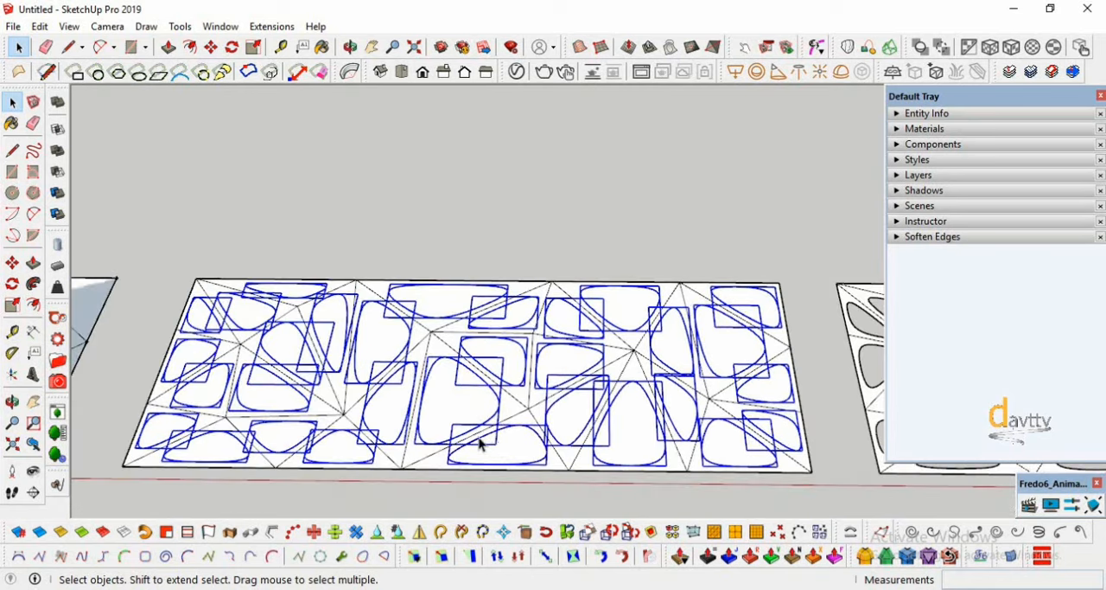
{"action": "right_click", "coordinate": [448, 404]}
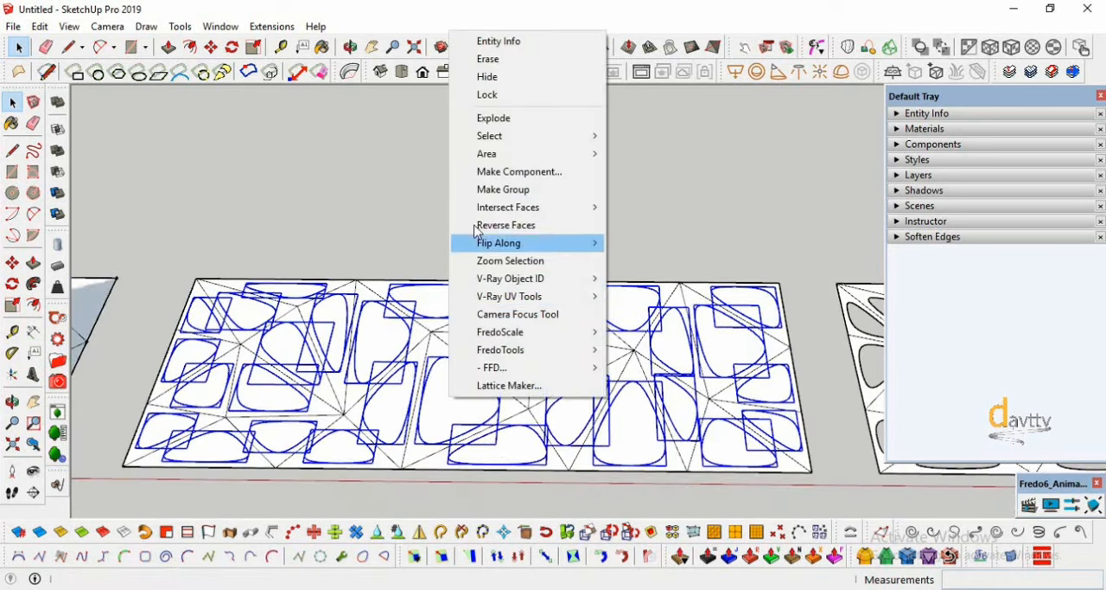
{"action": "left_click", "coordinate": [484, 122]}
- Group the exploded conic curves and their inner faces together and clear the selection
{"action": "right_click", "coordinate": [453, 340]}
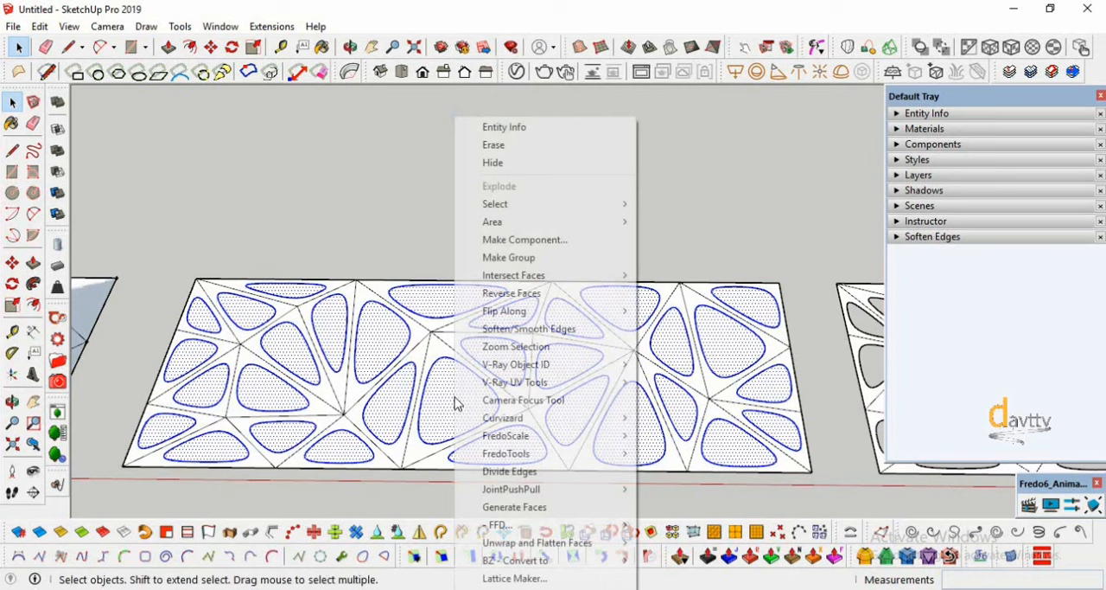
{"action": "left_click", "coordinate": [484, 257]}
{"action": "left_click", "coordinate": [482, 224]}
- Hide the group of conic curve faces so the holes in the middle panel open
{"action": "scroll", "coordinate": [365, 291], "scroll_direction": "up", "scroll_amount": 3}
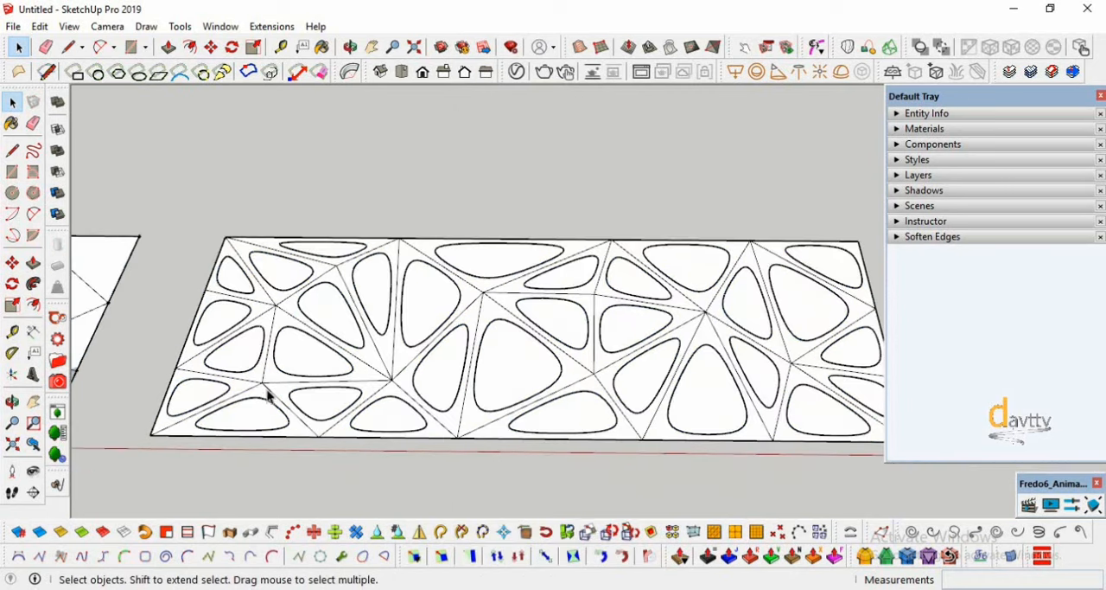
{"action": "left_click", "coordinate": [315, 365]}
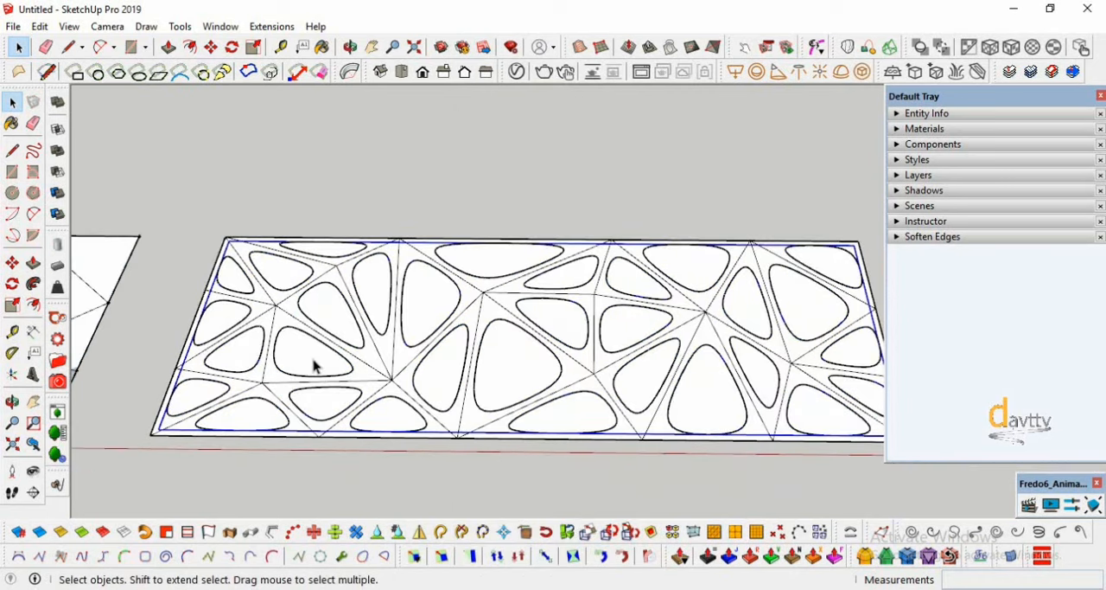
{"action": "right_click", "coordinate": [316, 366]}
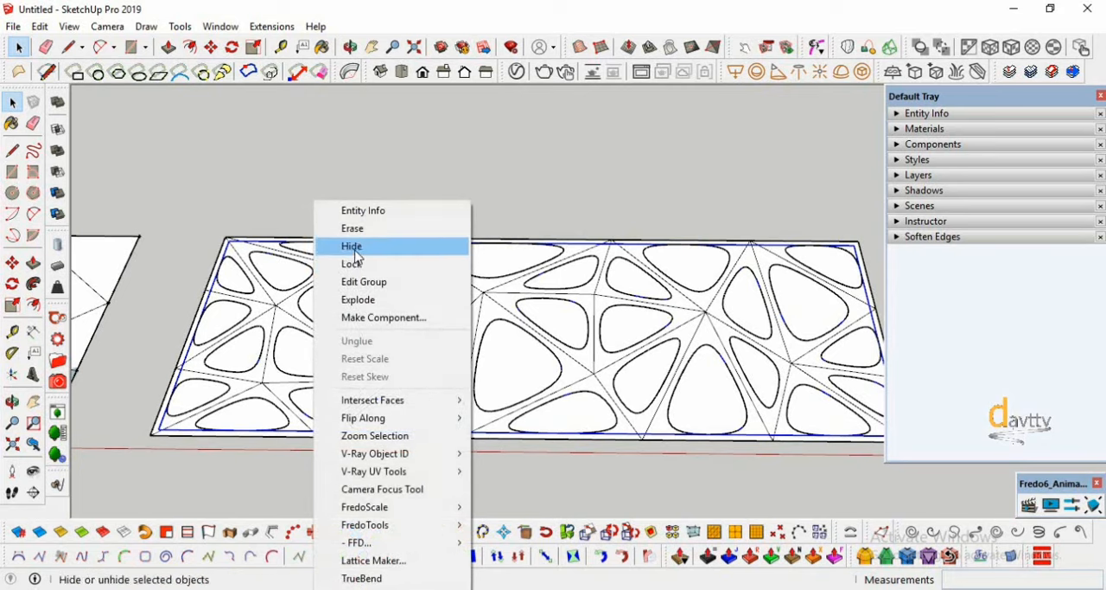
{"action": "left_click", "coordinate": [350, 244]}
{"action": "scroll", "coordinate": [348, 393], "scroll_direction": "down", "scroll_amount": 3}
{"action": "scroll", "coordinate": [526, 412], "scroll_direction": "up", "scroll_amount": 2}
{"action": "scroll", "coordinate": [459, 373], "scroll_direction": "down", "scroll_amount": 1}
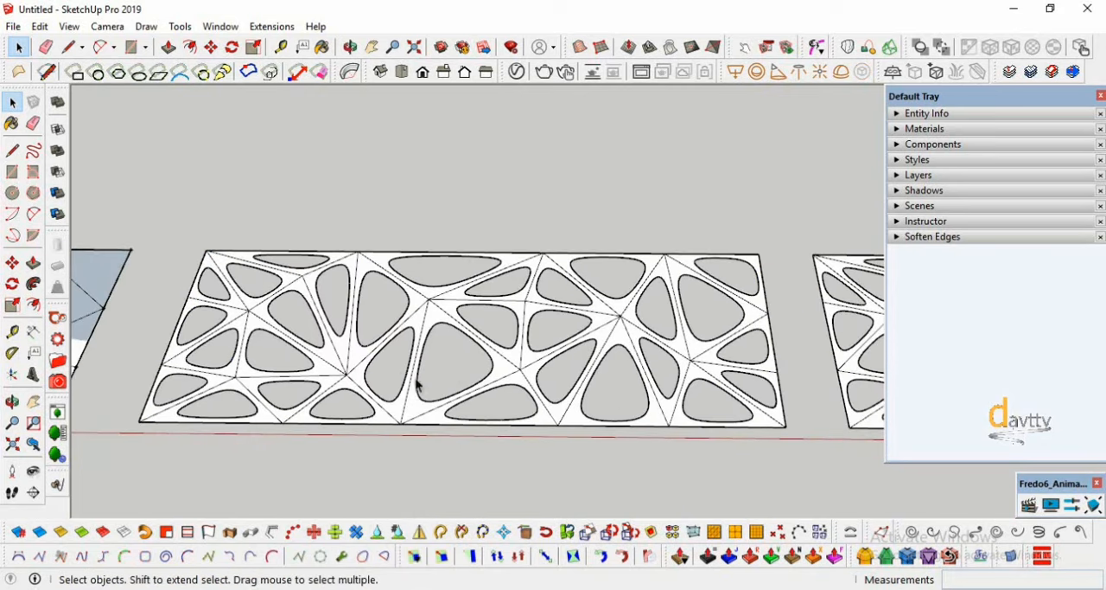
- Select the whole middle panel with its holes and thicken it by 0.50 m using Joint Push Pull
{"action": "left_click", "coordinate": [726, 560]}
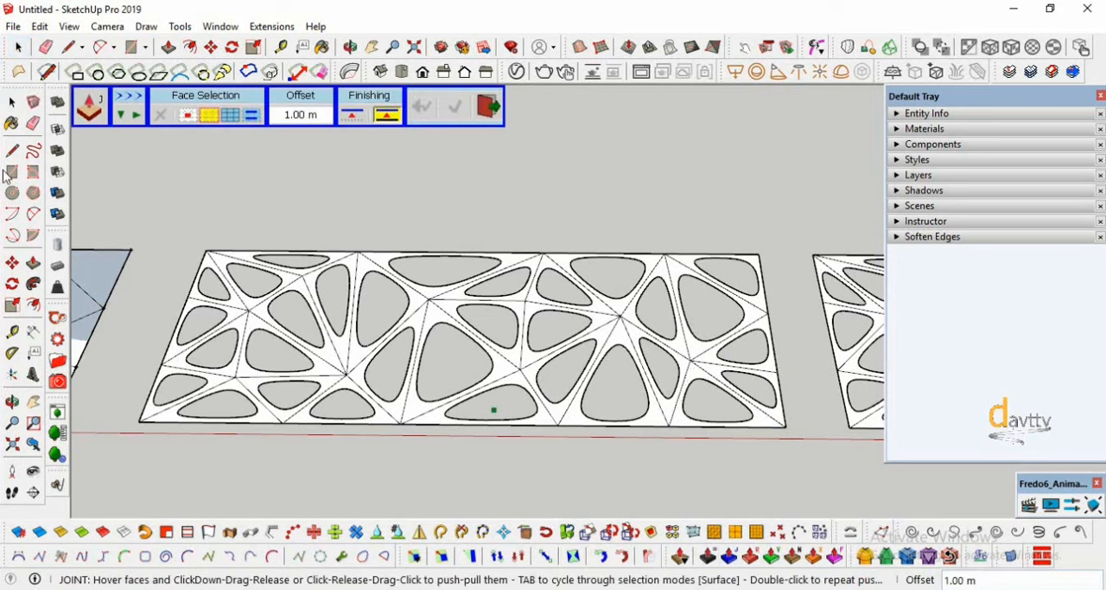
{"action": "left_click", "coordinate": [11, 106]}
{"action": "scroll", "coordinate": [551, 290], "scroll_direction": "down", "scroll_amount": 1}
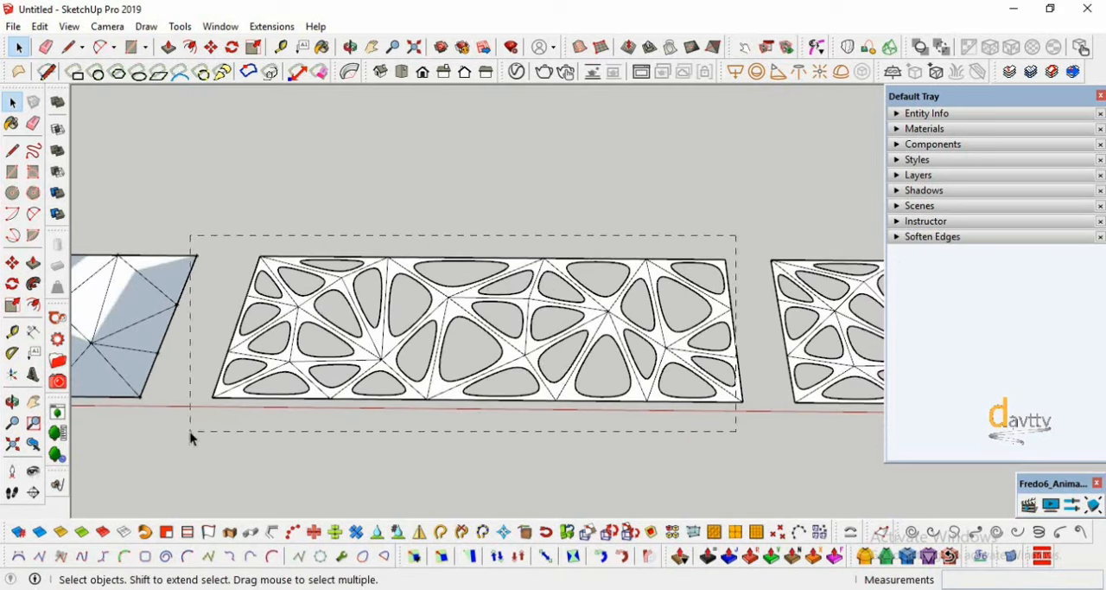
{"action": "left_click_drag", "start_coordinate": [217, 446], "coordinate": [217, 447]}
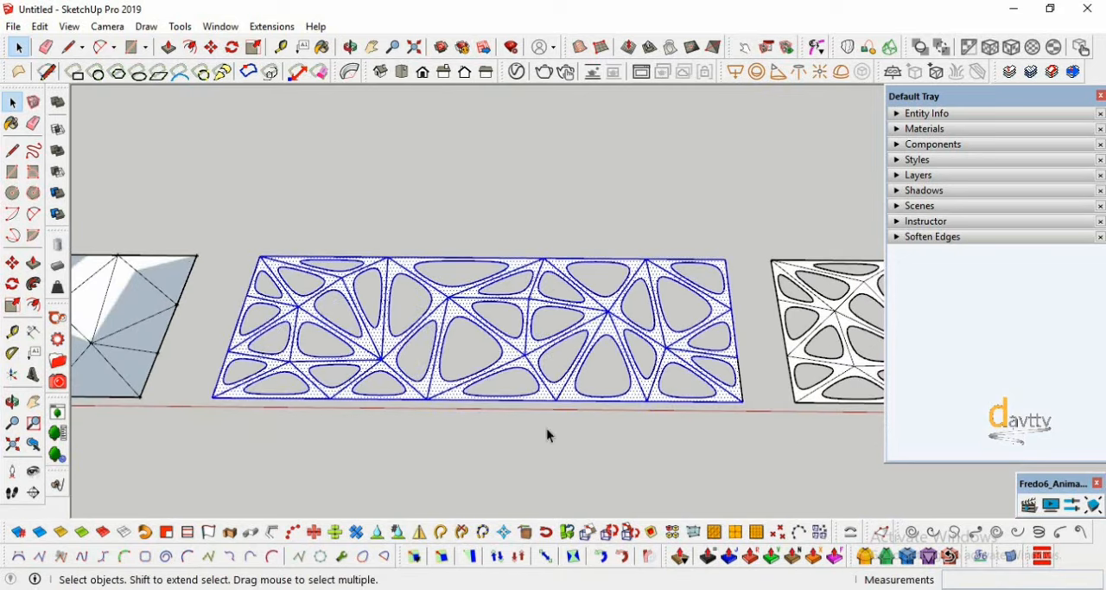
{"action": "left_click", "coordinate": [726, 558]}
{"action": "left_click", "coordinate": [743, 410]}
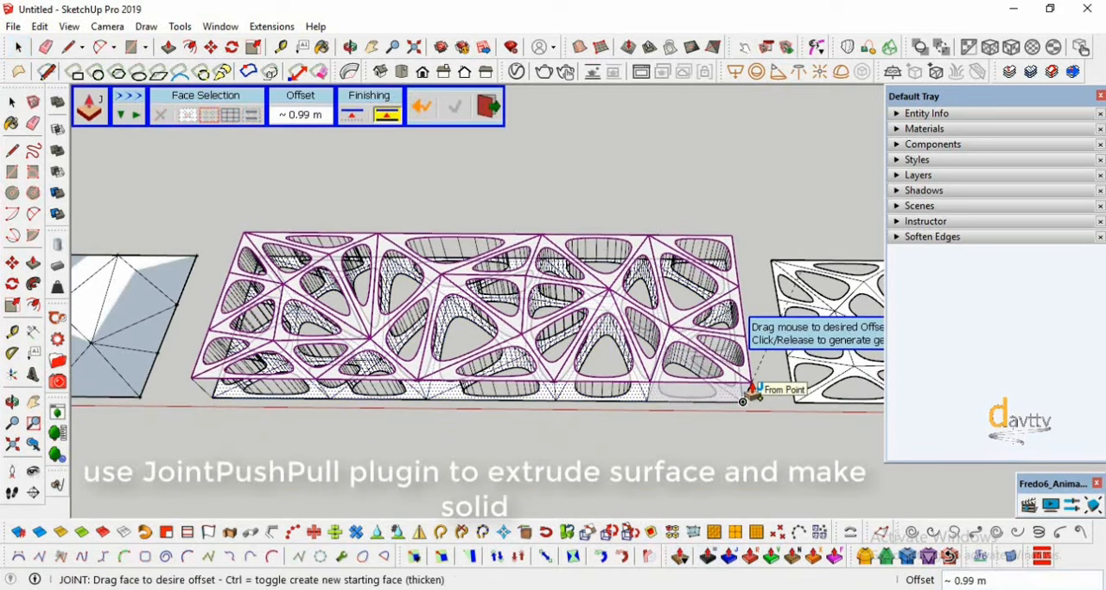
{"action": "key", "text": "Return"}
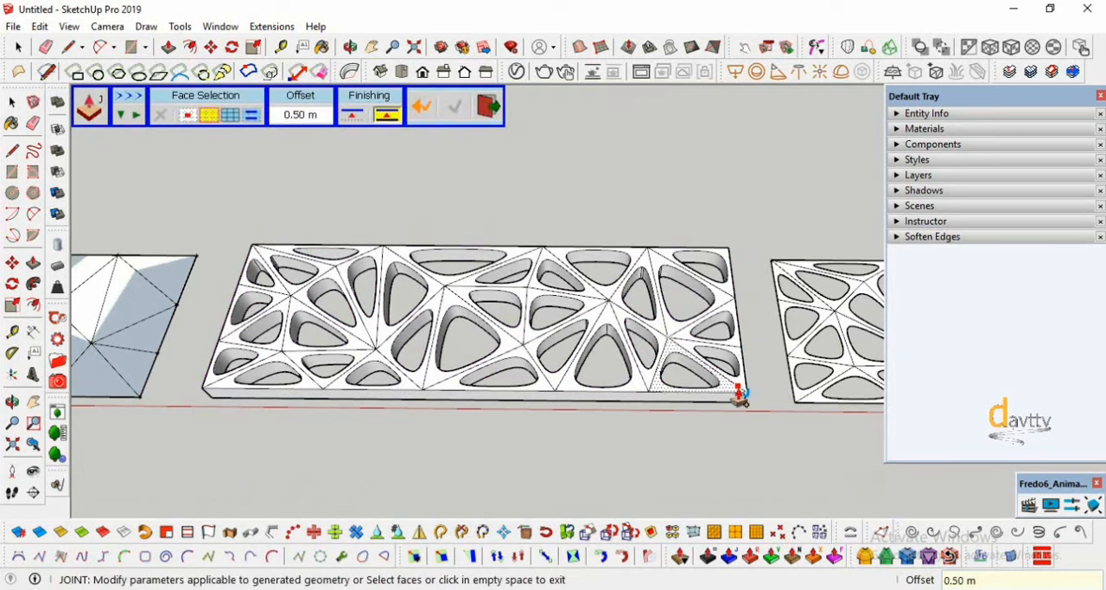
{"action": "left_click", "coordinate": [12, 103]}
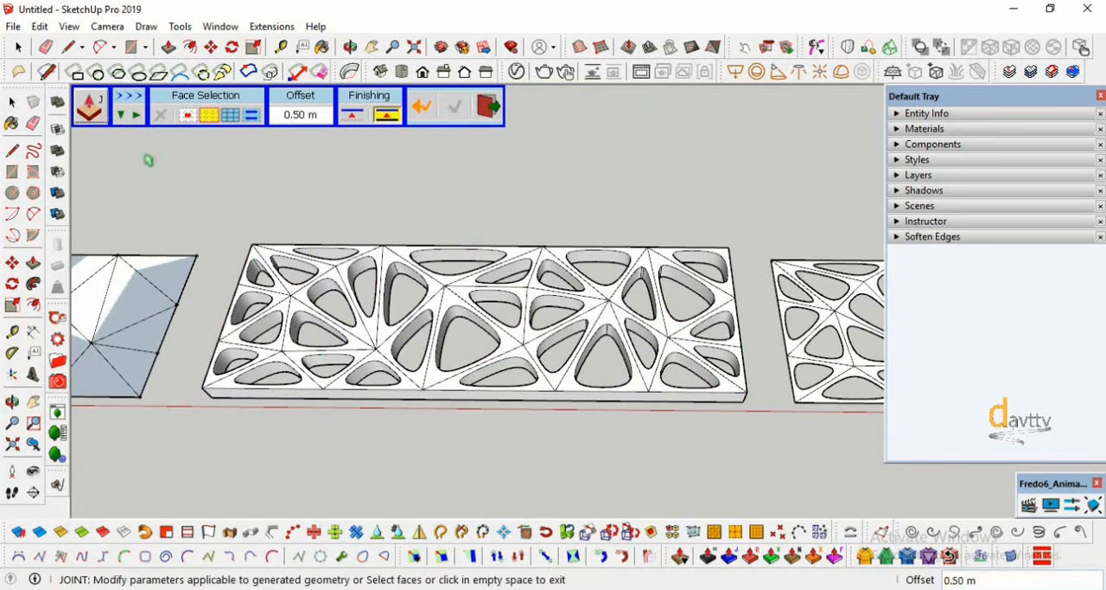
{"action": "left_click", "coordinate": [288, 238]}
{"action": "left_click", "coordinate": [283, 211]}
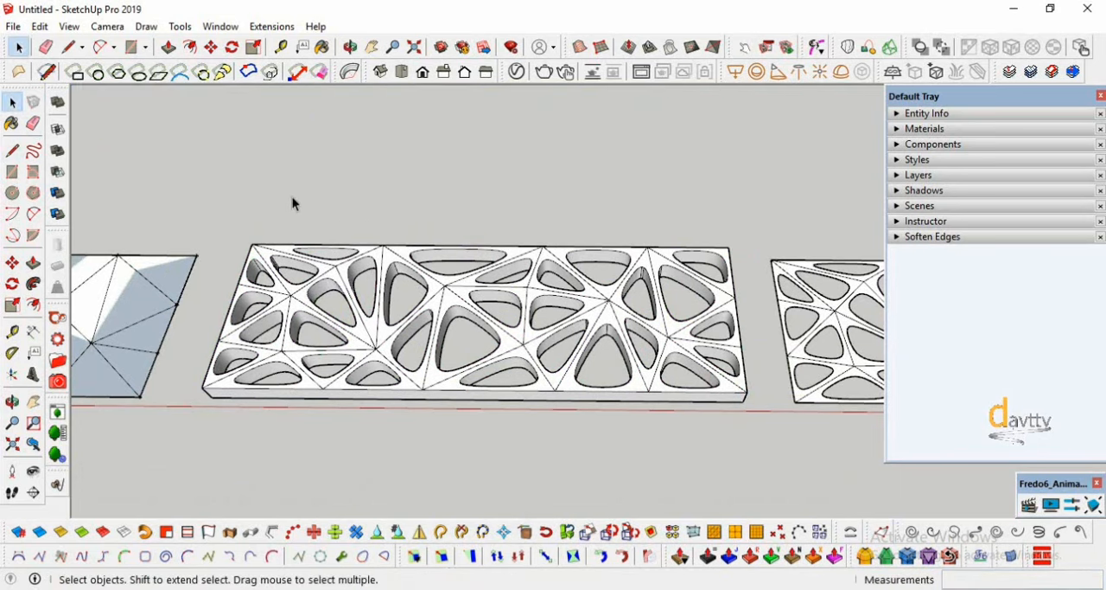
- Unhide the last hidden group of hole faces in the middle panel and open it for editing
{"action": "left_click", "coordinate": [40, 26]}
{"action": "mouse_move", "coordinate": [234, 260]}
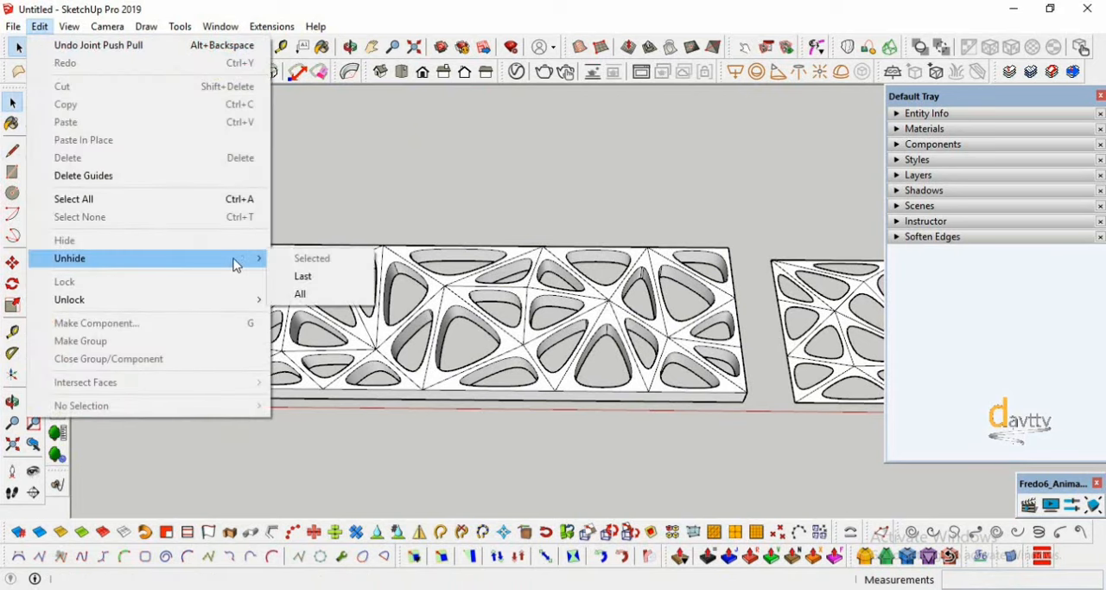
{"action": "left_click", "coordinate": [298, 274]}
{"action": "scroll", "coordinate": [291, 278], "scroll_direction": "up", "scroll_amount": 3}
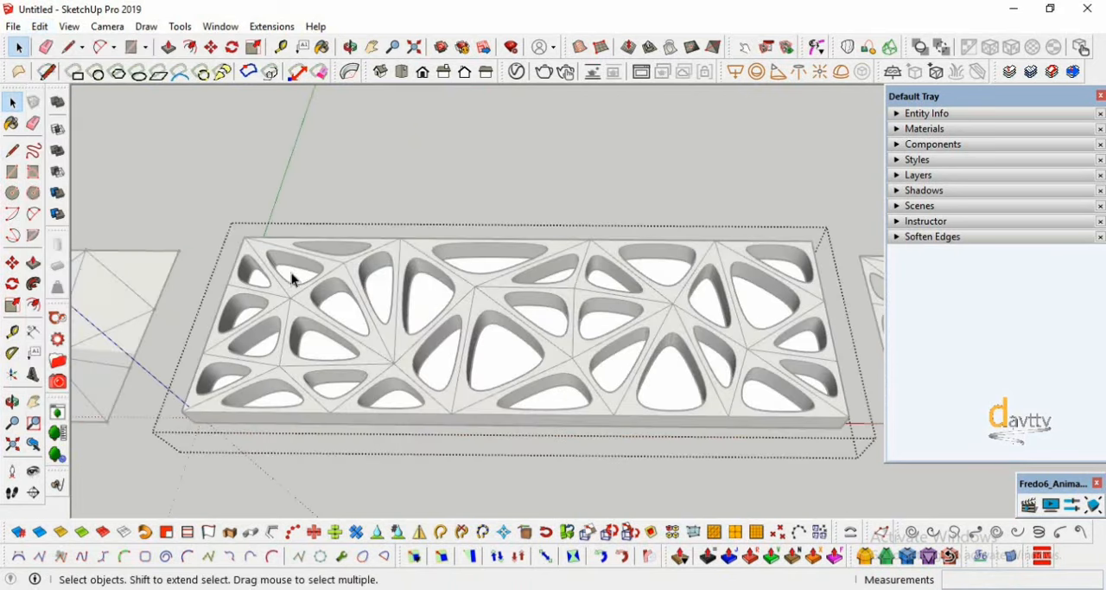
- Select all the hole faces inside the opened group of the middle panel
{"action": "left_click", "coordinate": [33, 262]}
{"action": "left_click", "coordinate": [12, 102]}
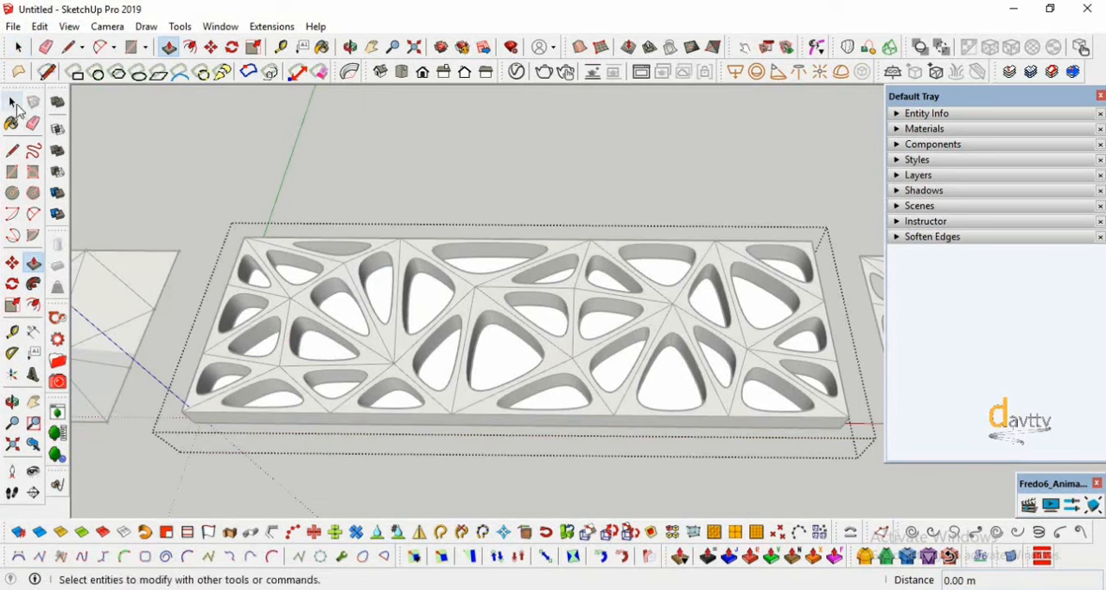
{"action": "scroll", "coordinate": [415, 273], "scroll_direction": "down", "scroll_amount": 1}
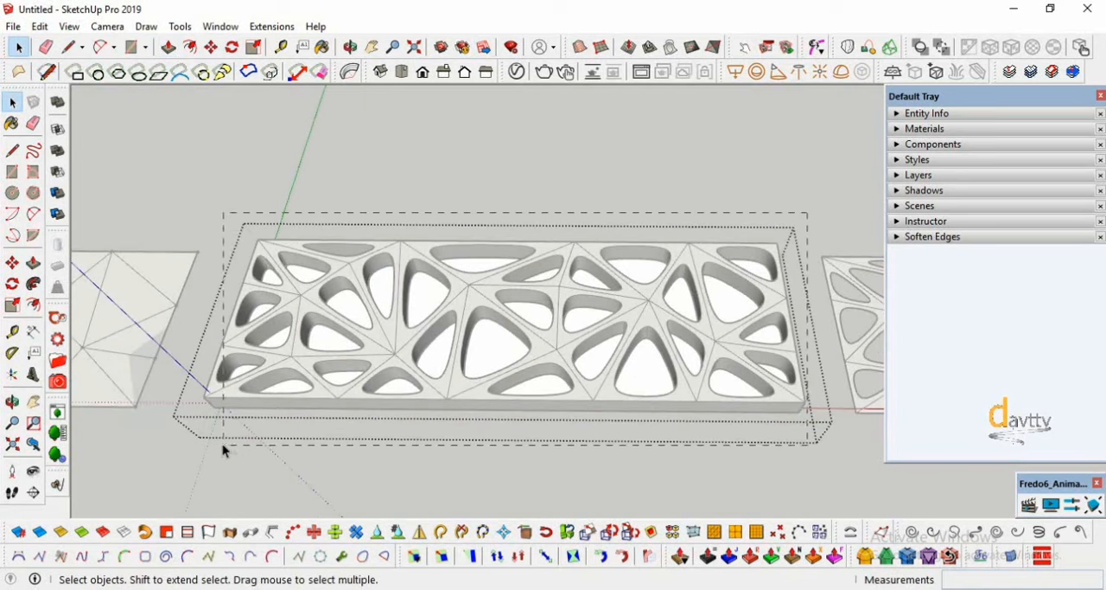
{"action": "left_click", "coordinate": [33, 262]}
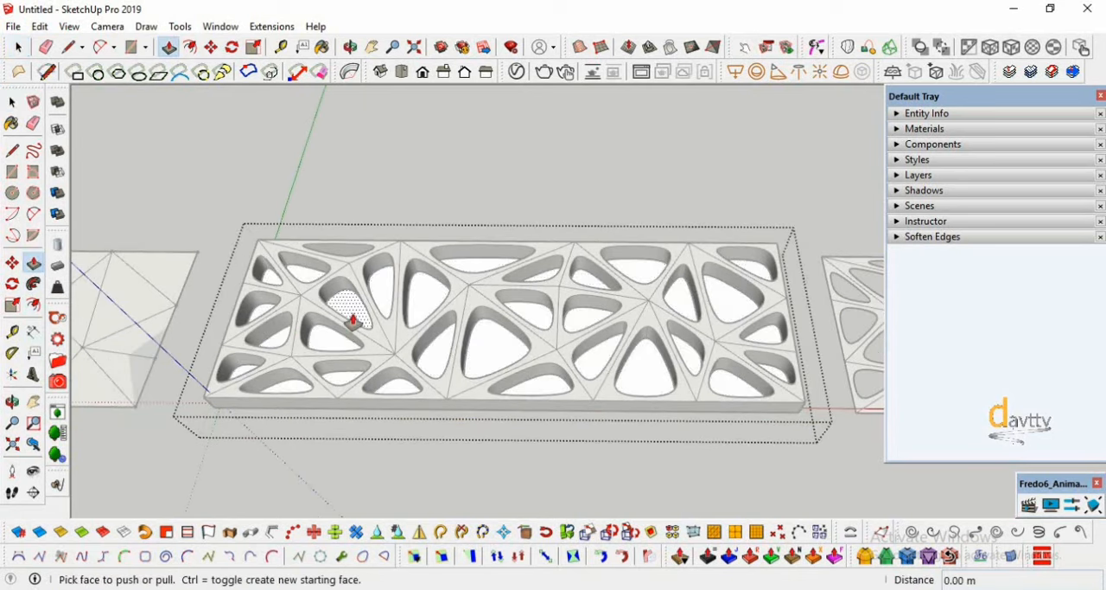
{"action": "left_click", "coordinate": [12, 102]}
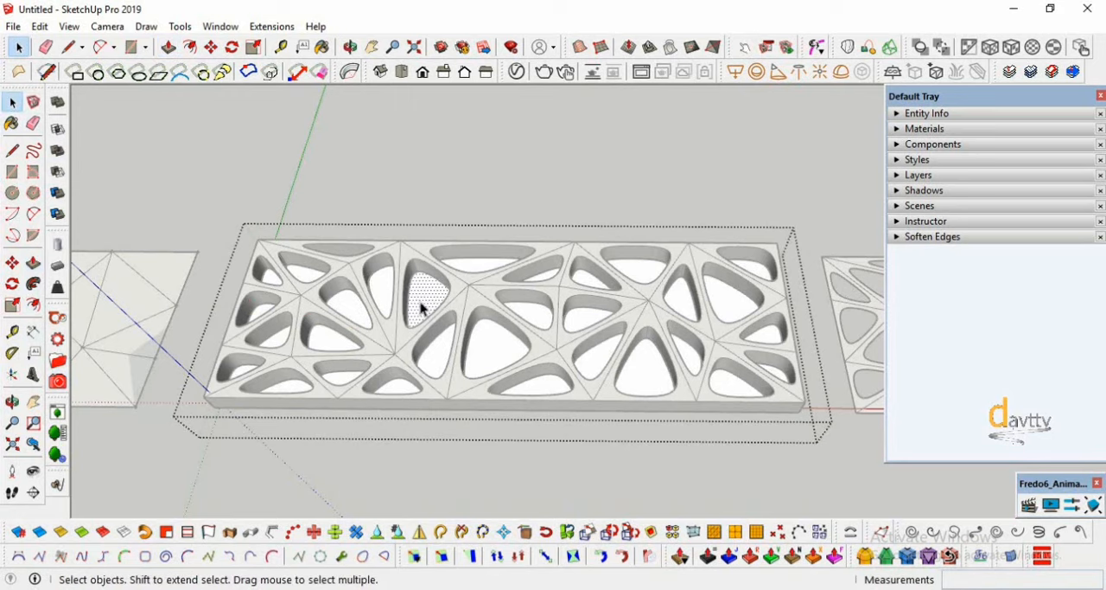
{"action": "scroll", "coordinate": [676, 344], "scroll_direction": "down", "scroll_amount": 1}
{"action": "scroll", "coordinate": [289, 365], "scroll_direction": "up", "scroll_amount": 5}
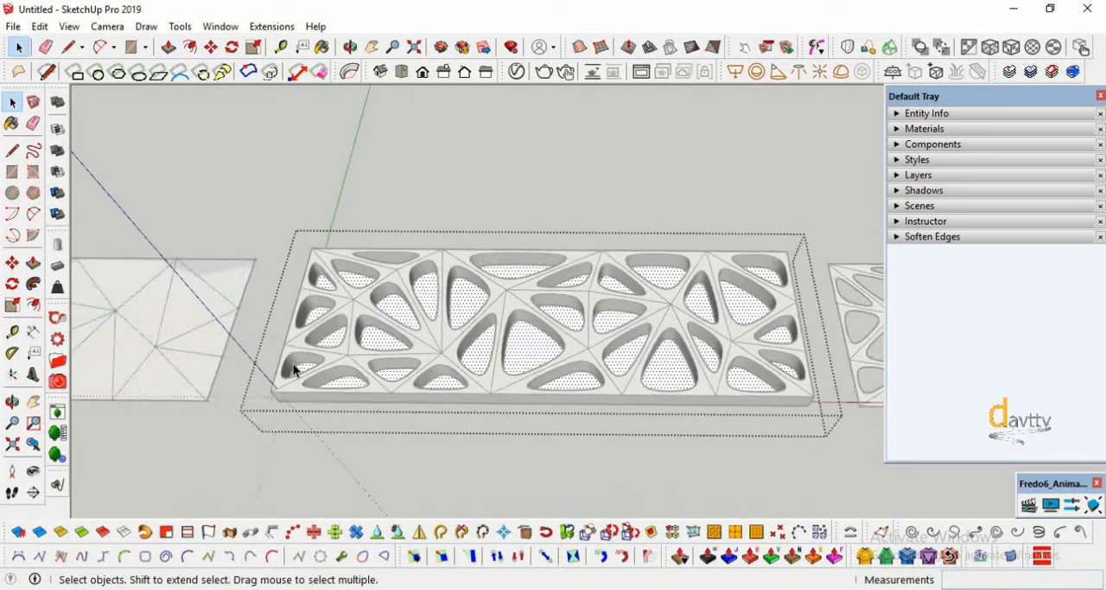
- Extrude the selected hole faces by 0.65 m with Joint Push Pull and leave the group
{"action": "left_click", "coordinate": [708, 556]}
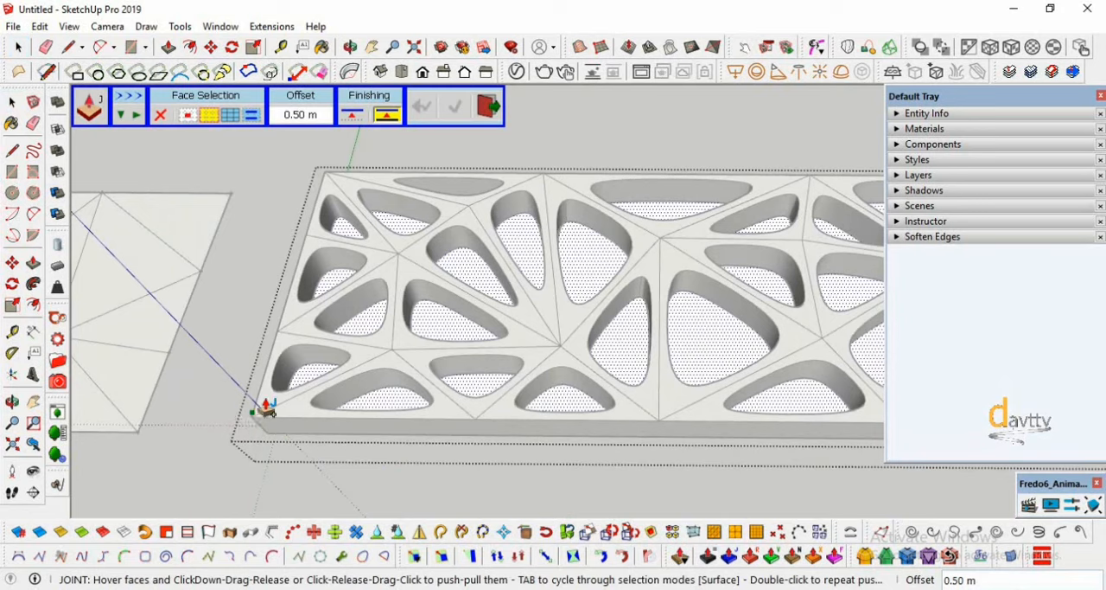
{"action": "left_click", "coordinate": [373, 401]}
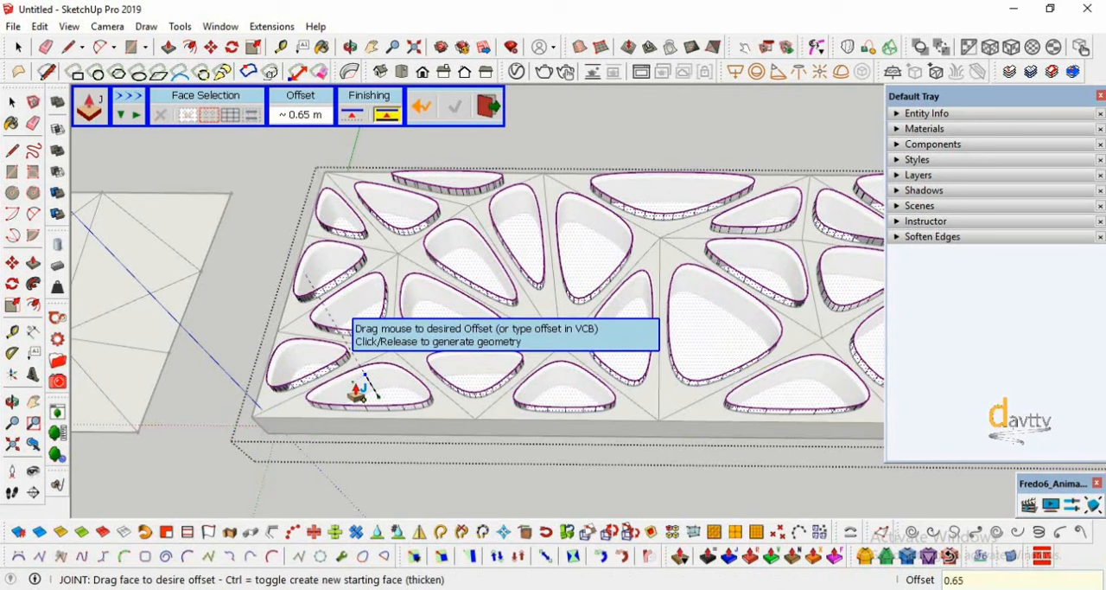
{"action": "left_click", "coordinate": [359, 391]}
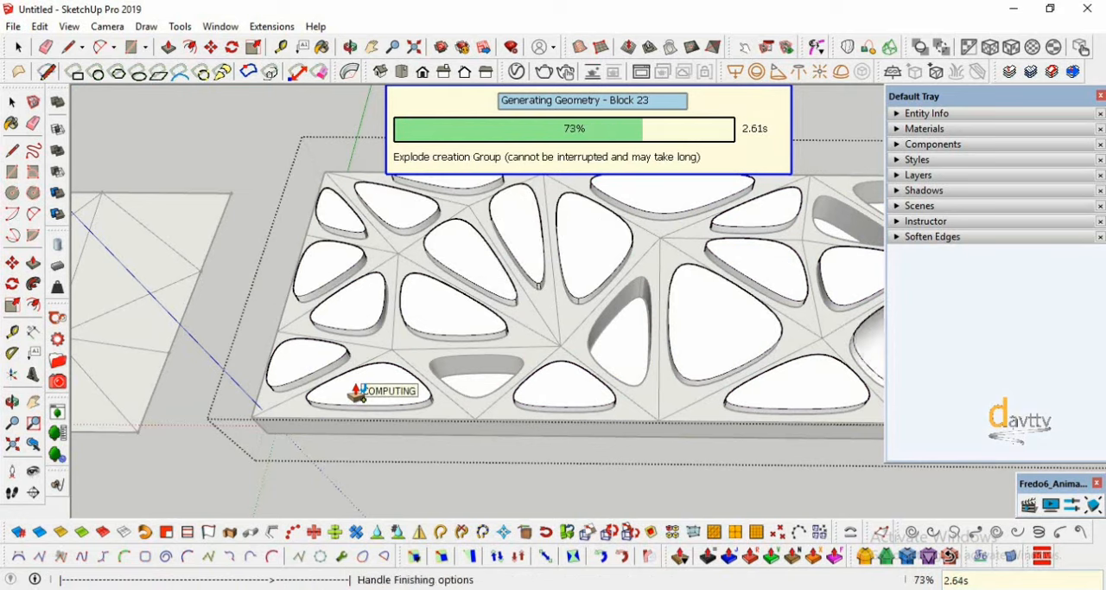
{"action": "scroll", "coordinate": [349, 391], "scroll_direction": "down", "scroll_amount": 5}
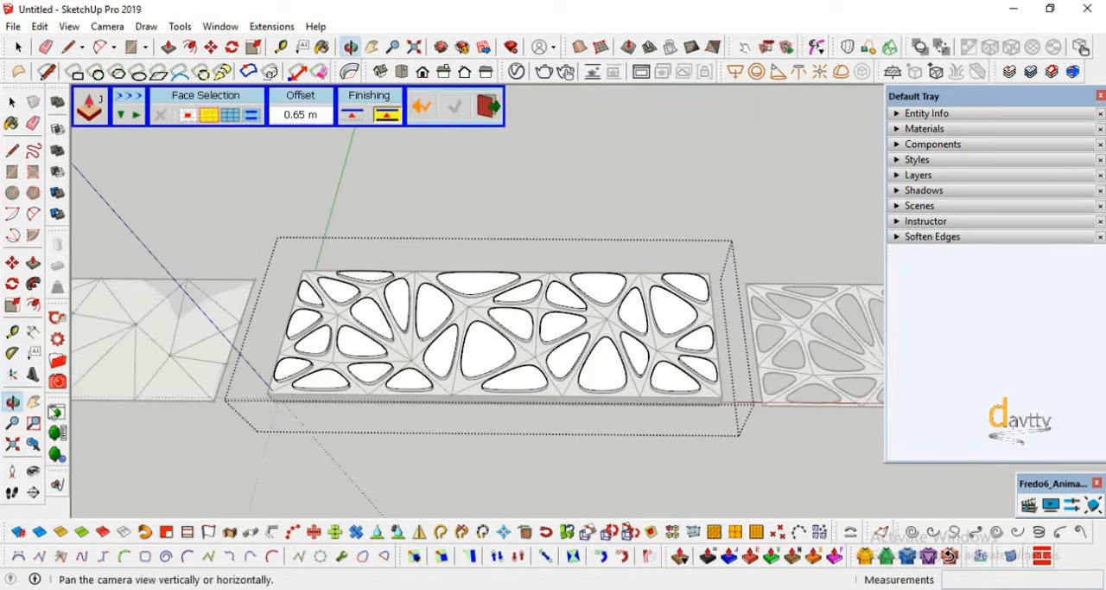
{"action": "mouse_move", "coordinate": [156, 381]}
{"action": "left_mouse_down"}
{"action": "mouse_move", "coordinate": [243, 301]}
{"action": "mouse_move", "coordinate": [420, 390]}
{"action": "mouse_move", "coordinate": [493, 323]}
{"action": "mouse_move", "coordinate": [484, 337]}
{"action": "left_mouse_up"}
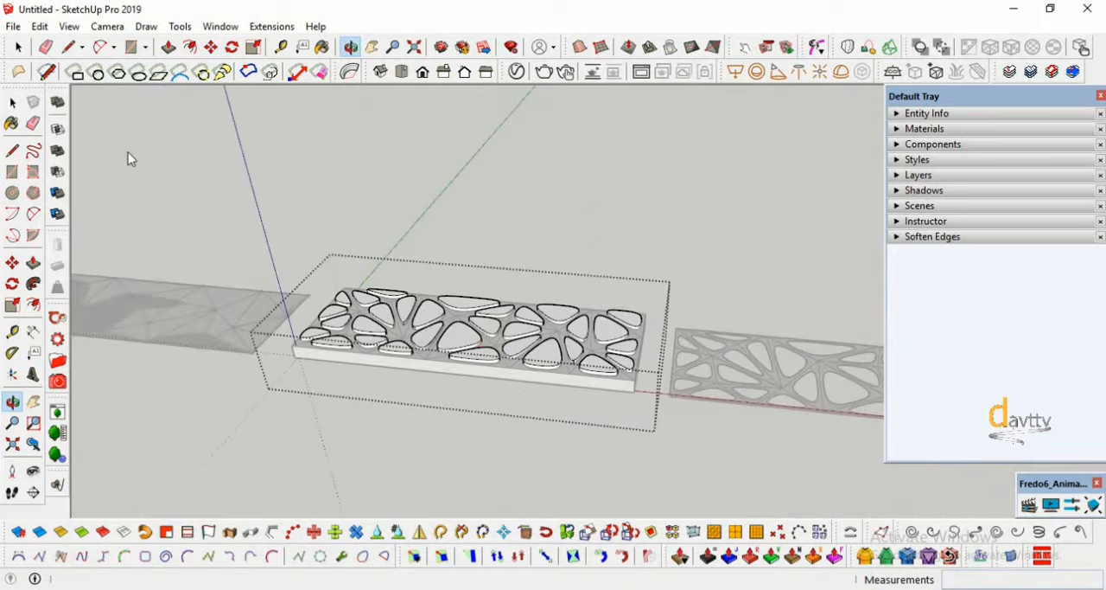
{"action": "left_click", "coordinate": [12, 102]}
{"action": "left_click", "coordinate": [128, 159]}
- Select the whole flat perforated panel at the far end of the row and thicken it by 0.30 m using Joint Push Pull
{"action": "scroll", "coordinate": [300, 394], "scroll_direction": "down", "scroll_amount": 3}
{"action": "scroll", "coordinate": [749, 424], "scroll_direction": "up", "scroll_amount": 3}
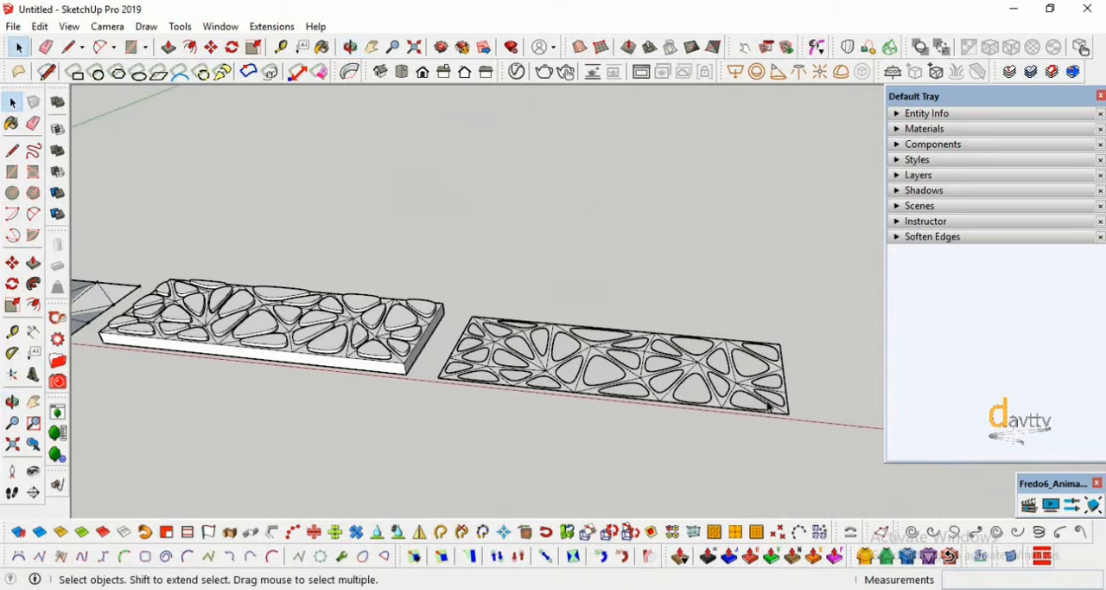
{"action": "scroll", "coordinate": [312, 363], "scroll_direction": "up", "scroll_amount": 2}
{"action": "scroll", "coordinate": [321, 401], "scroll_direction": "down", "scroll_amount": 3}
{"action": "scroll", "coordinate": [743, 427], "scroll_direction": "up", "scroll_amount": 2}
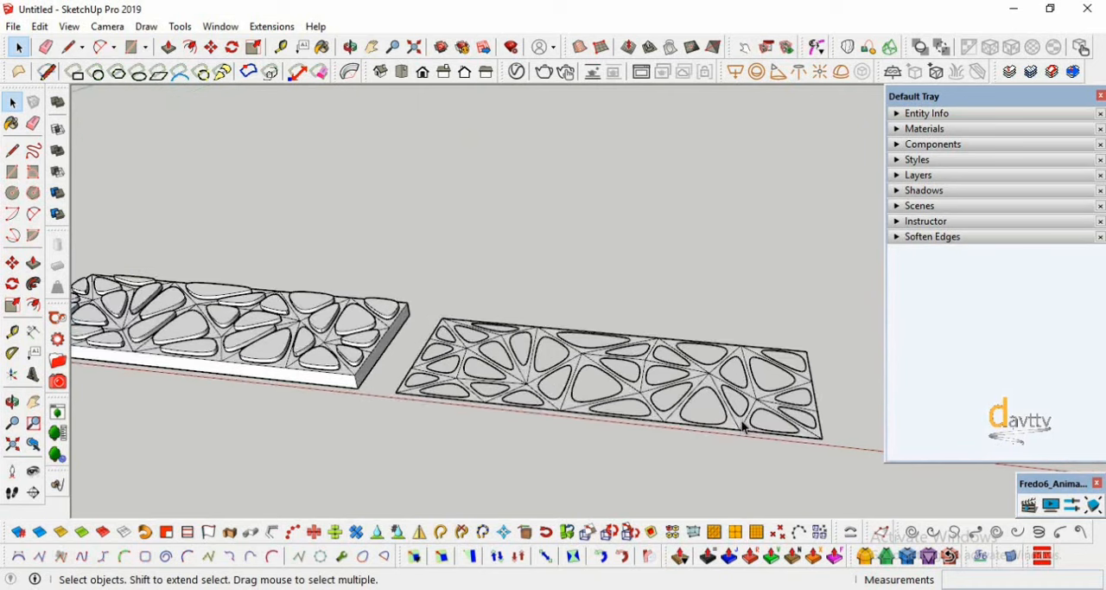
{"action": "scroll", "coordinate": [742, 427], "scroll_direction": "up", "scroll_amount": 1}
{"action": "triple_click", "coordinate": [733, 430]}
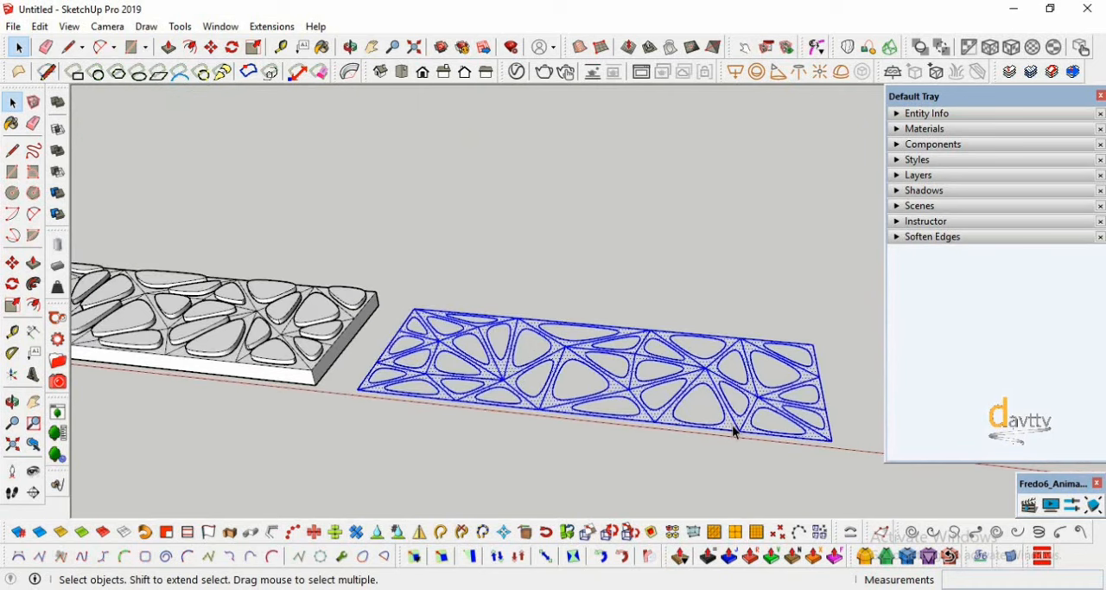
{"action": "left_click", "coordinate": [727, 561]}
{"action": "left_click", "coordinate": [832, 443]}
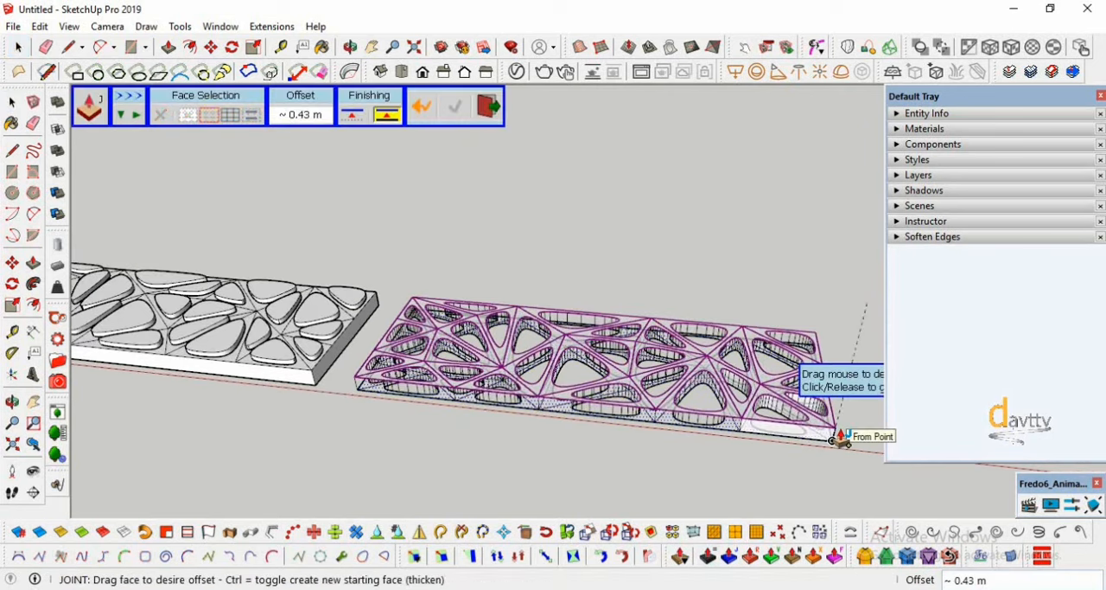
{"action": "key", "text": "Return"}
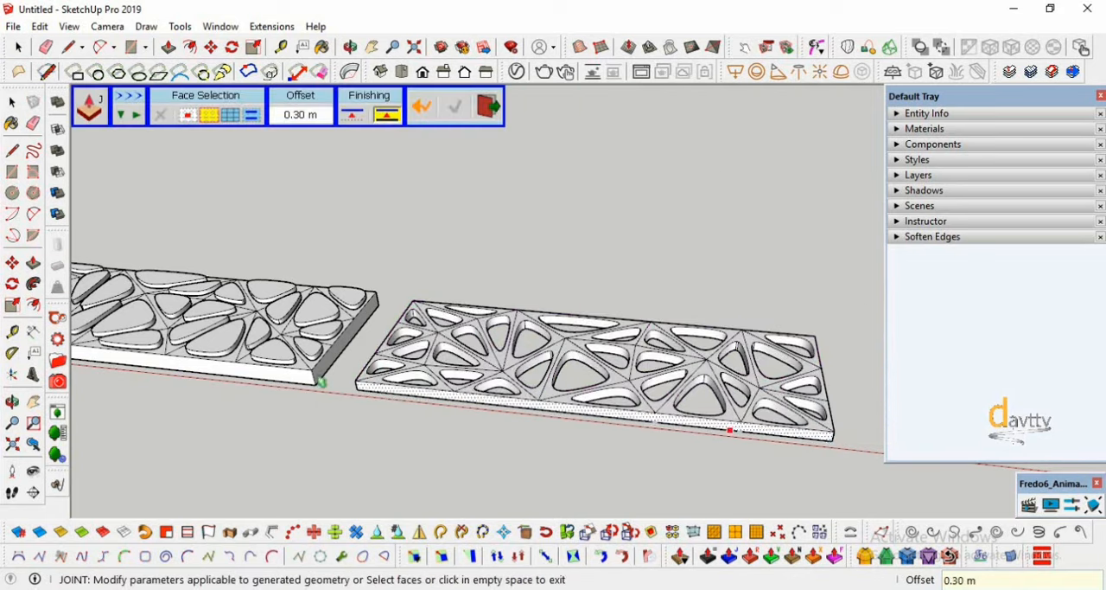
- Select the entire newly thickened perforated panel and rotate it about its lower corner around the red axis until it stands upright
{"action": "key", "text": "o"}
{"action": "left_click_drag", "start_coordinate": [487, 401], "coordinate": [360, 411]}
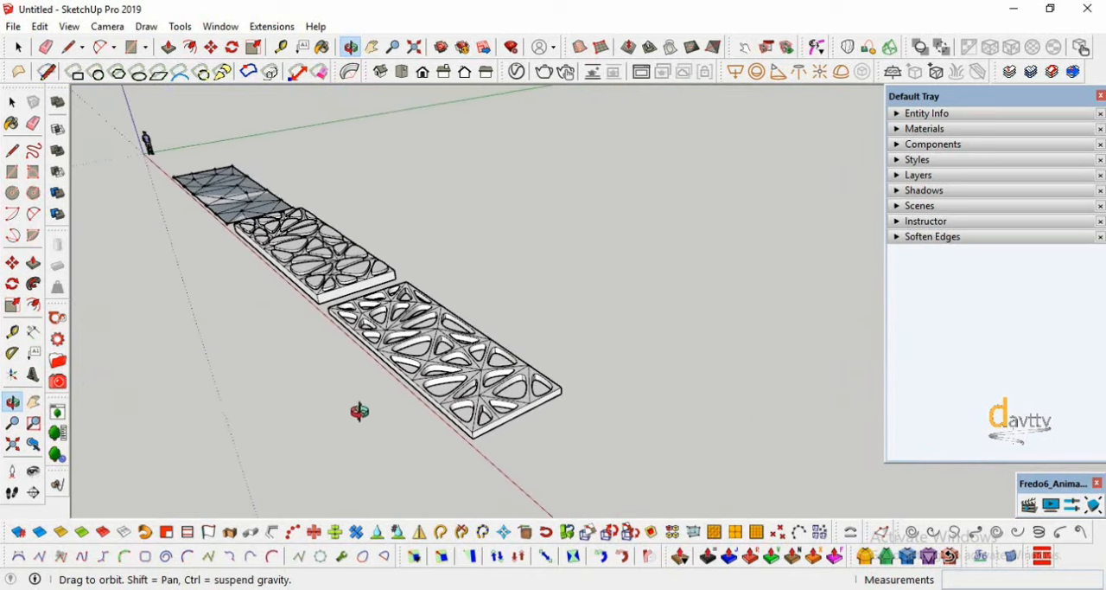
{"action": "left_click", "coordinate": [13, 104]}
{"action": "scroll", "coordinate": [499, 424], "scroll_direction": "up", "scroll_amount": 3}
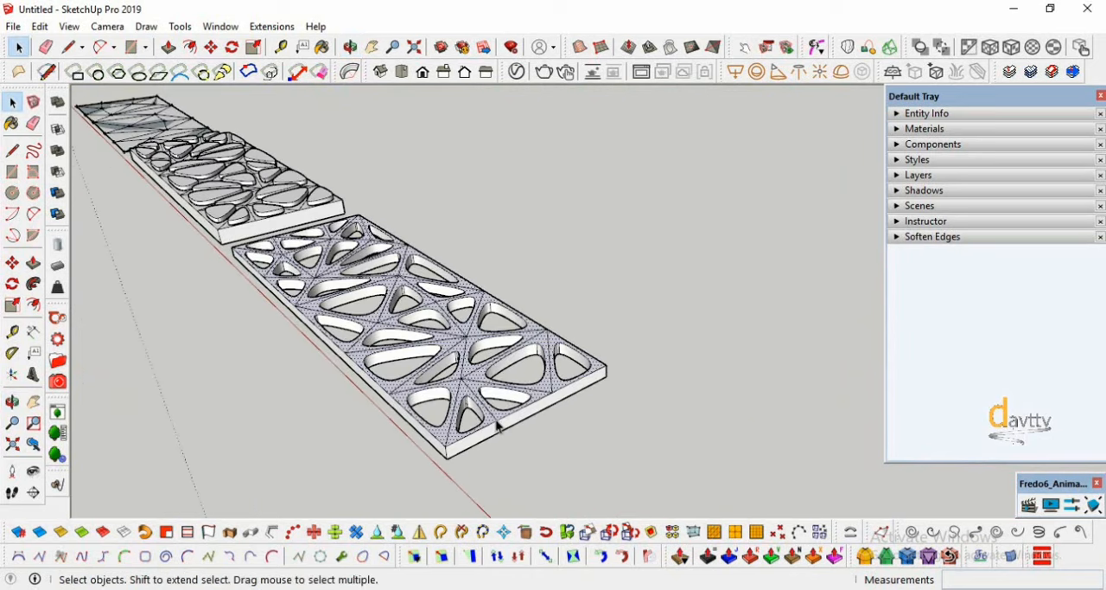
{"action": "triple_click", "coordinate": [498, 423]}
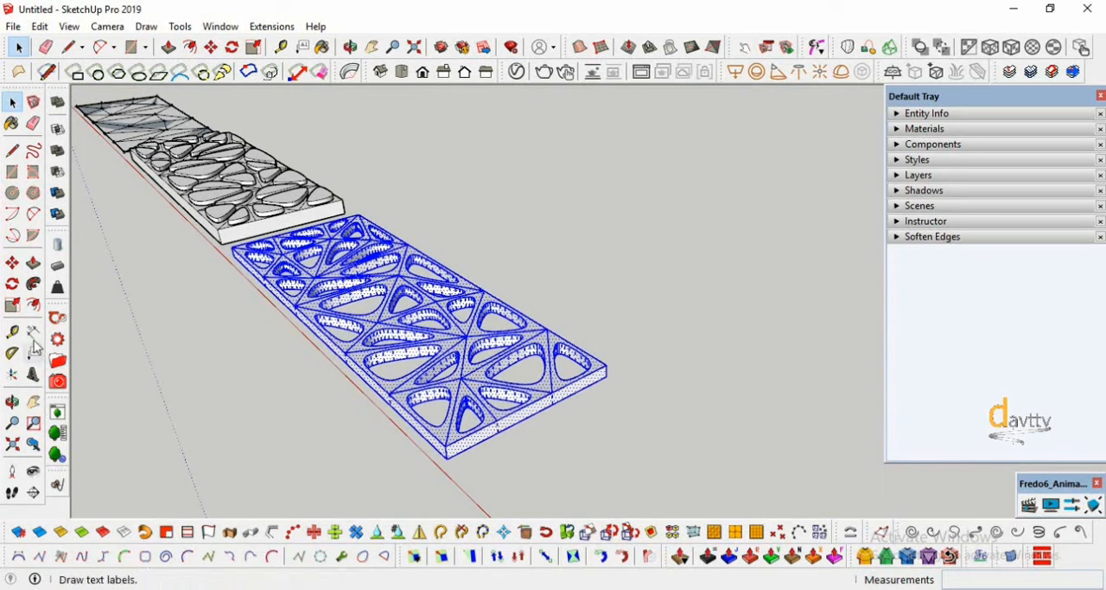
{"action": "left_click", "coordinate": [11, 289]}
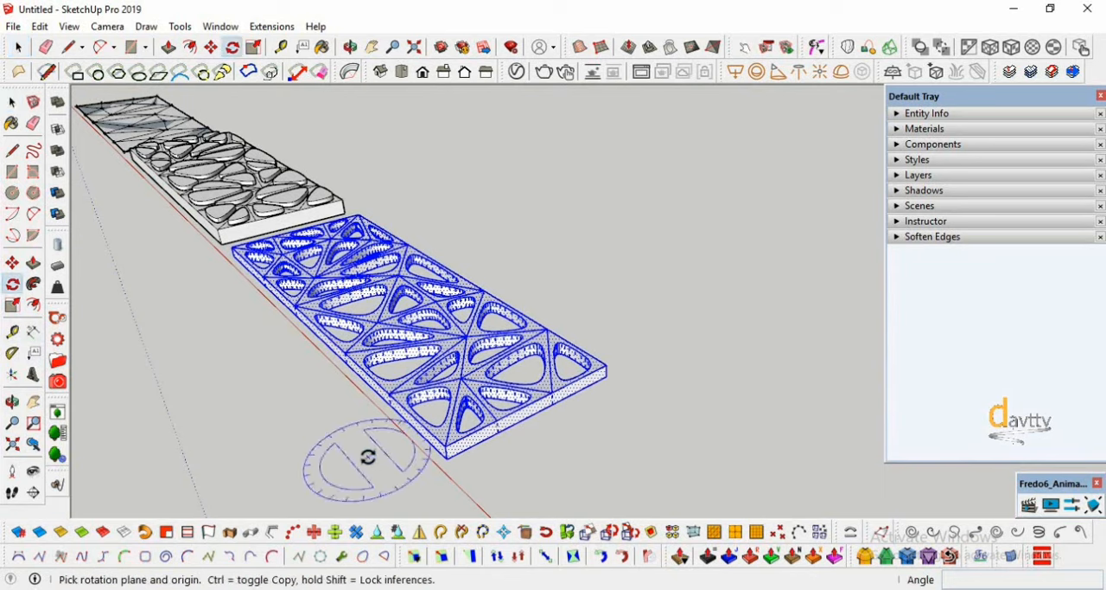
{"action": "left_click", "coordinate": [447, 459]}
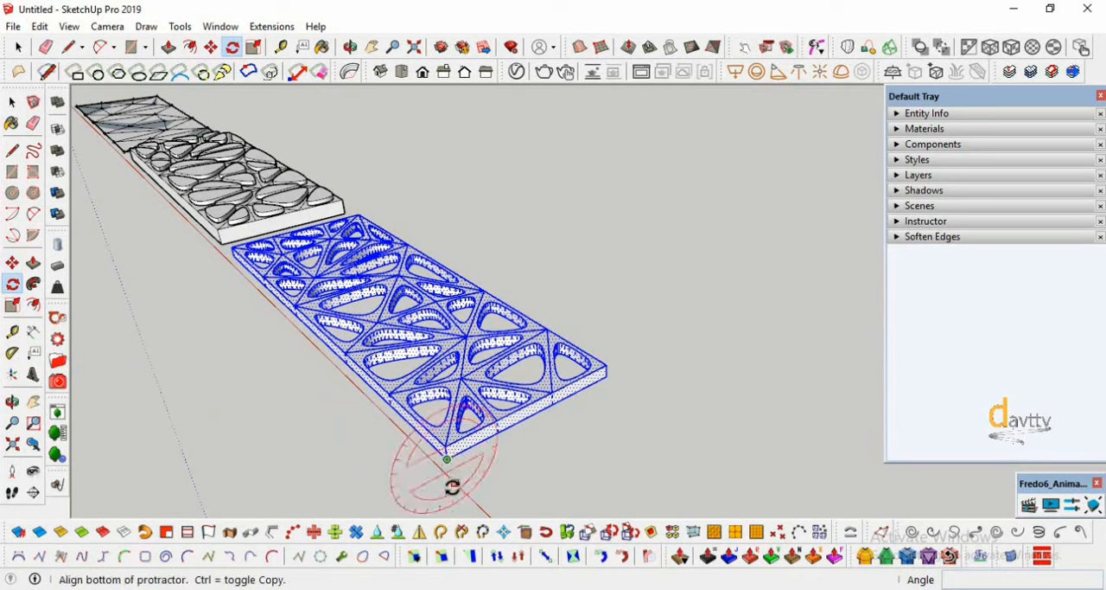
{"action": "left_click", "coordinate": [451, 494]}
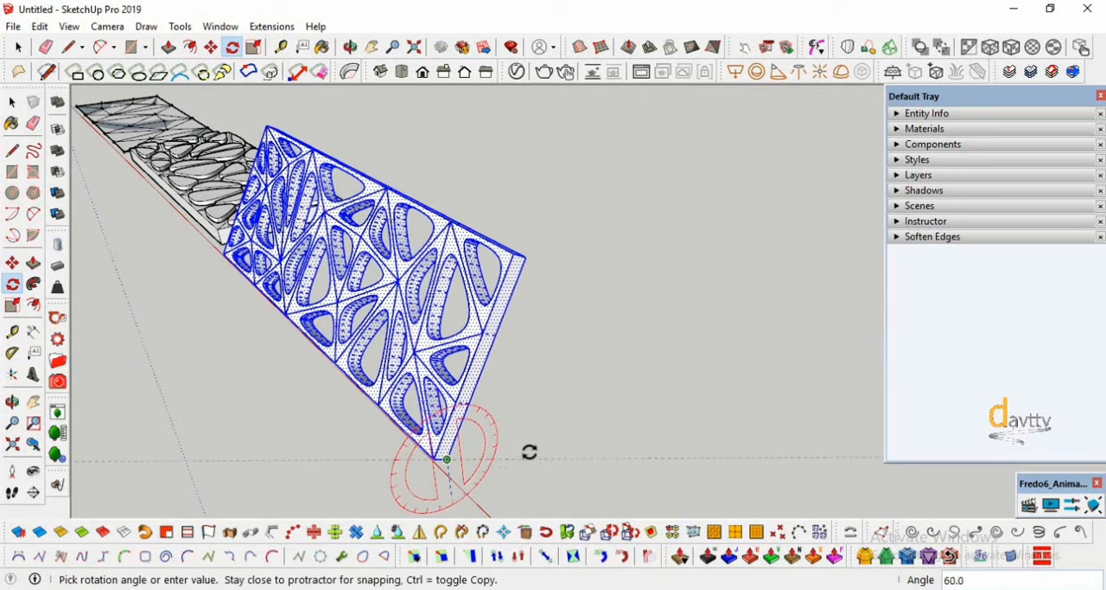
{"action": "left_click", "coordinate": [538, 424]}
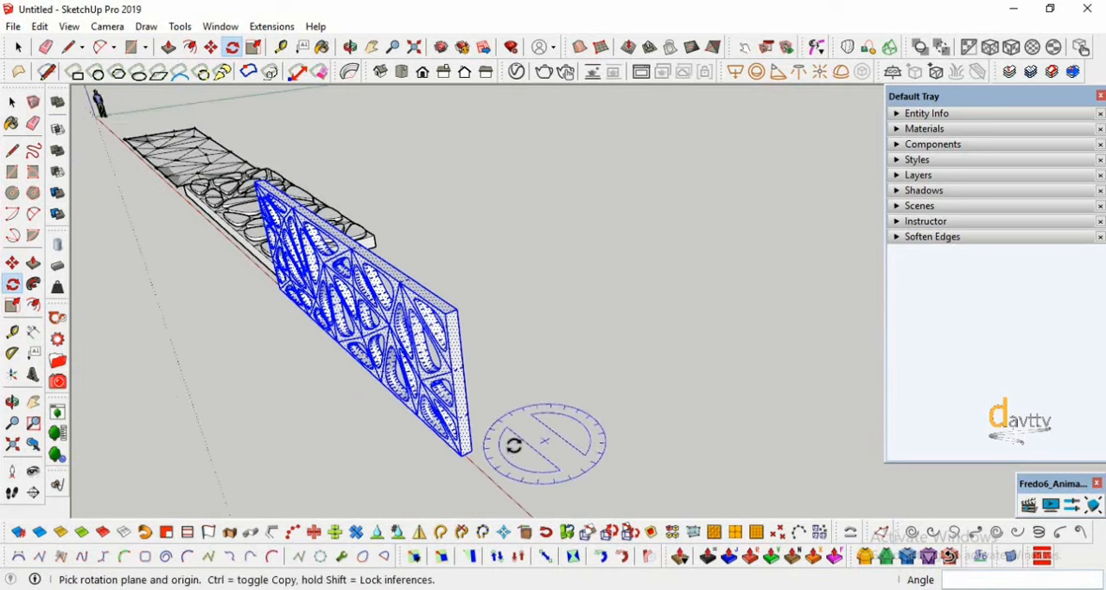
- Move the upright perforated panel along the red axis, farther away from the middle panel
{"action": "left_click", "coordinate": [10, 403]}
{"action": "left_click_drag", "start_coordinate": [329, 346], "coordinate": [311, 453]}
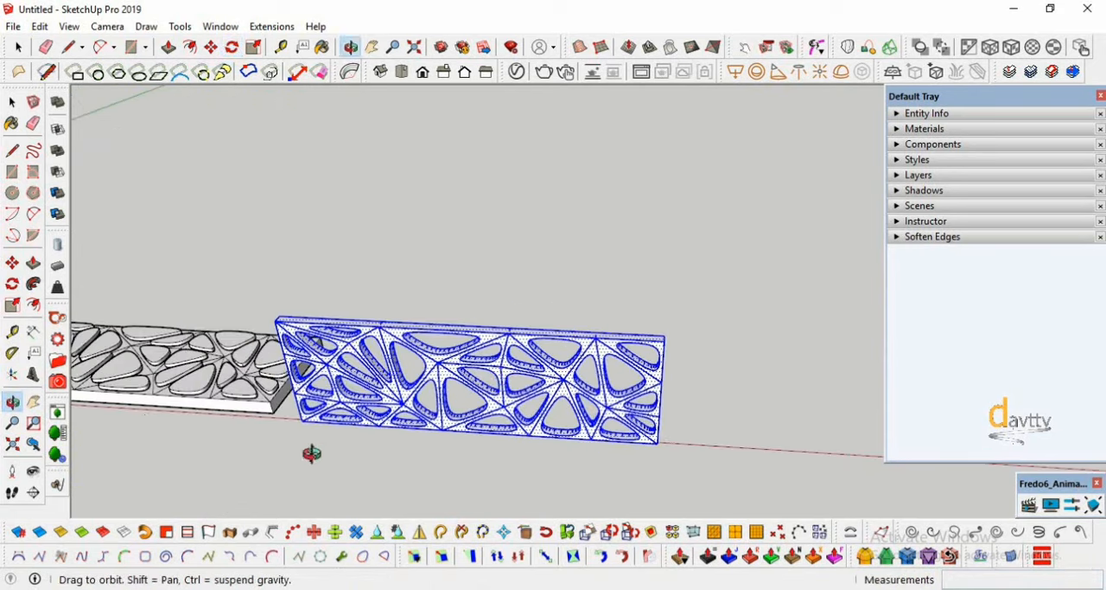
{"action": "left_click", "coordinate": [12, 264]}
{"action": "scroll", "coordinate": [290, 457], "scroll_direction": "up", "scroll_amount": 2}
{"action": "left_click", "coordinate": [301, 419]}
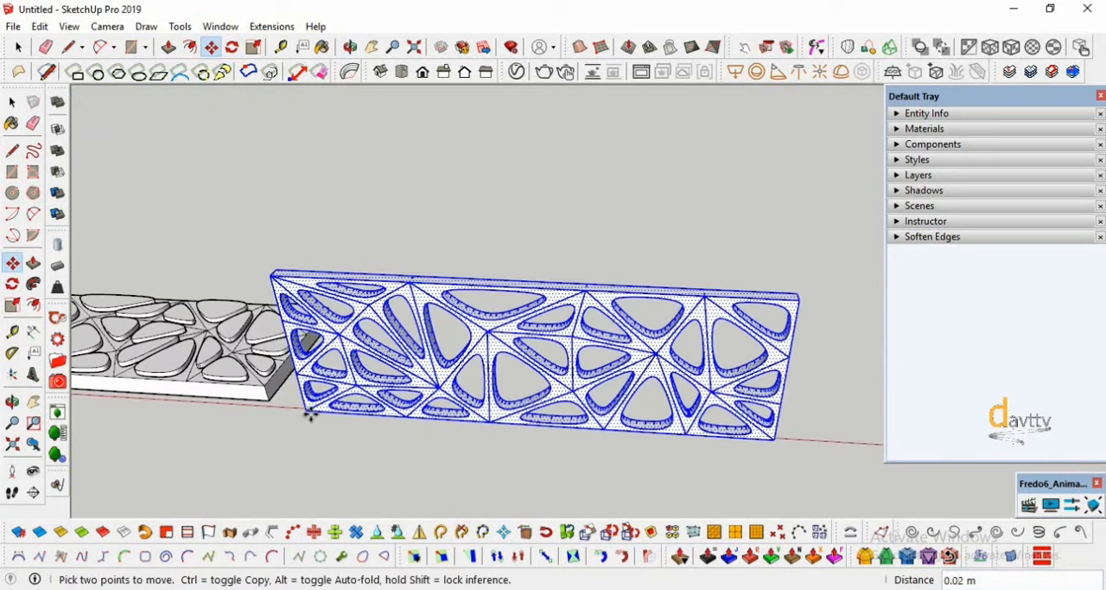
{"action": "left_click", "coordinate": [414, 416]}
{"action": "scroll", "coordinate": [260, 439], "scroll_direction": "down", "scroll_amount": 2}
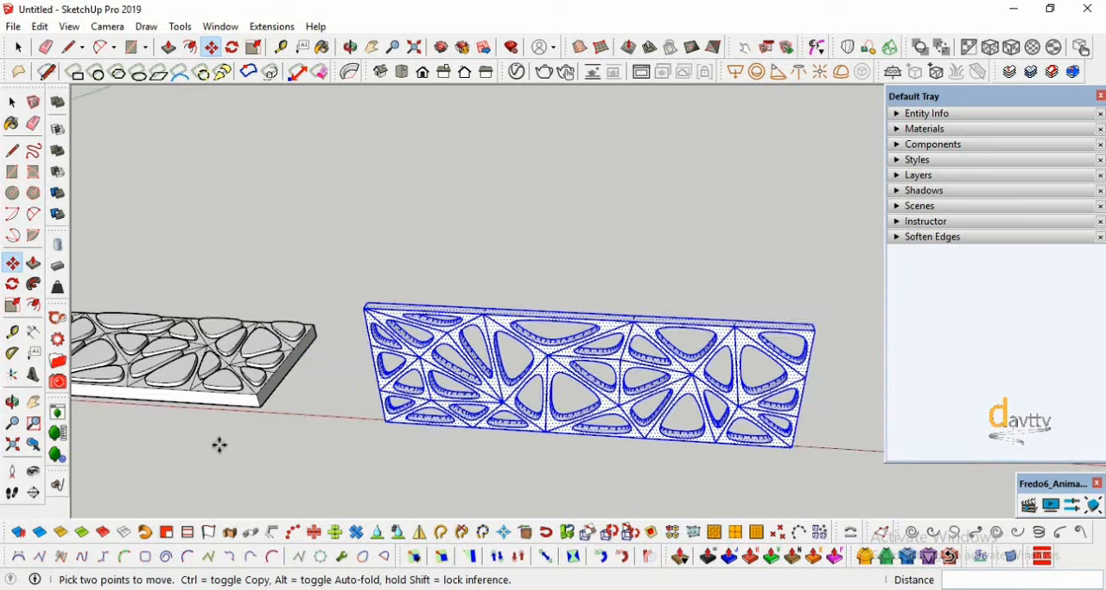
- Scale the upright panel's height by 1.5 along the blue axis and clear the selection
{"action": "left_click", "coordinate": [12, 305]}
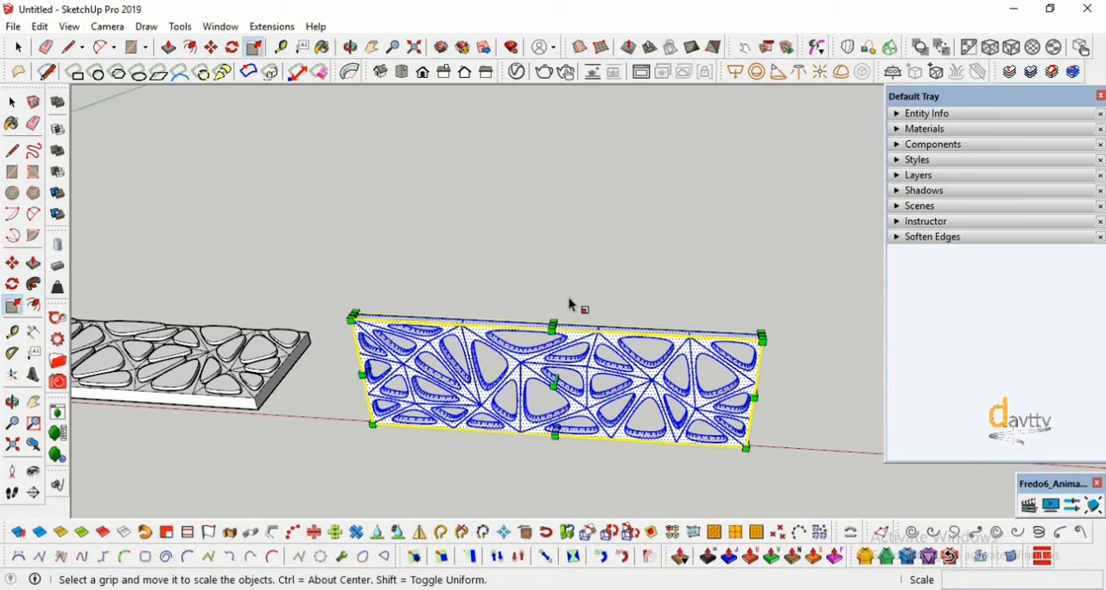
{"action": "left_click_drag", "start_coordinate": [556, 315], "coordinate": [550, 238]}
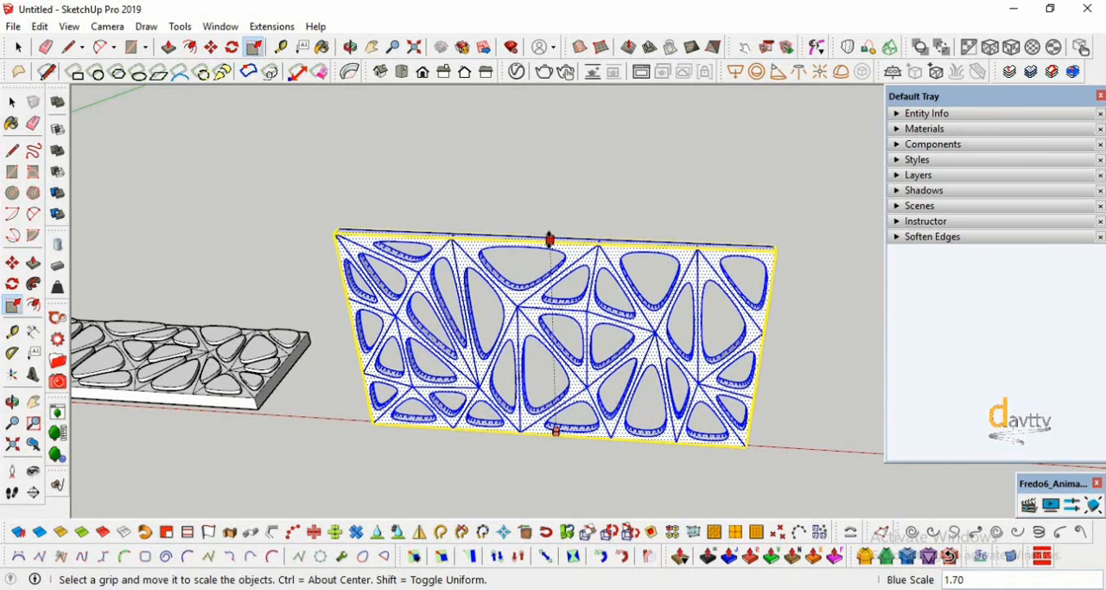
{"action": "key", "text": "Return"}
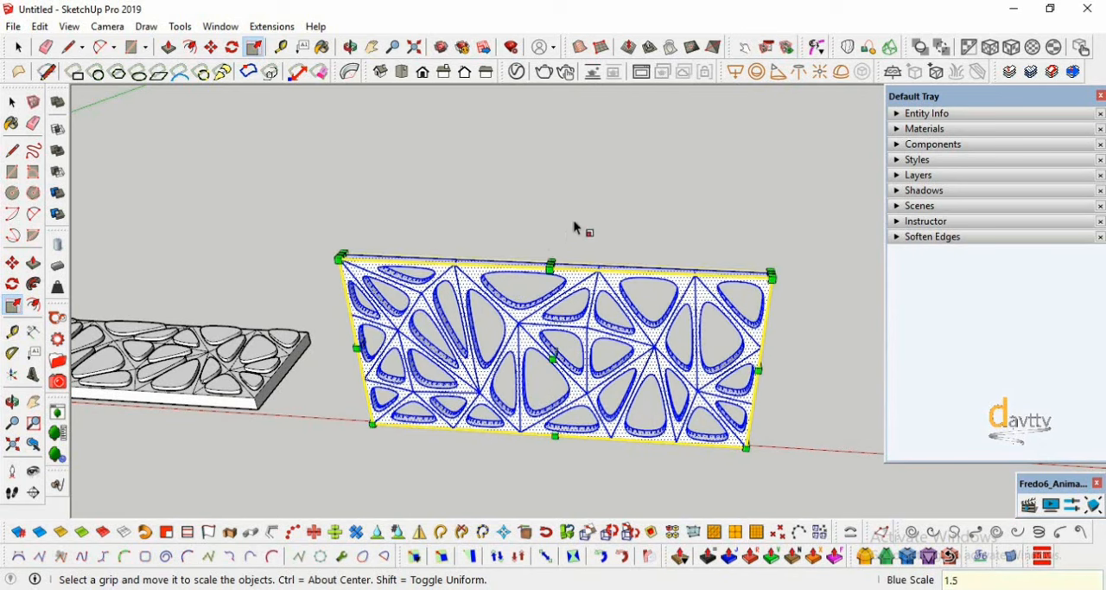
{"action": "left_click", "coordinate": [12, 402]}
{"action": "left_click_drag", "start_coordinate": [395, 451], "coordinate": [215, 277]}
{"action": "left_click", "coordinate": [12, 102]}
{"action": "left_click", "coordinate": [251, 225]}
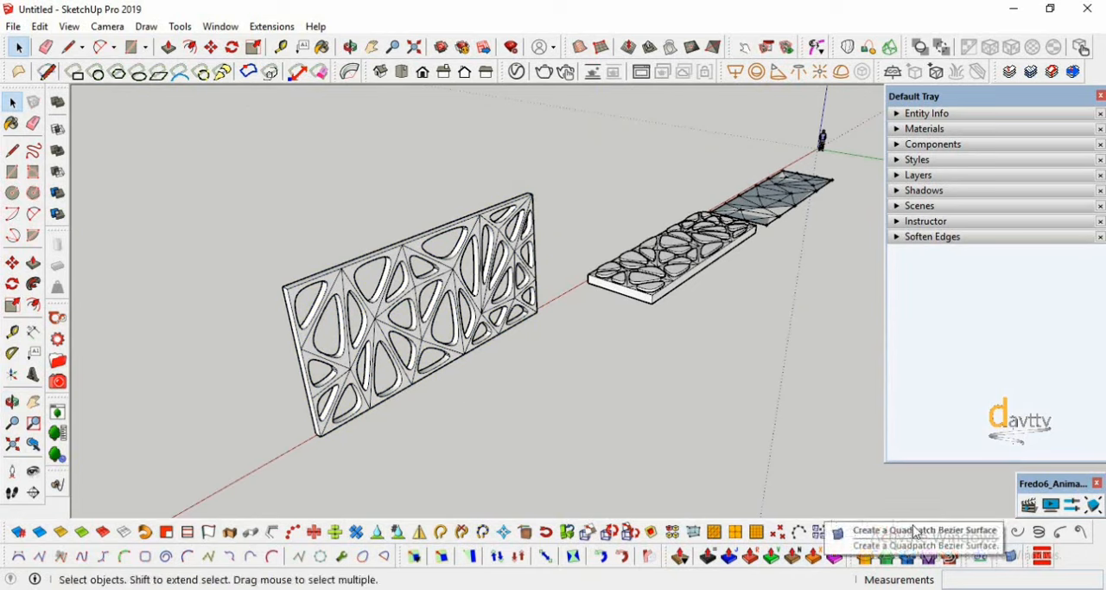
- Select all the geometry of the upright perforated panel and make it a group
{"action": "triple_click", "coordinate": [310, 340]}
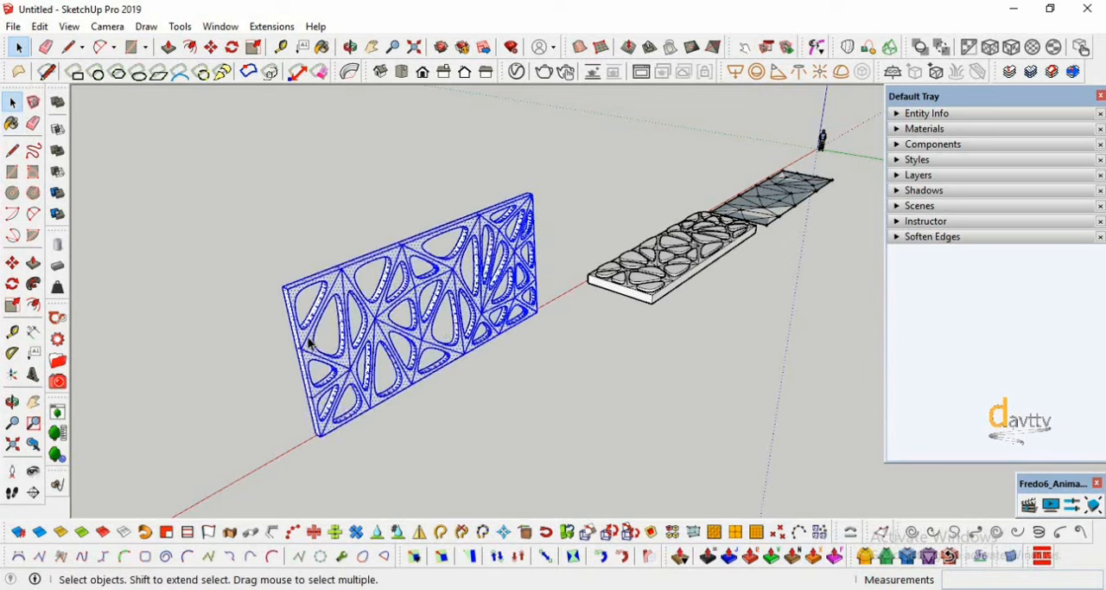
{"action": "right_click", "coordinate": [307, 339]}
{"action": "left_click", "coordinate": [367, 258]}
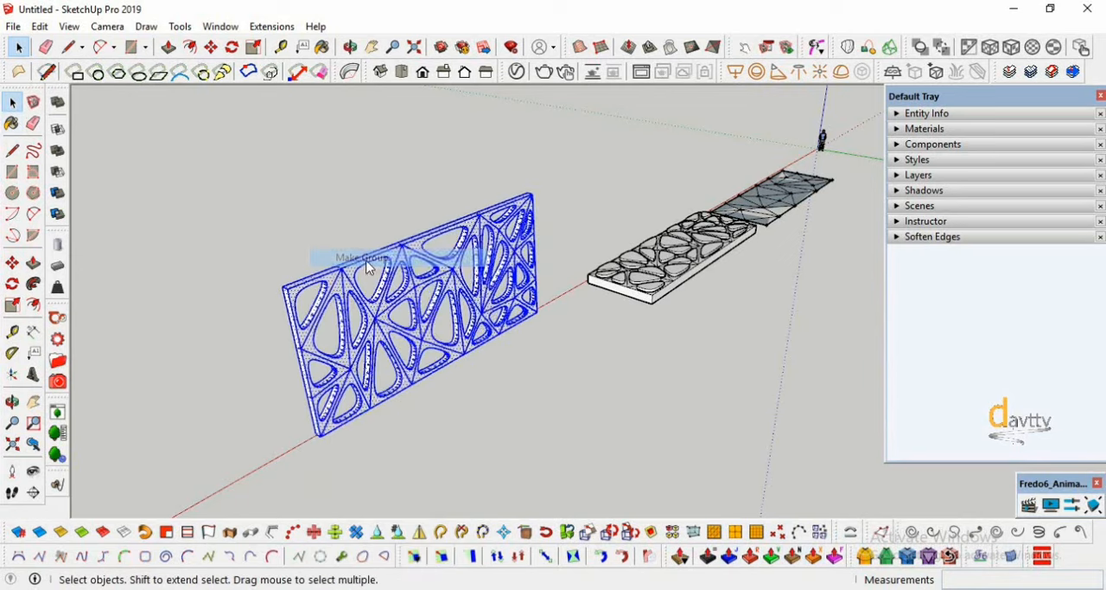
- Create a Quadpatch Bezier Surface over the end section of the upright panel, snapping its corners to the panel's edges
{"action": "left_click", "coordinate": [1011, 557]}
{"action": "scroll", "coordinate": [532, 192], "scroll_direction": "up", "scroll_amount": 3}
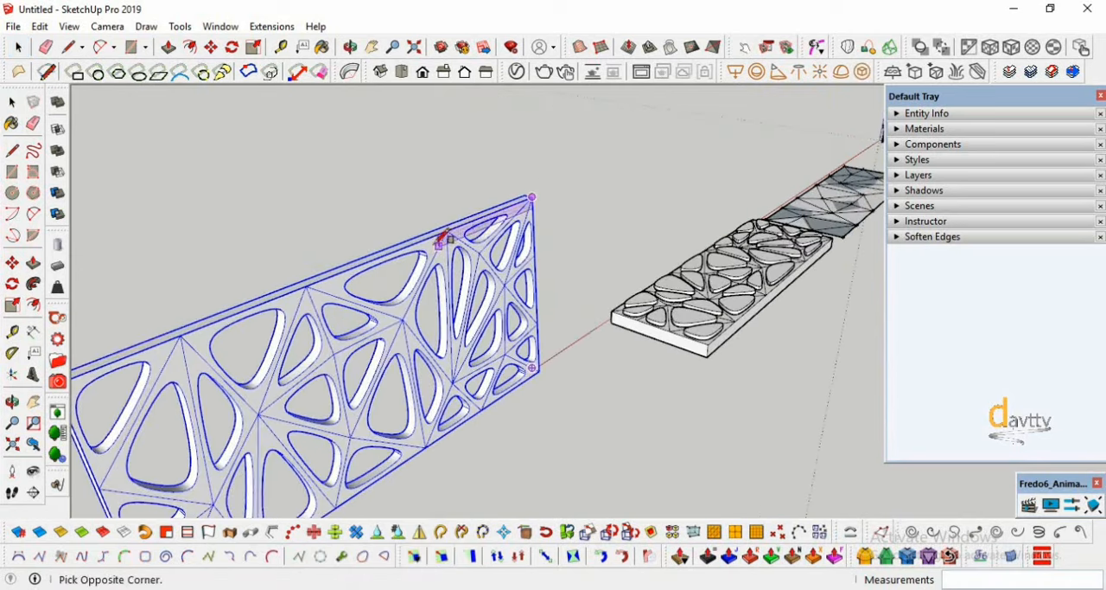
{"action": "left_click", "coordinate": [426, 446]}
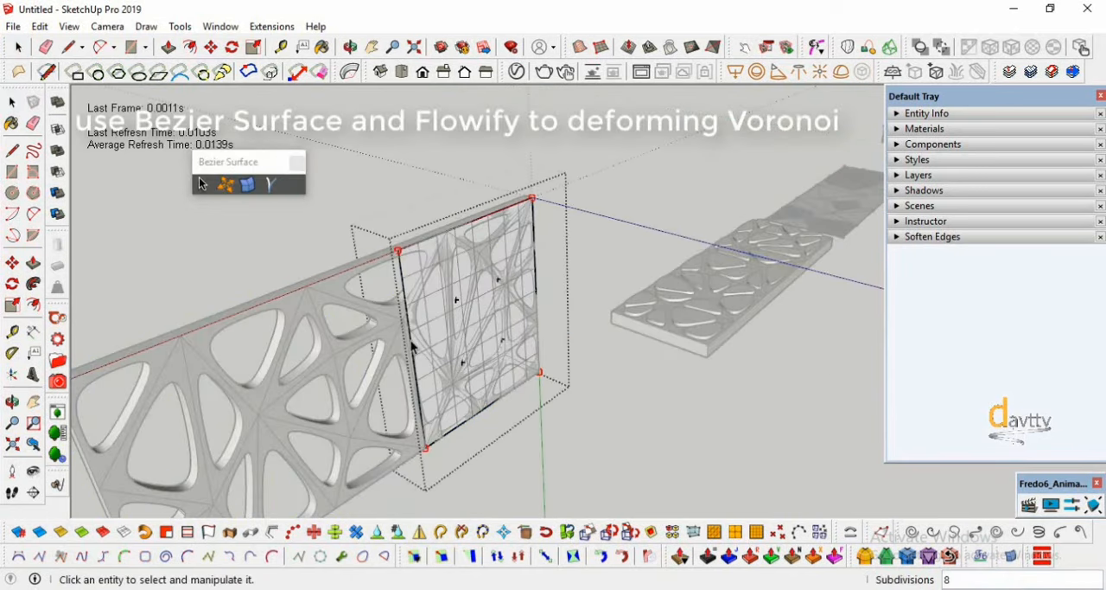
- Extend the Bezier surface with two more quadpatches along the panel's length, then finish editing the surface
{"action": "left_click", "coordinate": [412, 346]}
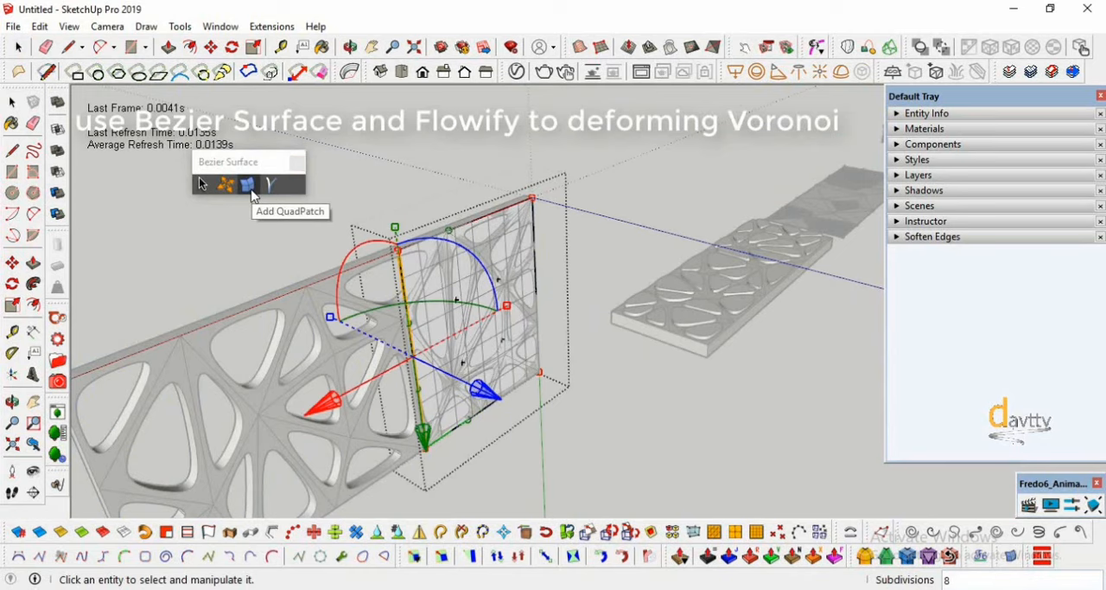
{"action": "left_click", "coordinate": [251, 189]}
{"action": "scroll", "coordinate": [385, 215], "scroll_direction": "down", "scroll_amount": 2}
{"action": "left_click", "coordinate": [285, 360]}
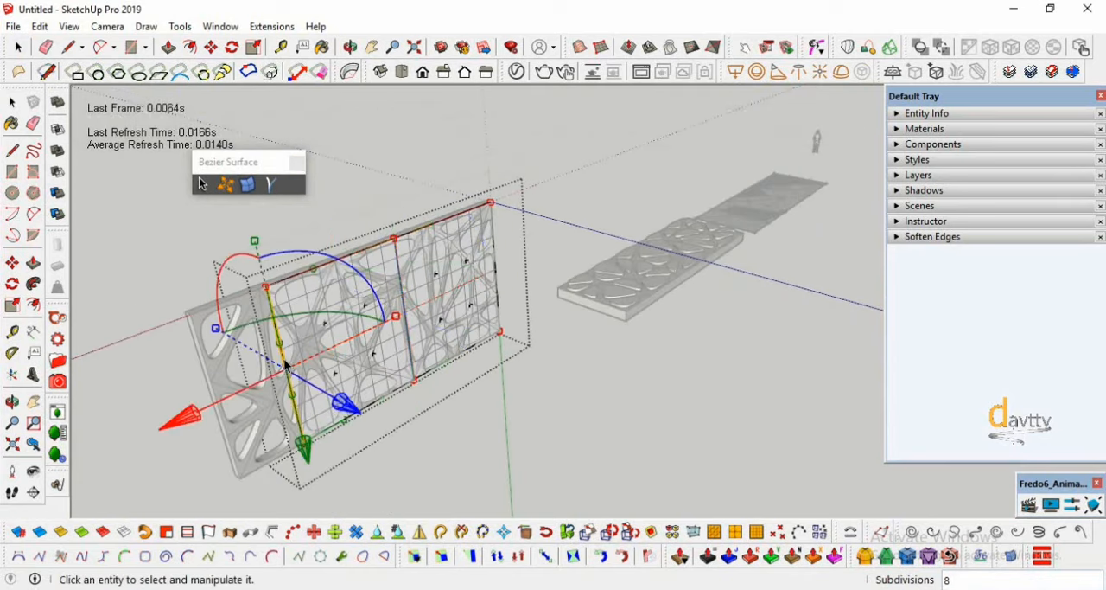
{"action": "left_click", "coordinate": [249, 187]}
{"action": "scroll", "coordinate": [507, 376], "scroll_direction": "down", "scroll_amount": 2}
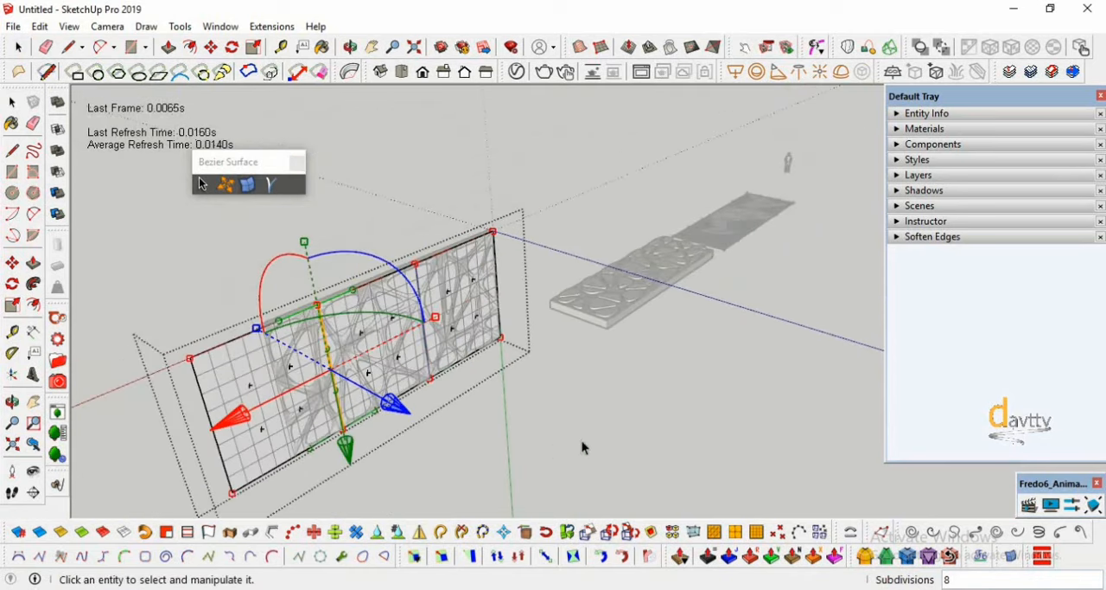
{"action": "left_click", "coordinate": [582, 442]}
{"action": "scroll", "coordinate": [252, 450], "scroll_direction": "up", "scroll_amount": 1}
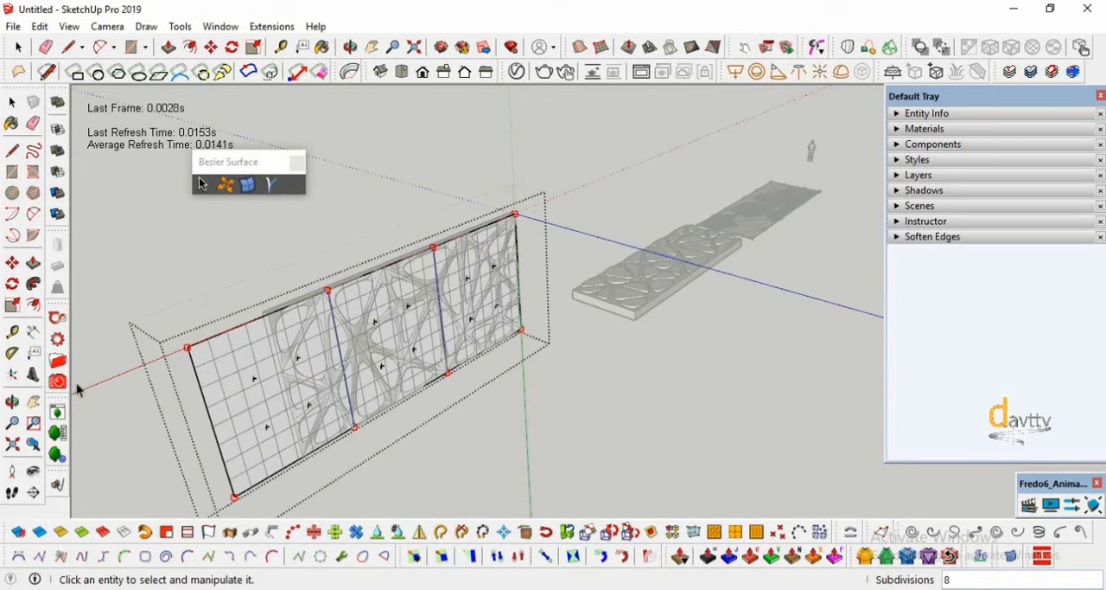
{"action": "left_click", "coordinate": [14, 407]}
{"action": "left_click_drag", "start_coordinate": [225, 371], "coordinate": [742, 404]}
{"action": "left_click", "coordinate": [11, 102]}
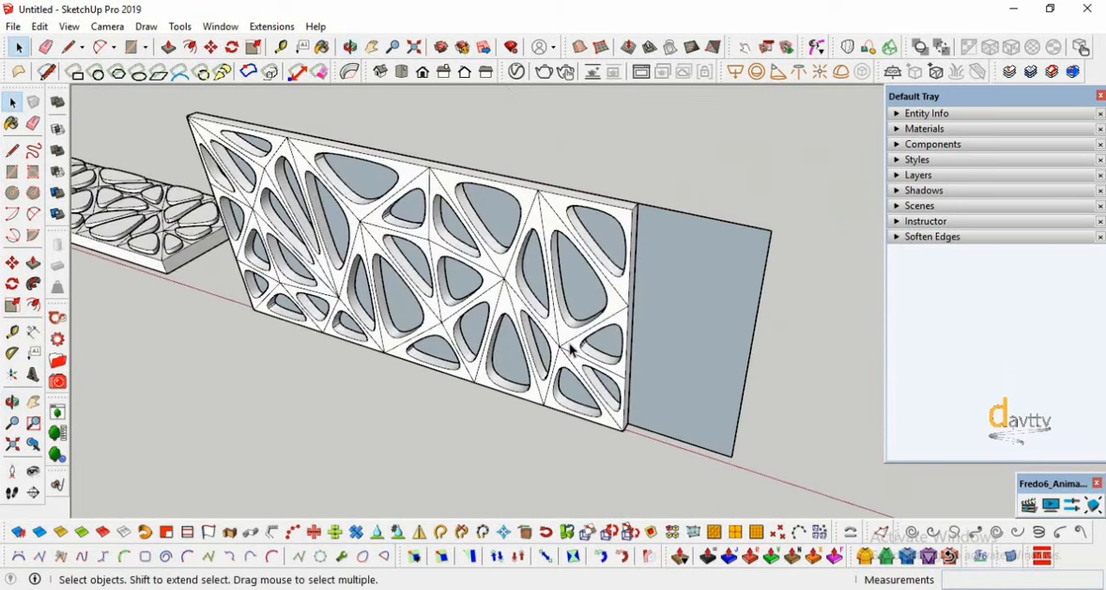
- Scale the perforated panel lengthwise until its end meets the end of the flat Bezier surface
{"action": "left_click", "coordinate": [572, 346]}
{"action": "left_click", "coordinate": [12, 305]}
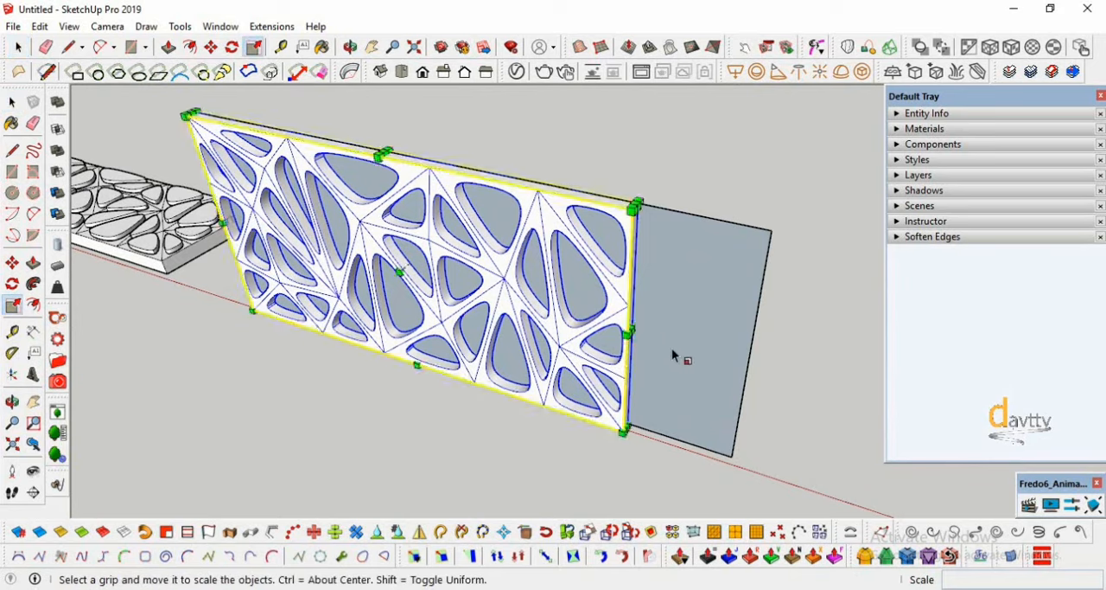
{"action": "scroll", "coordinate": [673, 347], "scroll_direction": "up", "scroll_amount": 4}
{"action": "left_click_drag", "start_coordinate": [609, 325], "coordinate": [843, 151]}
{"action": "scroll", "coordinate": [605, 447], "scroll_direction": "down", "scroll_amount": 3}
{"action": "middle_click_drag", "start_coordinate": [588, 425], "coordinate": [322, 442]}
- Copy the flat Bezier surface about 9.90 m away from the perforated panel, leaving the original against the panel's back
{"action": "left_click", "coordinate": [12, 102]}
{"action": "middle_click_drag", "start_coordinate": [198, 289], "coordinate": [273, 313]}
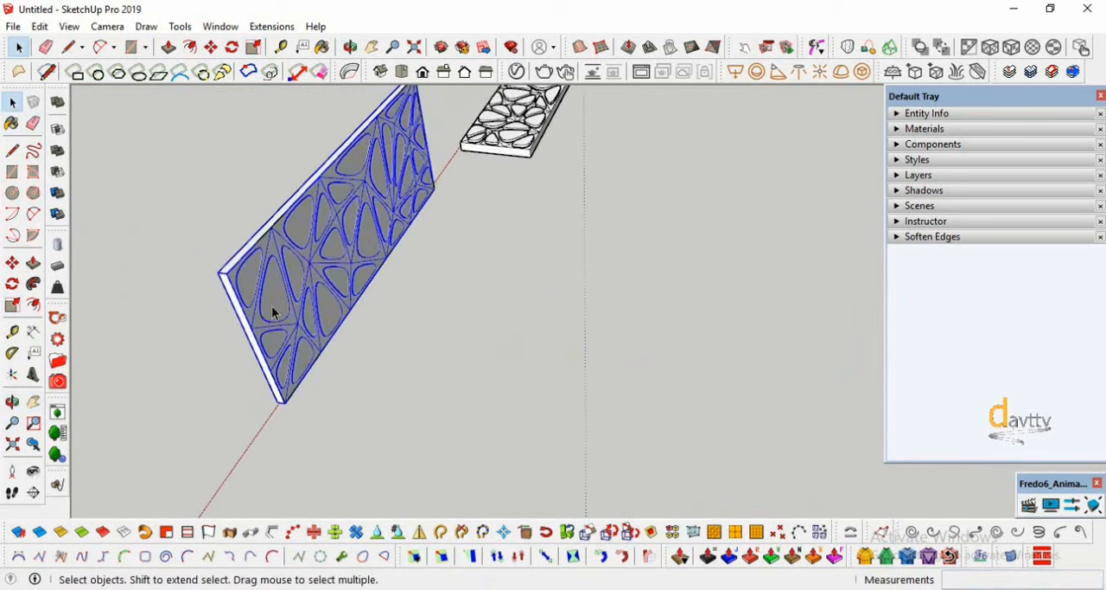
{"action": "left_click", "coordinate": [13, 263]}
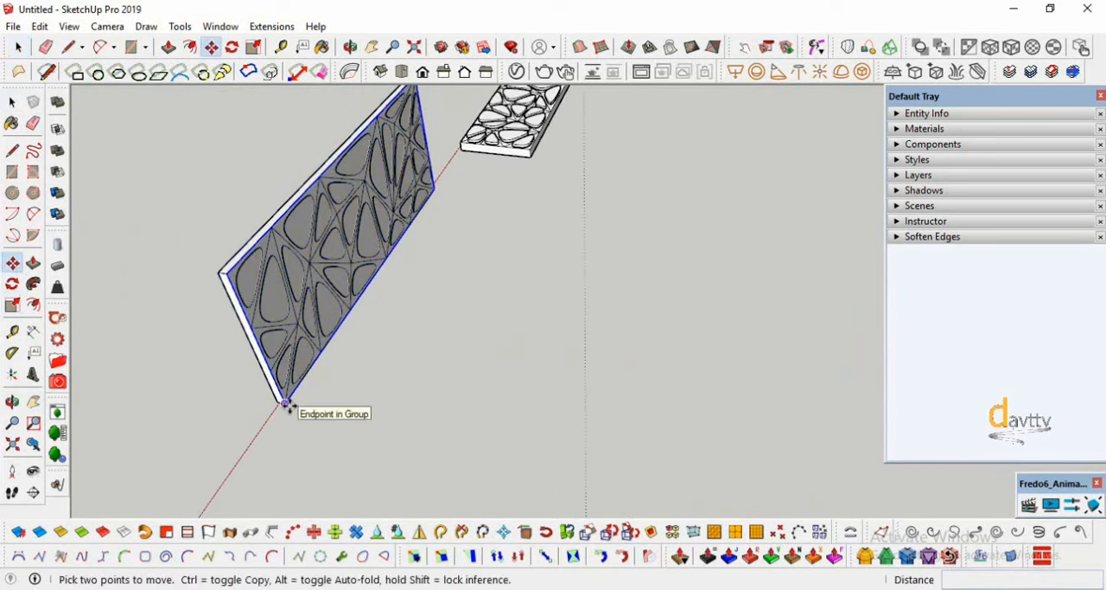
{"action": "key", "text": "ctrl"}
{"action": "left_click", "coordinate": [285, 403]}
{"action": "left_click", "coordinate": [551, 449]}
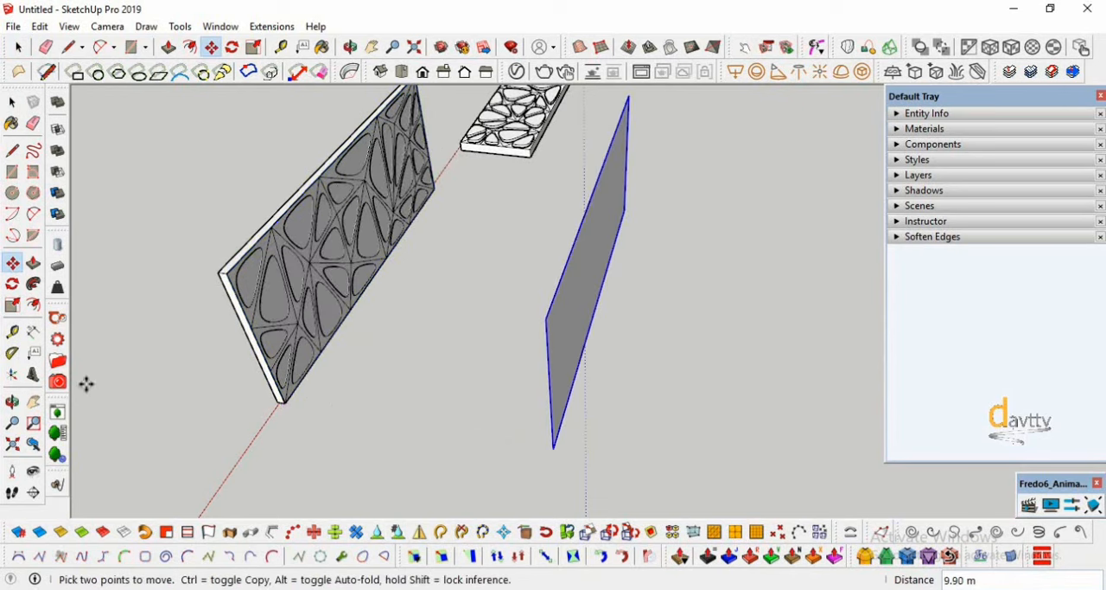
- Open the copied Bezier surface for editing and pull its first interior edge toward the perforated panel
{"action": "left_click", "coordinate": [22, 403]}
{"action": "left_click_drag", "start_coordinate": [484, 406], "coordinate": [243, 395]}
{"action": "left_click", "coordinate": [13, 102]}
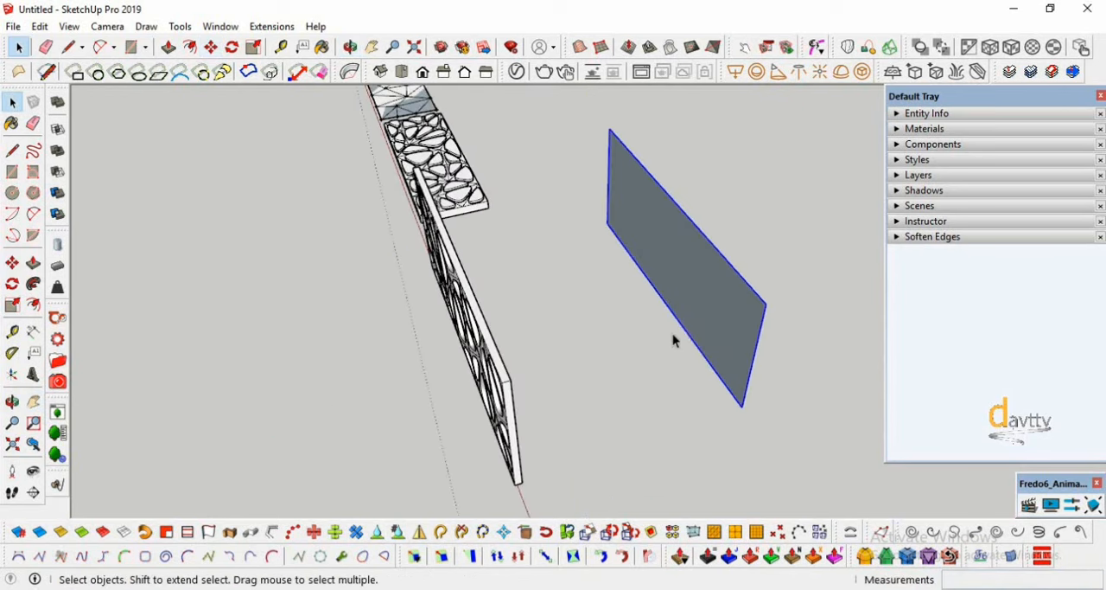
{"action": "double_click", "coordinate": [706, 326]}
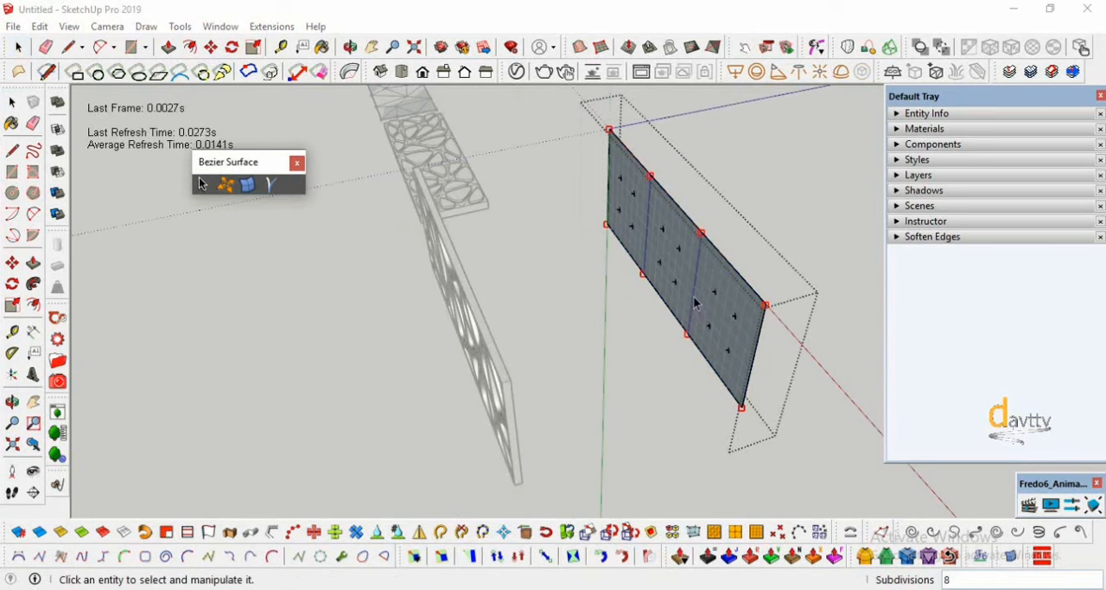
{"action": "left_click", "coordinate": [646, 271]}
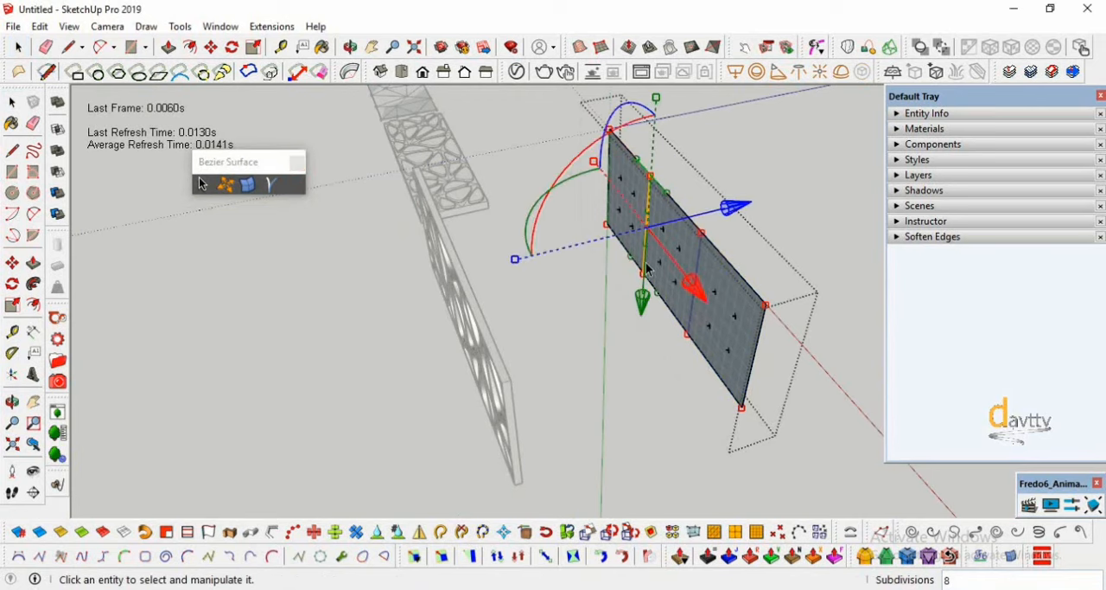
{"action": "scroll", "coordinate": [589, 362], "scroll_direction": "down", "scroll_amount": 1}
{"action": "left_click_drag", "start_coordinate": [723, 236], "coordinate": [668, 251]}
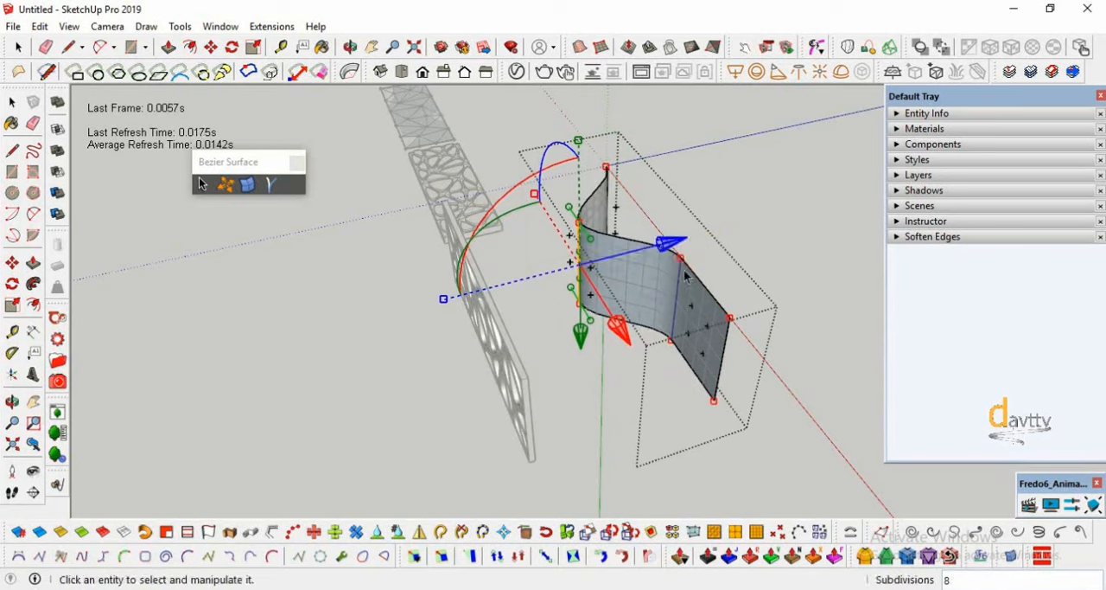
- Raise the upper control point of the copied surface's second interior edge, then rotate that edge to tilt it
{"action": "left_click", "coordinate": [681, 257]}
{"action": "left_click_drag", "start_coordinate": [677, 340], "coordinate": [657, 323]}
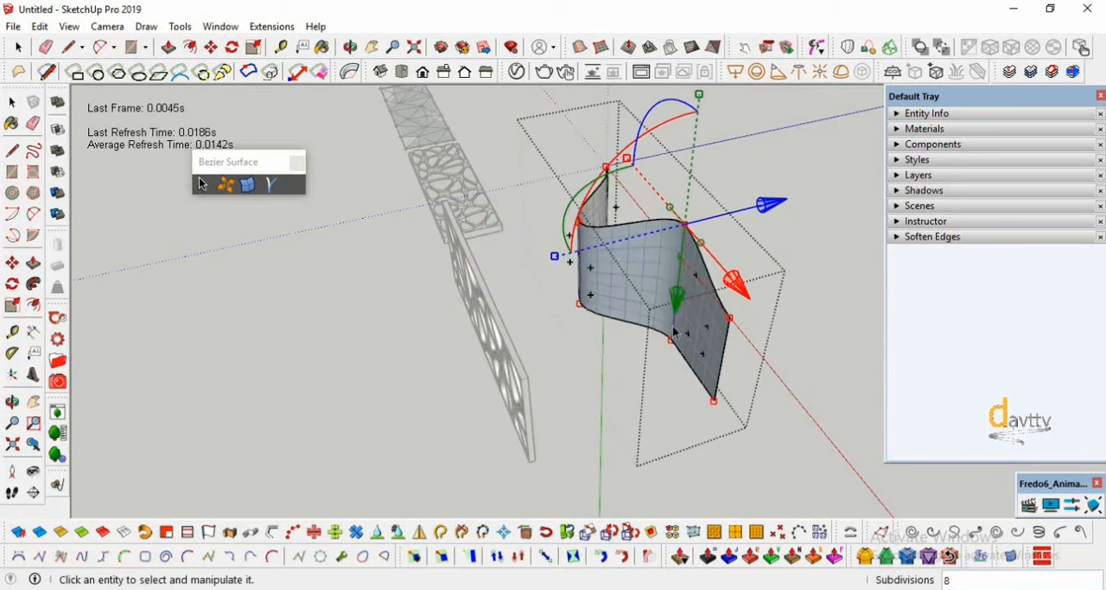
{"action": "left_click", "coordinate": [673, 327]}
{"action": "left_click_drag", "start_coordinate": [571, 288], "coordinate": [570, 303]}
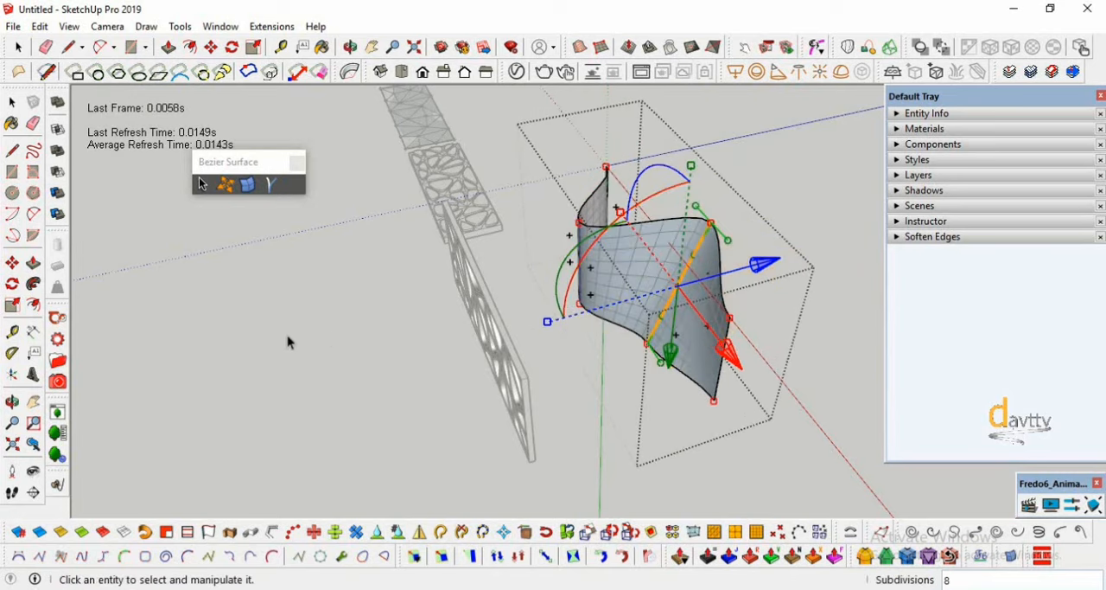
- Tilt the second interior edge further and raise its lower control point
{"action": "left_click", "coordinate": [12, 403]}
{"action": "left_click_drag", "start_coordinate": [484, 328], "coordinate": [707, 319]}
{"action": "left_click_drag", "start_coordinate": [423, 240], "coordinate": [516, 357]}
{"action": "middle_click_drag", "start_coordinate": [515, 357], "coordinate": [599, 466]}
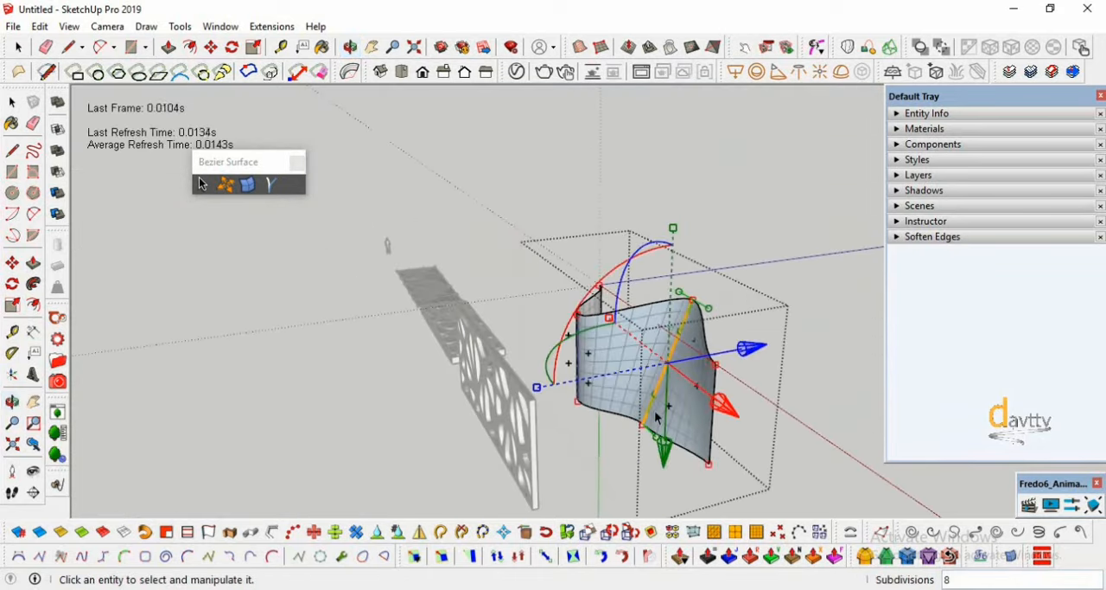
{"action": "left_click_drag", "start_coordinate": [560, 353], "coordinate": [624, 442]}
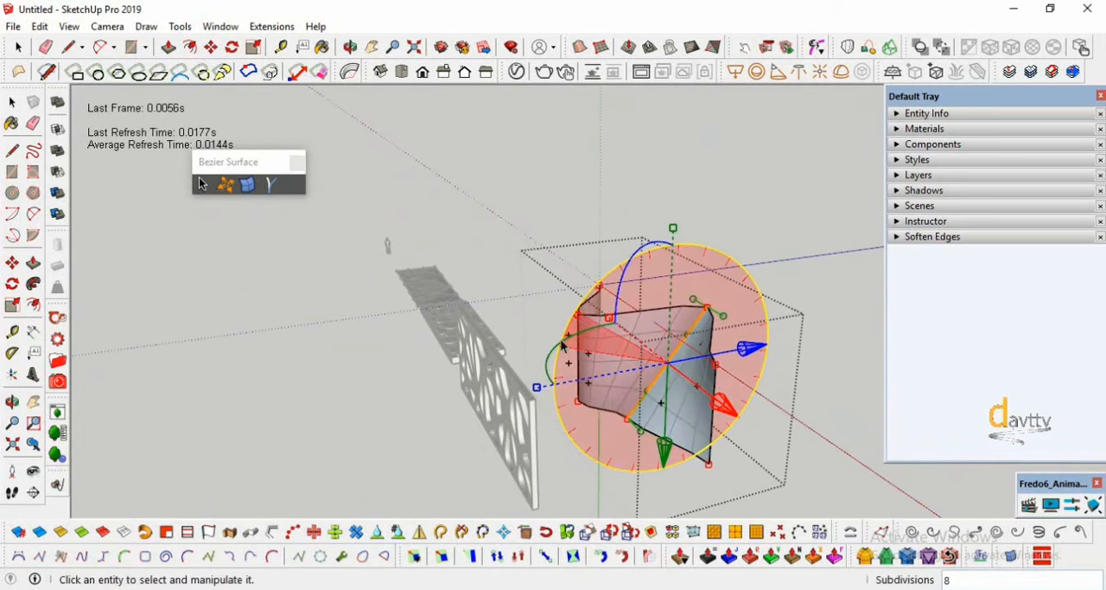
{"action": "left_click", "coordinate": [627, 421]}
{"action": "left_click_drag", "start_coordinate": [625, 481], "coordinate": [619, 457]}
- Move the surface's end edge outward along its length and pull the second interior edge's lower control point toward the panel
{"action": "left_click", "coordinate": [714, 441]}
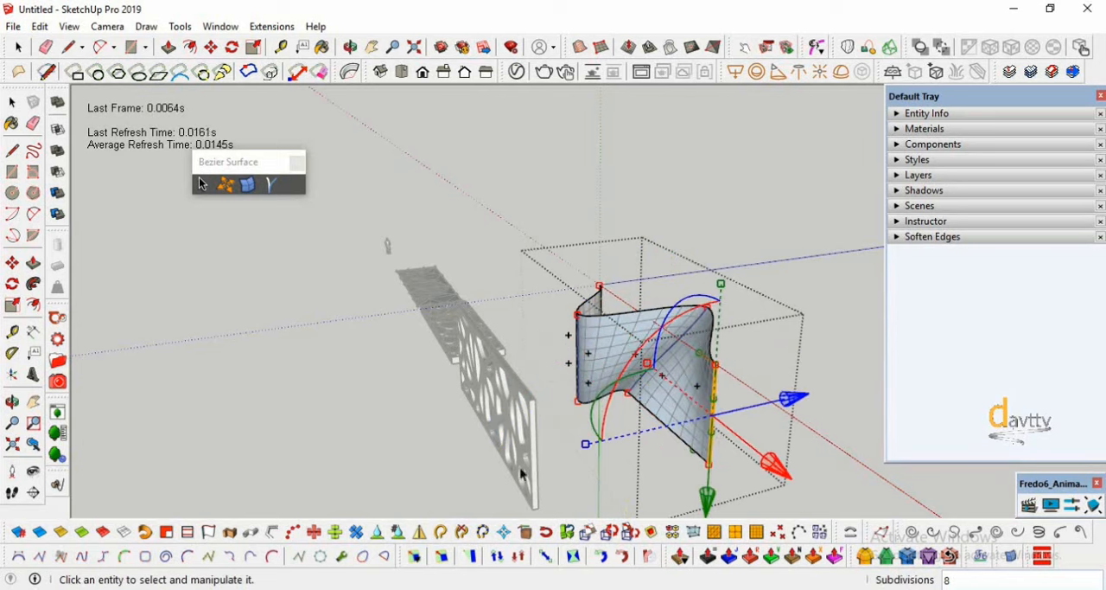
{"action": "scroll", "coordinate": [794, 435], "scroll_direction": "down", "scroll_amount": 1}
{"action": "left_click_drag", "start_coordinate": [788, 459], "coordinate": [824, 481]}
{"action": "left_click", "coordinate": [13, 403]}
{"action": "left_click_drag", "start_coordinate": [561, 389], "coordinate": [606, 366]}
{"action": "middle_click_drag", "start_coordinate": [606, 366], "coordinate": [633, 425]}
{"action": "left_click", "coordinate": [580, 442]}
{"action": "left_click_drag", "start_coordinate": [652, 433], "coordinate": [611, 457]}
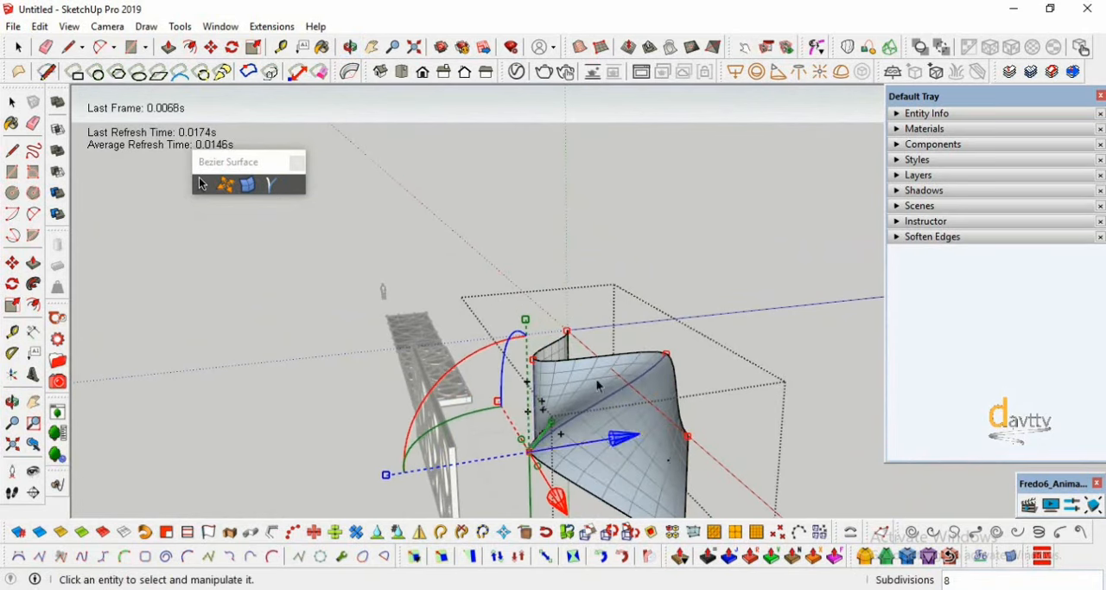
- Lower the upper control point of the second interior edge, then finish editing the curved surface and clear the selection
{"action": "left_click", "coordinate": [660, 371]}
{"action": "left_click", "coordinate": [665, 355]}
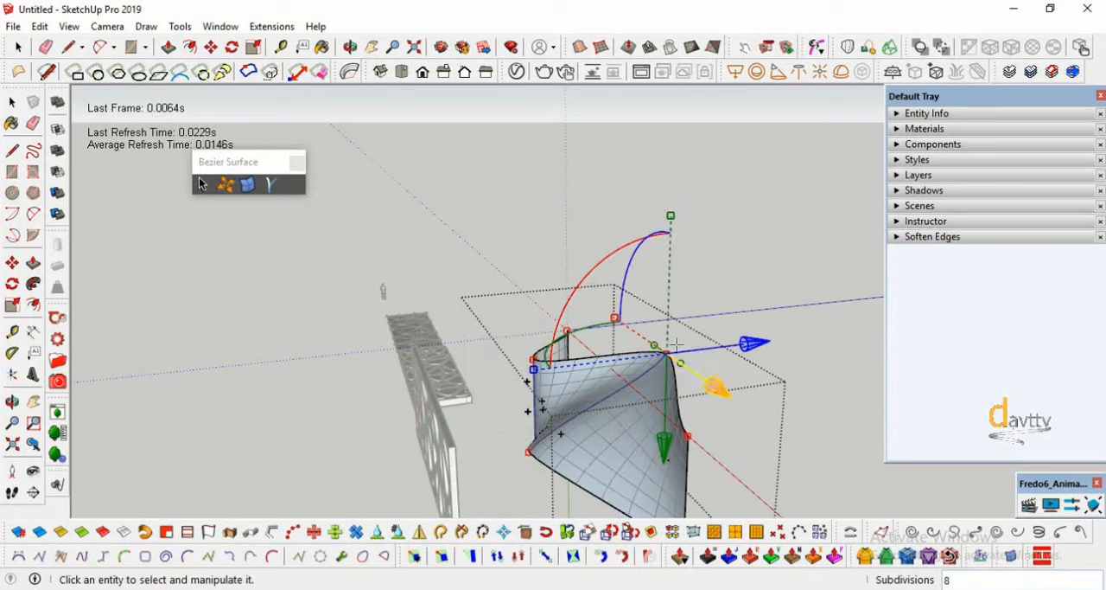
{"action": "left_click_drag", "start_coordinate": [663, 474], "coordinate": [662, 516]}
{"action": "scroll", "coordinate": [566, 385], "scroll_direction": "down", "scroll_amount": 2}
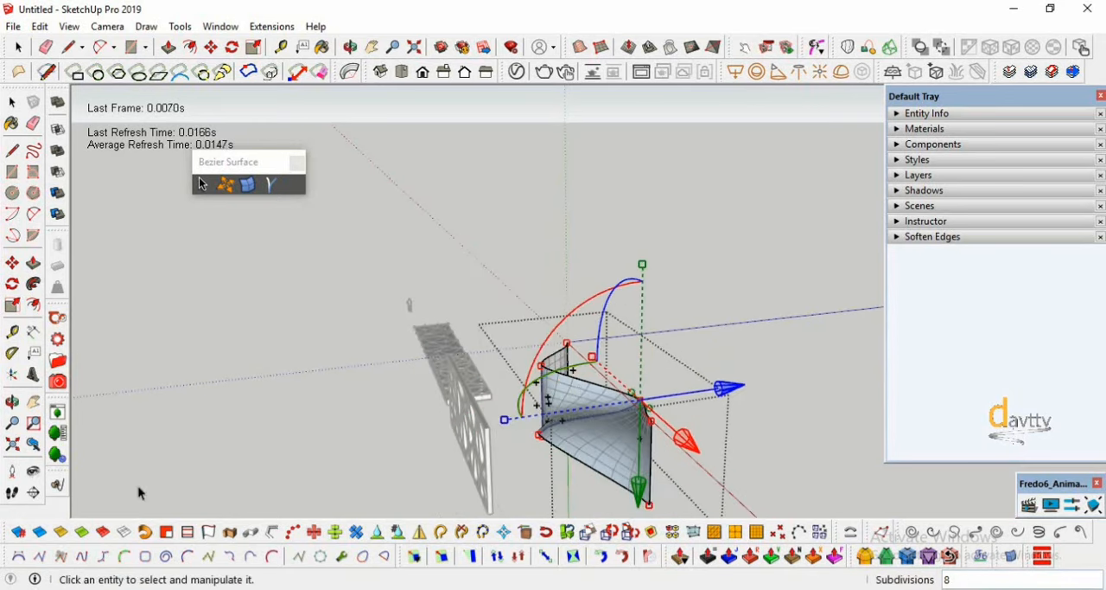
{"action": "left_click", "coordinate": [13, 403]}
{"action": "left_click_drag", "start_coordinate": [553, 406], "coordinate": [567, 361]}
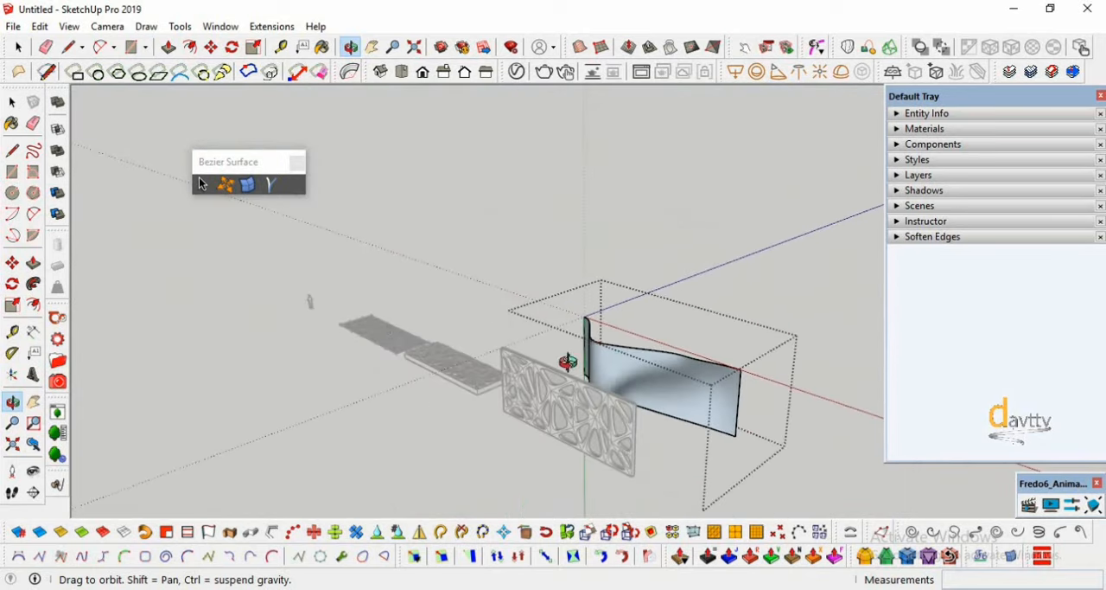
{"action": "left_click", "coordinate": [11, 103]}
{"action": "scroll", "coordinate": [702, 415], "scroll_direction": "up", "scroll_amount": 5}
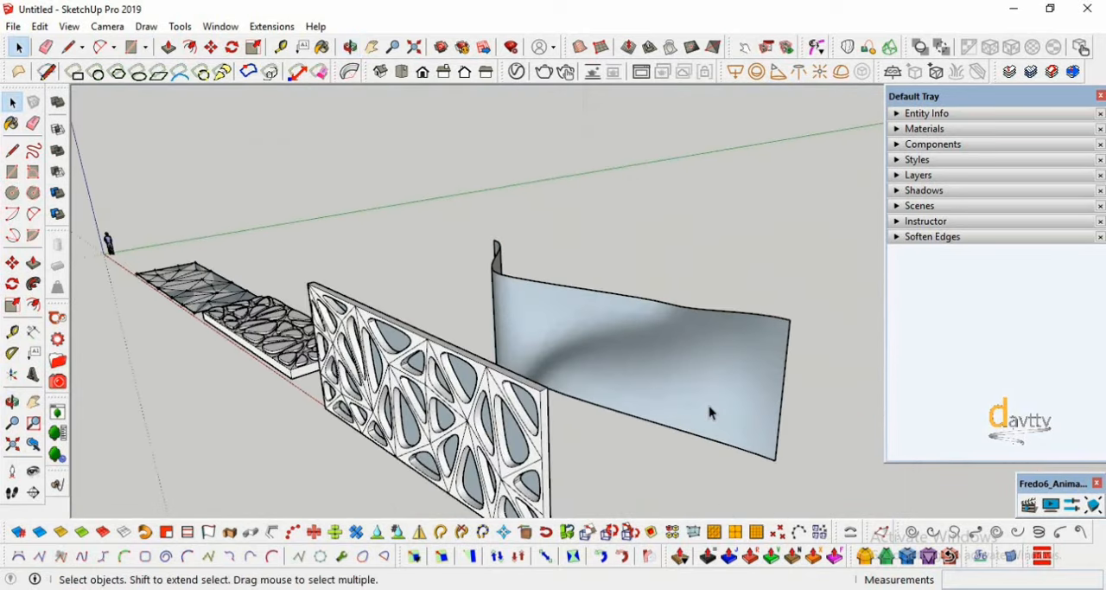
{"action": "left_click", "coordinate": [709, 406]}
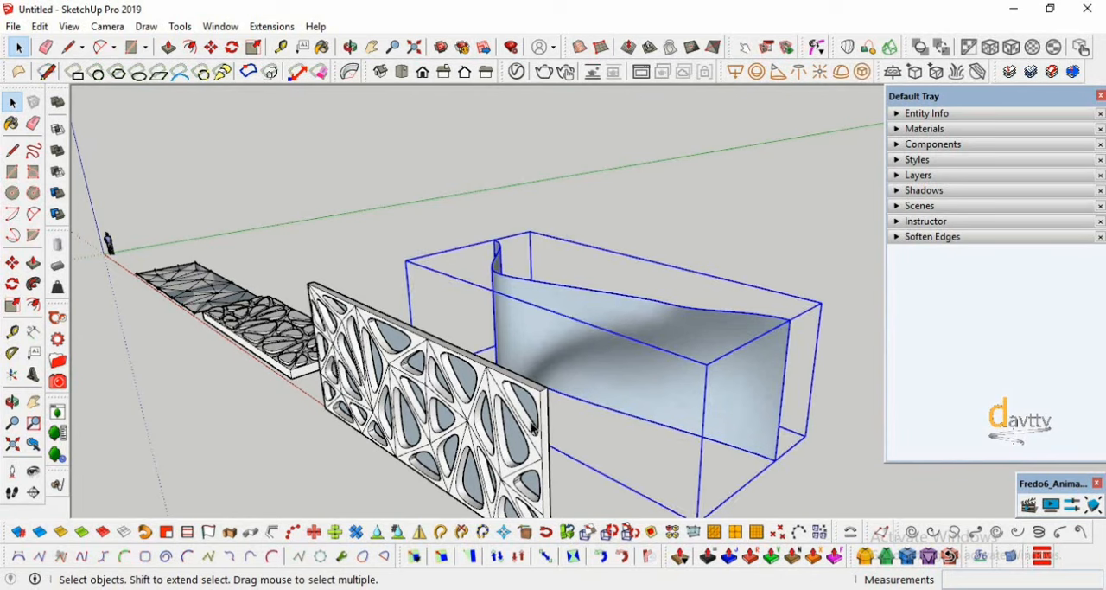
{"action": "left_click", "coordinate": [613, 424]}
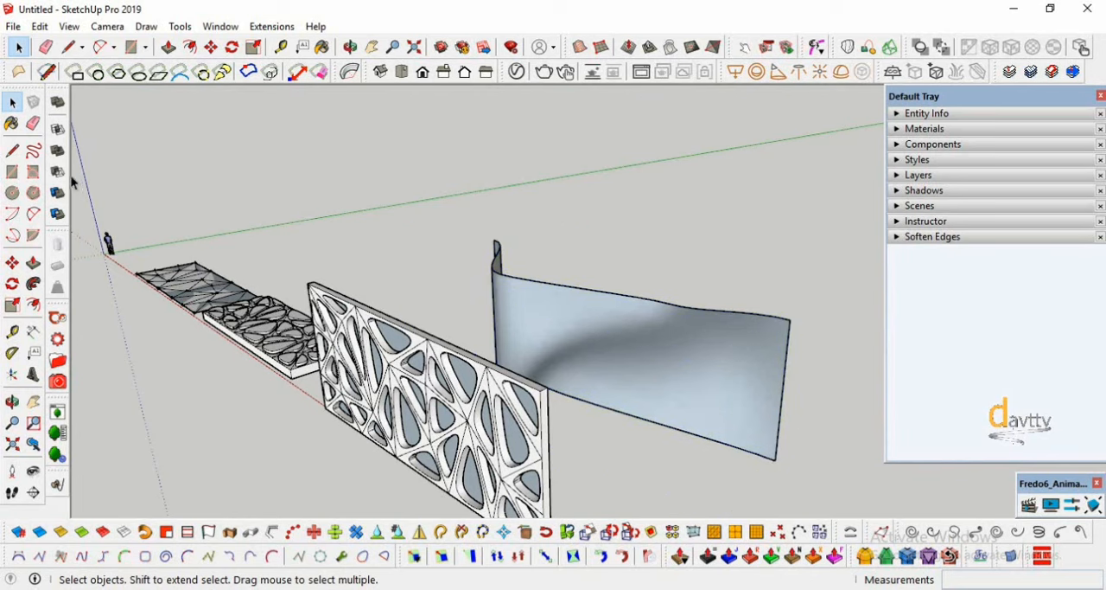
- Draw two lines connecting the upper corners of the flat surface behind the panel to the matching corners of the curved surface
{"action": "left_click", "coordinate": [12, 150]}
{"action": "scroll", "coordinate": [573, 386], "scroll_direction": "up", "scroll_amount": 2}
{"action": "left_click", "coordinate": [516, 392]}
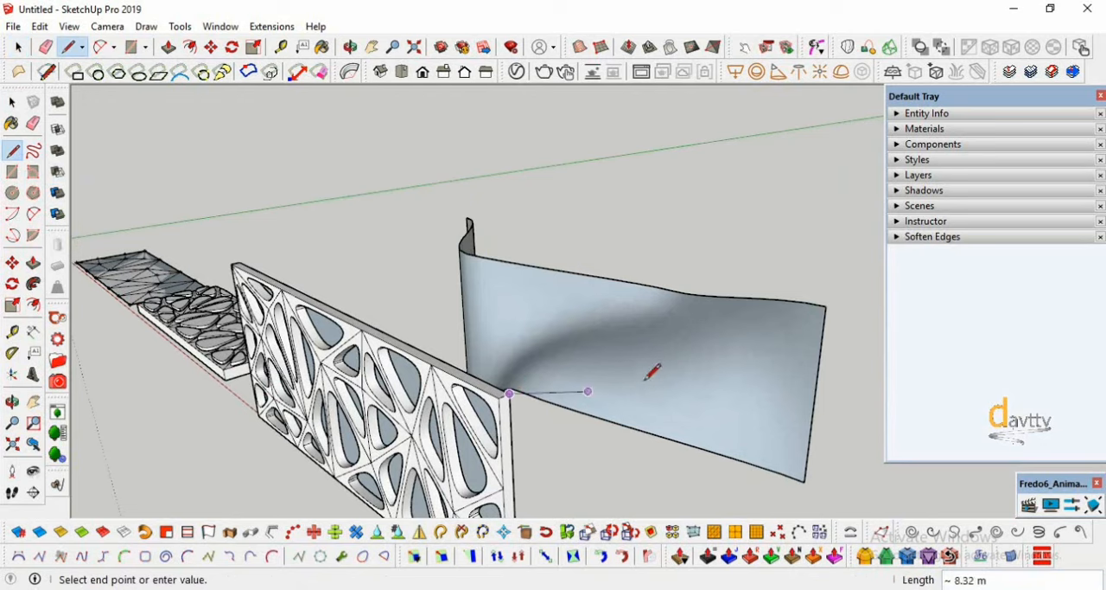
{"action": "left_click", "coordinate": [12, 404]}
{"action": "mouse_move", "coordinate": [450, 410]}
{"action": "left_mouse_down"}
{"action": "mouse_move", "coordinate": [534, 405]}
{"action": "mouse_move", "coordinate": [337, 390]}
{"action": "mouse_move", "coordinate": [622, 381]}
{"action": "mouse_move", "coordinate": [683, 354]}
{"action": "left_mouse_up"}
{"action": "key", "text": "l"}
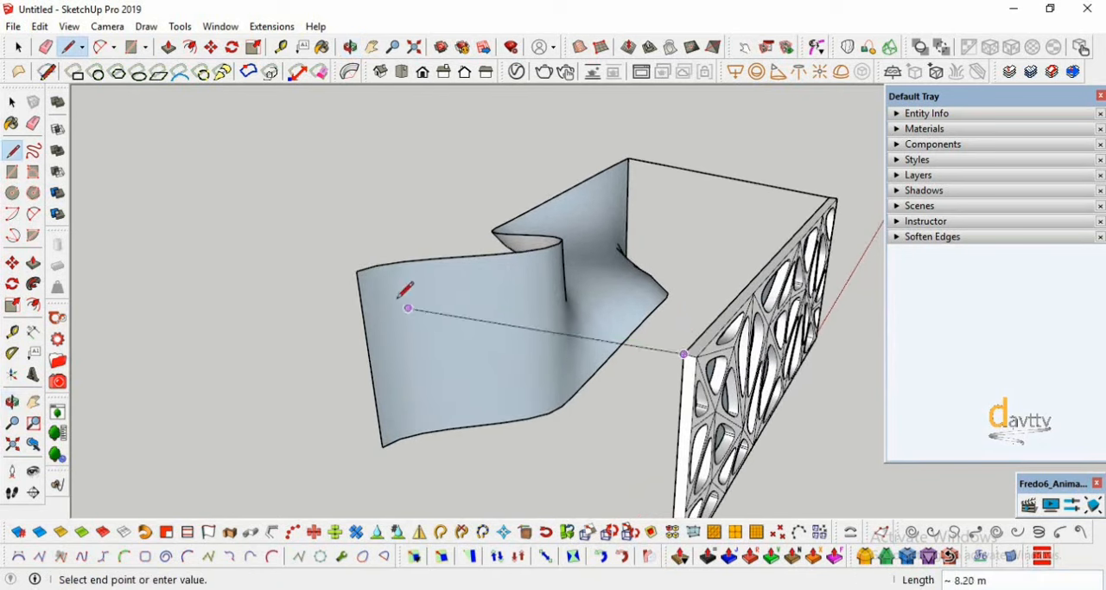
{"action": "left_click", "coordinate": [357, 271]}
{"action": "left_click", "coordinate": [12, 103]}
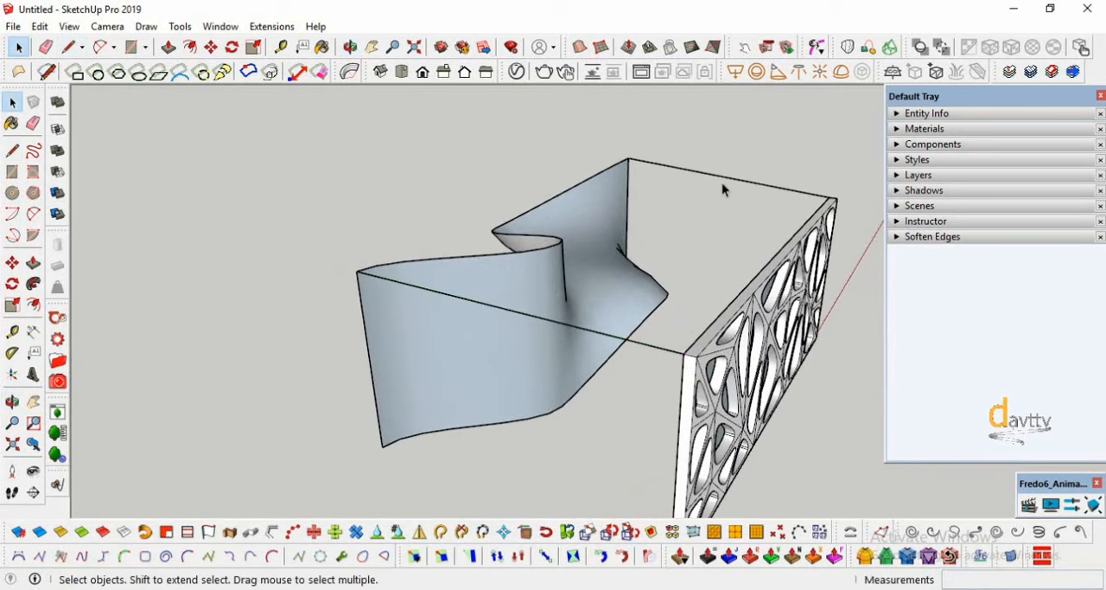
- Group the two connecting lines and clear the selection
{"action": "right_click", "coordinate": [644, 345]}
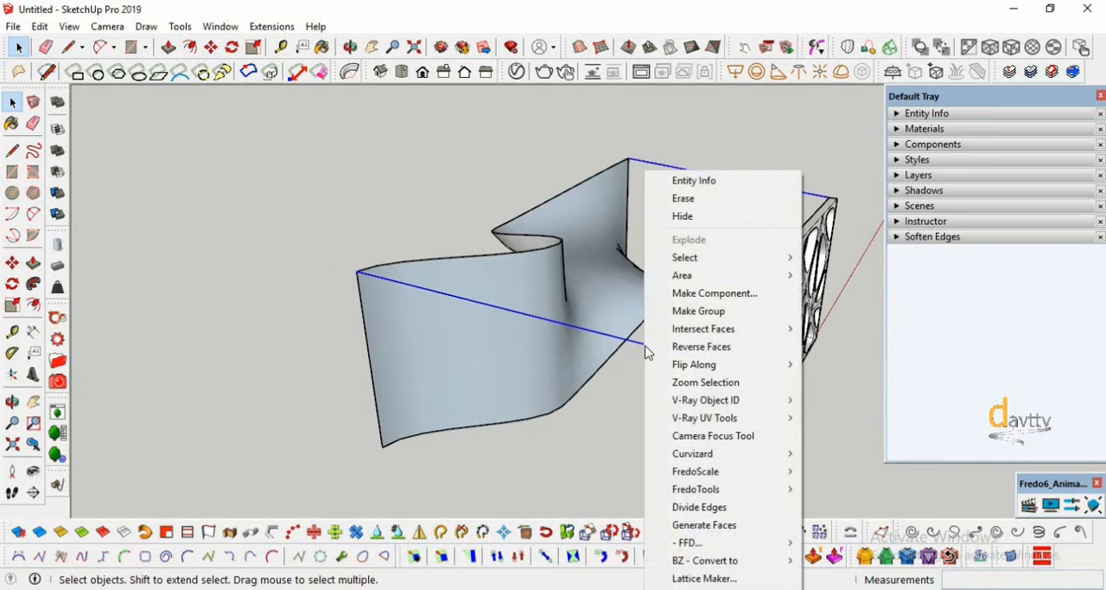
{"action": "left_click", "coordinate": [704, 308]}
{"action": "left_click", "coordinate": [618, 463]}
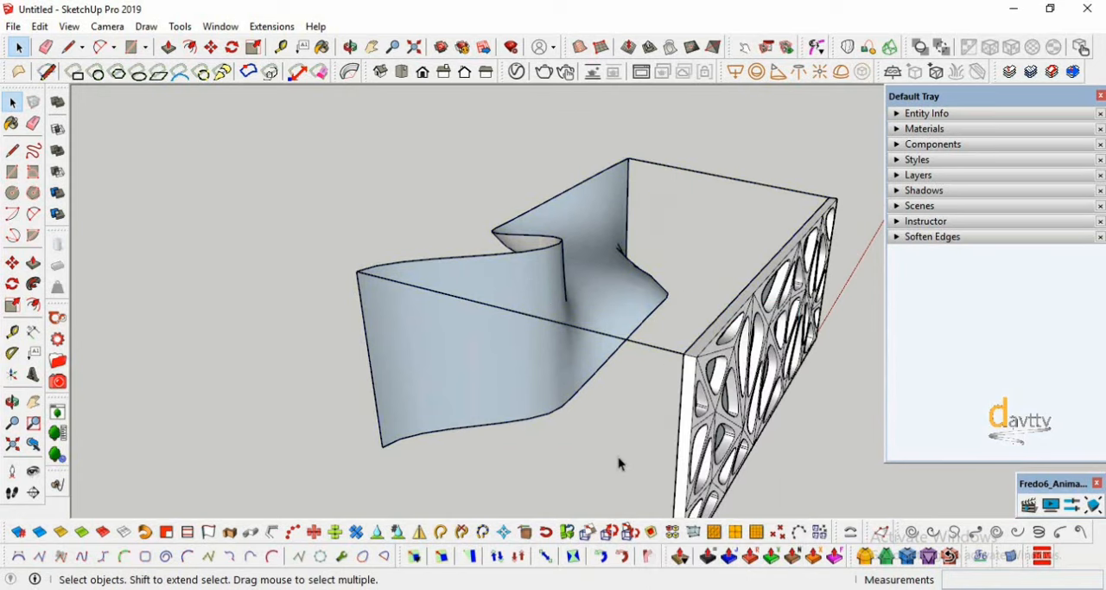
- Group the flat surface behind the panel, the connecting lines and the curved surface together
{"action": "middle_click_drag", "start_coordinate": [359, 396], "coordinate": [655, 421]}
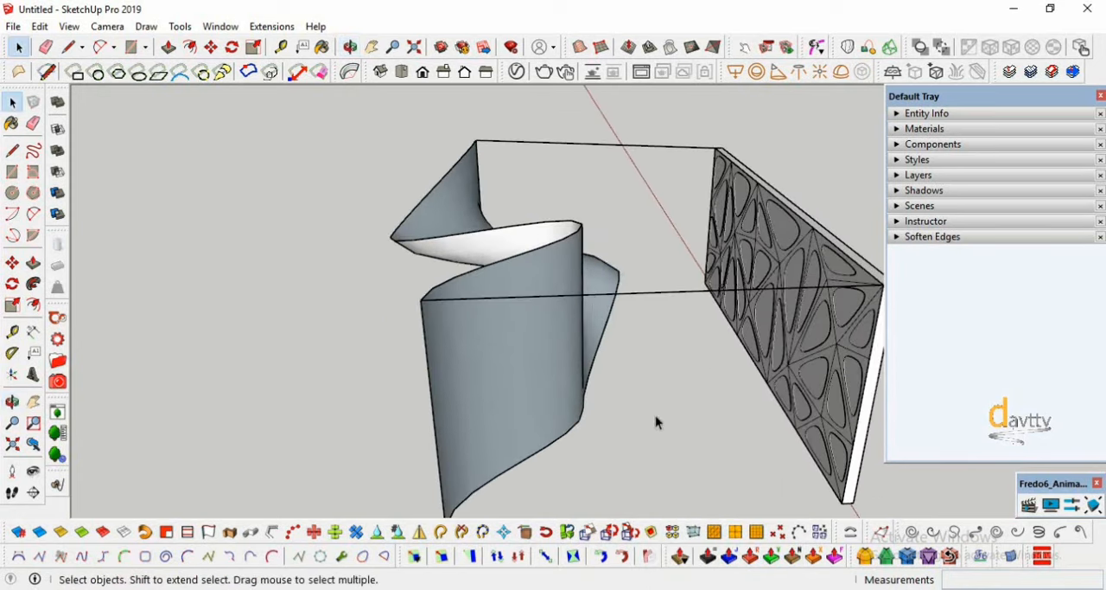
{"action": "left_click", "coordinate": [797, 275]}
{"action": "left_click", "coordinate": [666, 294], "text": "shift"}
{"action": "left_click", "coordinate": [544, 381], "text": "shift"}
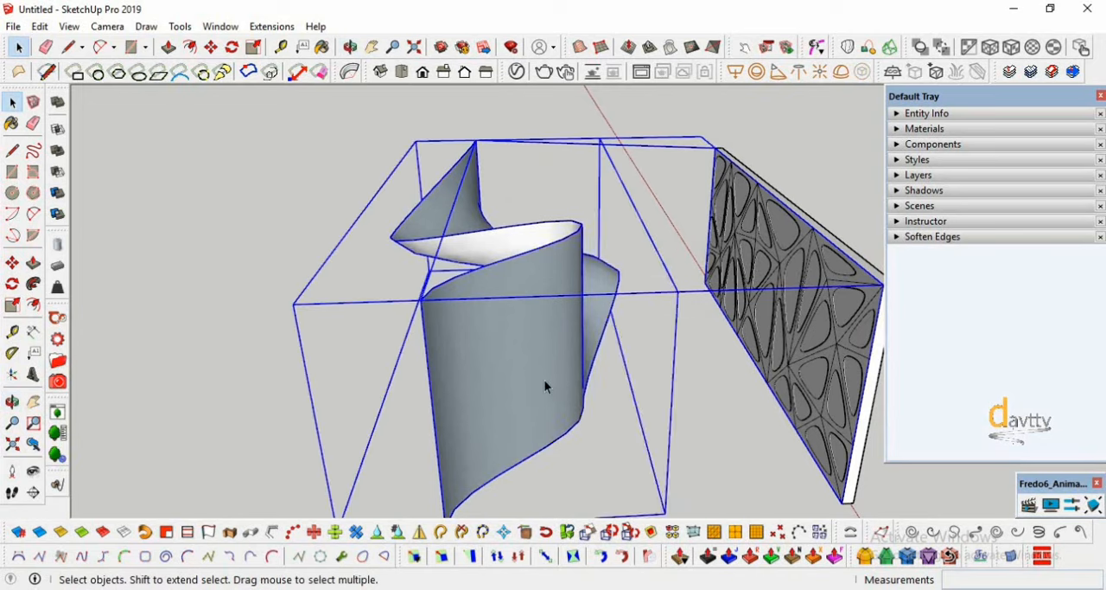
{"action": "right_click", "coordinate": [545, 379]}
{"action": "left_click", "coordinate": [598, 364]}
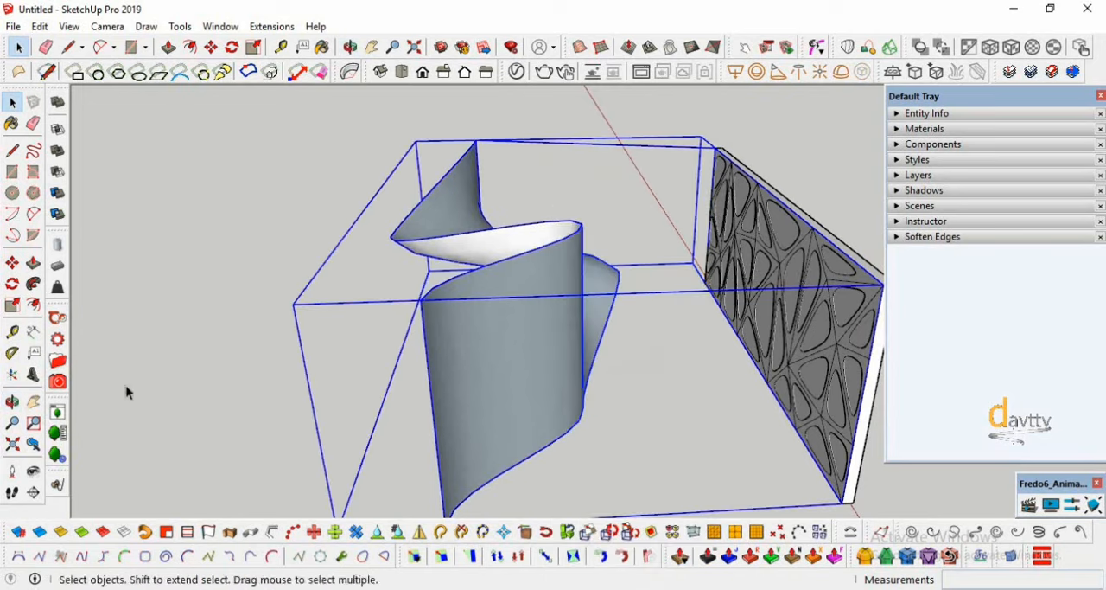
- Select the upright perforated panel together with the surface group and run Flowify to deform the panel onto the curved surface
{"action": "left_click", "coordinate": [12, 402]}
{"action": "left_click_drag", "start_coordinate": [173, 372], "coordinate": [469, 402]}
{"action": "left_click", "coordinate": [12, 102]}
{"action": "left_click", "coordinate": [596, 368]}
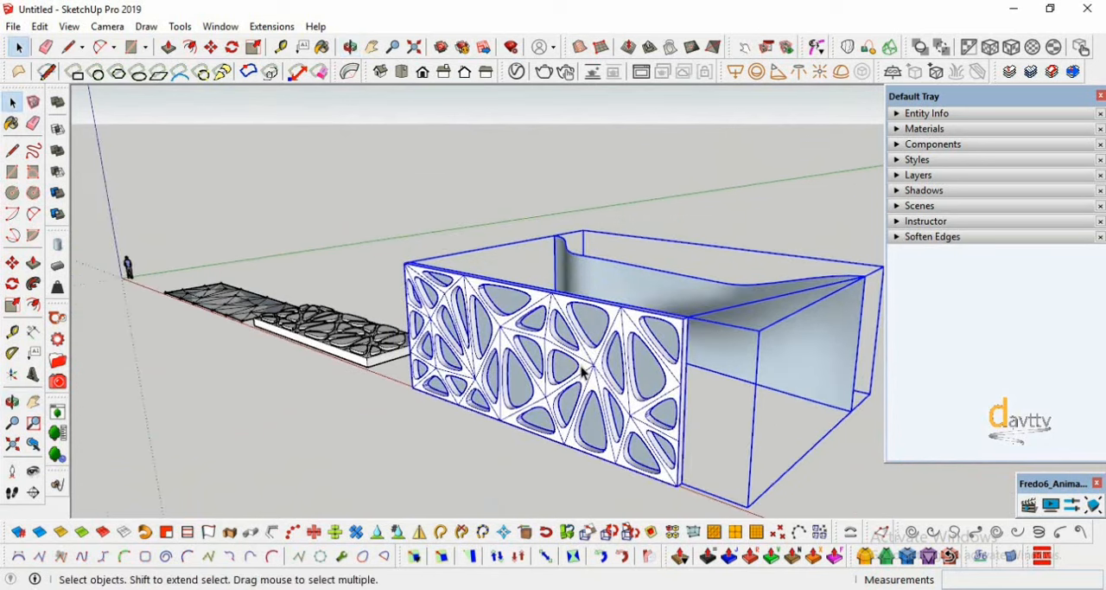
{"action": "middle_click_drag", "start_coordinate": [597, 368], "coordinate": [422, 420]}
{"action": "left_click", "coordinate": [268, 27]}
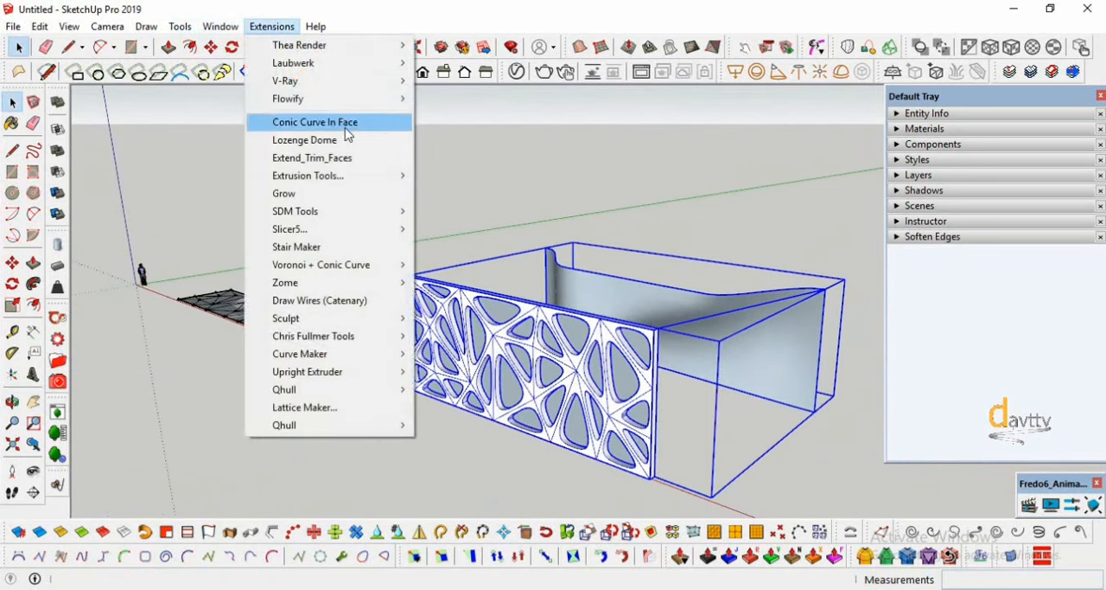
{"action": "mouse_move", "coordinate": [365, 107]}
{"action": "left_click", "coordinate": [458, 102]}
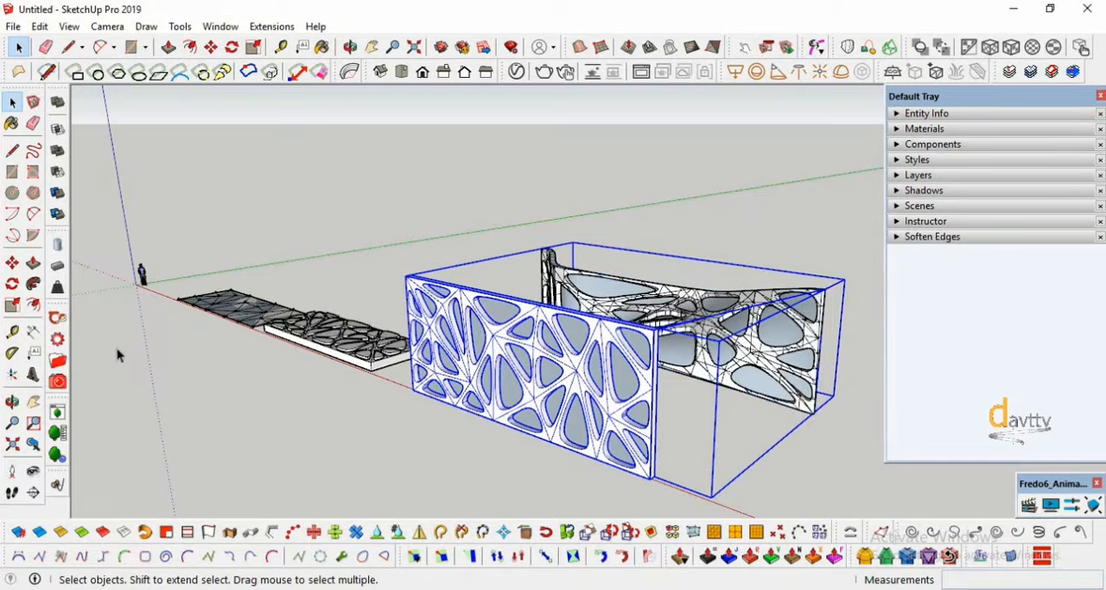
- Copy the flat perforated panel about 44.1 m along the red axis, past the upright panel and curved surface
{"action": "left_click", "coordinate": [13, 402]}
{"action": "left_click_drag", "start_coordinate": [259, 380], "coordinate": [441, 331]}
{"action": "scroll", "coordinate": [632, 411], "scroll_direction": "up", "scroll_amount": 2}
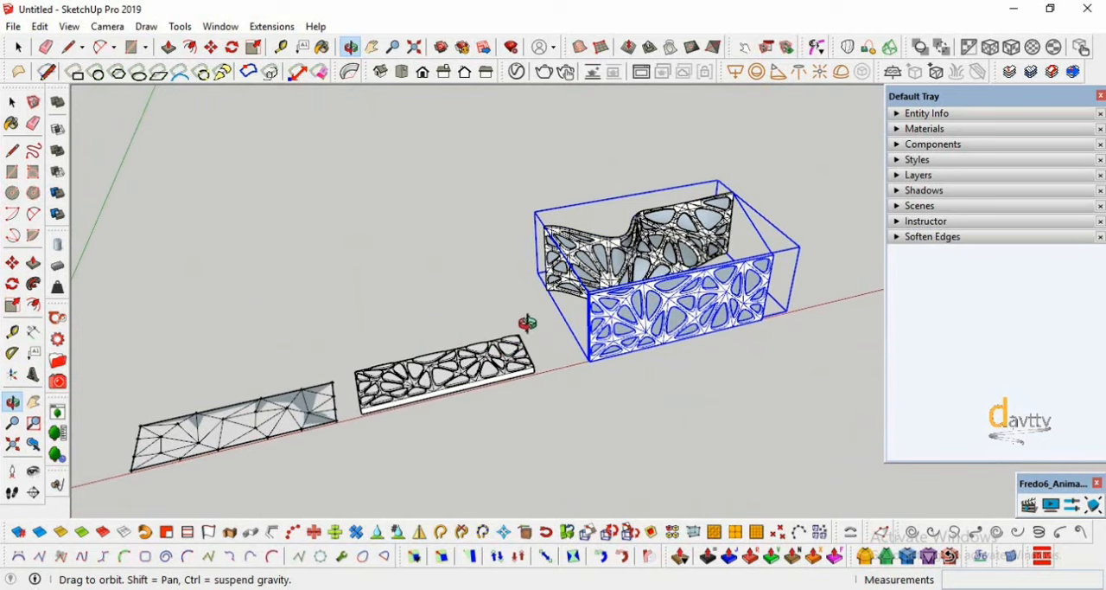
{"action": "left_click_drag", "start_coordinate": [528, 323], "coordinate": [452, 343]}
{"action": "scroll", "coordinate": [452, 342], "scroll_direction": "up", "scroll_amount": 2}
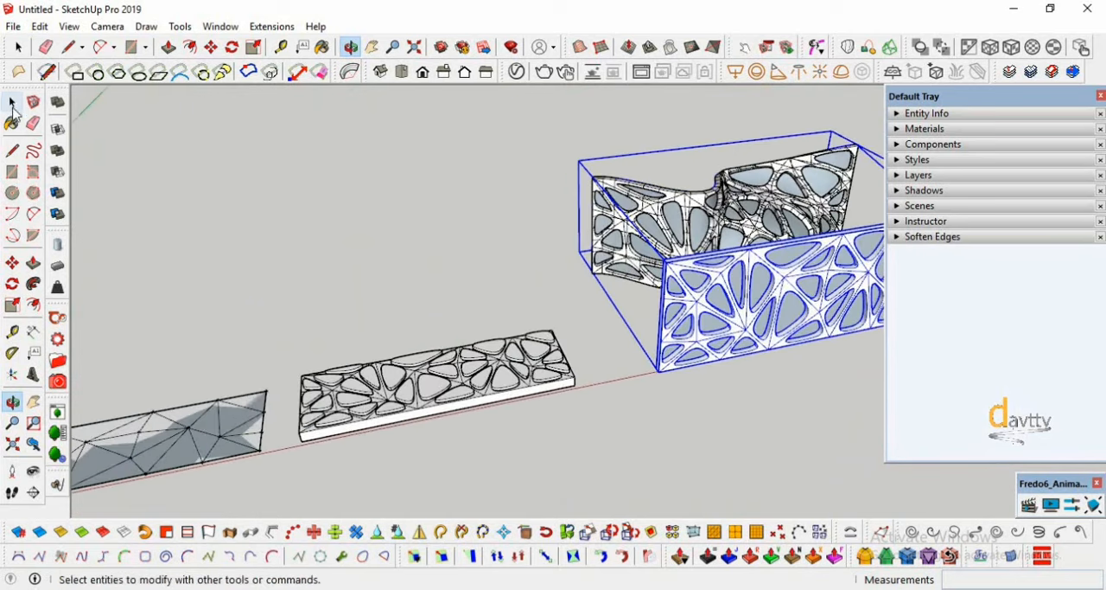
{"action": "left_click", "coordinate": [13, 102]}
{"action": "left_click", "coordinate": [597, 407]}
{"action": "left_click_drag", "start_coordinate": [296, 463], "coordinate": [295, 460]}
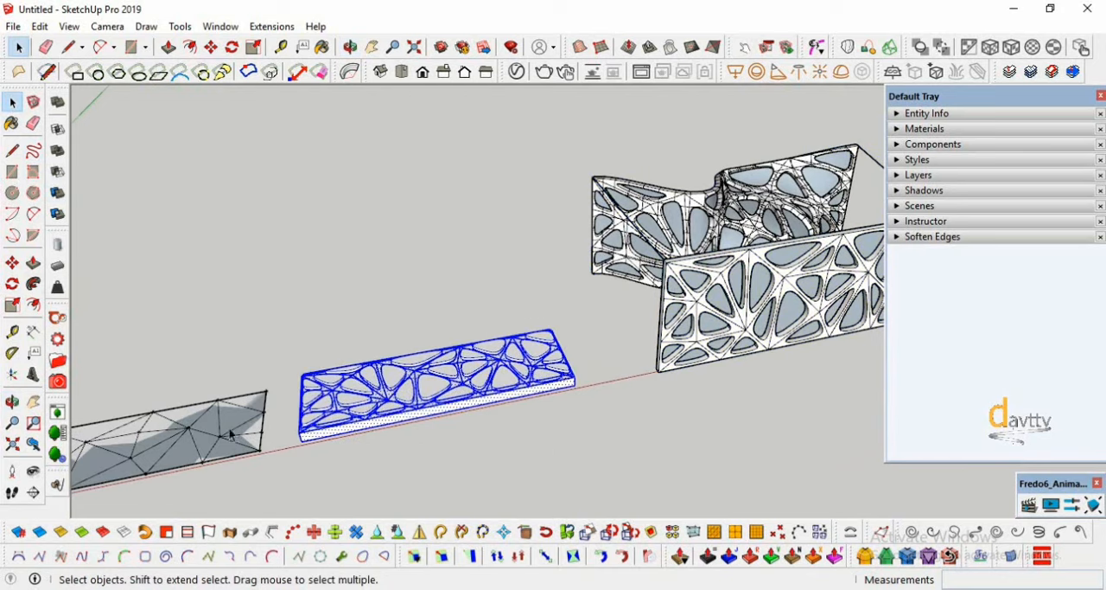
{"action": "key", "text": "ctrl"}
{"action": "left_click", "coordinate": [308, 438]}
{"action": "scroll", "coordinate": [260, 454], "scroll_direction": "down", "scroll_amount": 5}
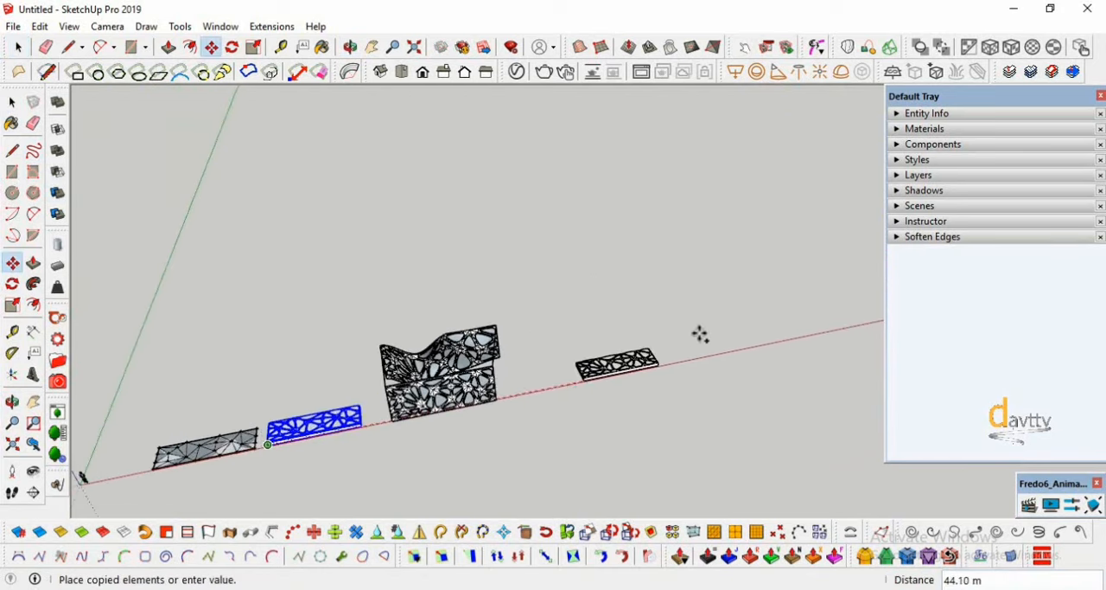
{"action": "left_click", "coordinate": [700, 334]}
{"action": "scroll", "coordinate": [683, 341], "scroll_direction": "up", "scroll_amount": 6}
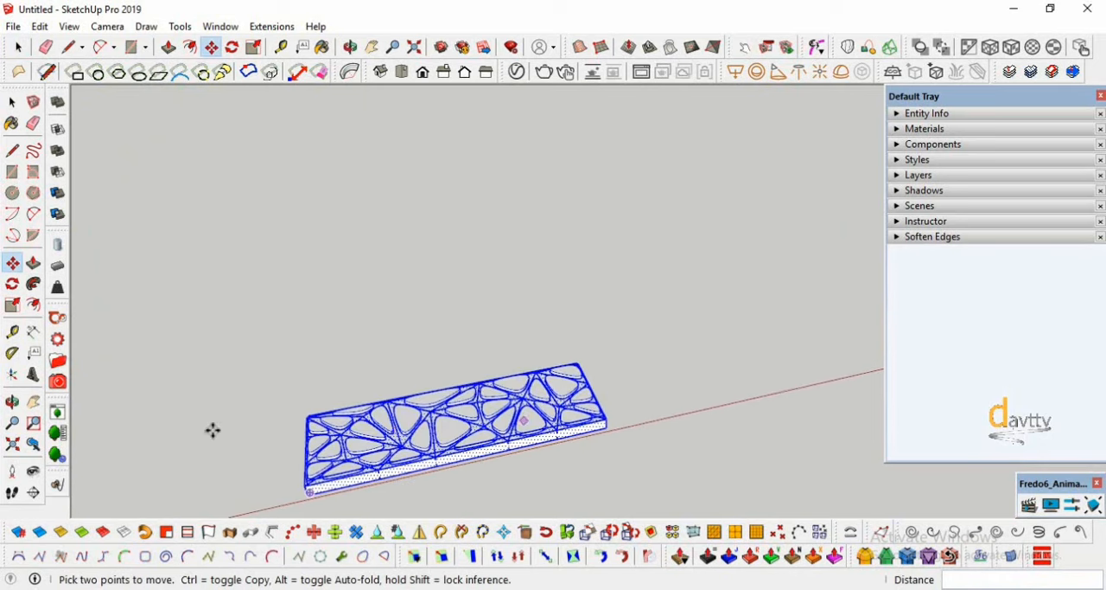
- Move the deformed panel about 25.2 m off the curved surface to stand behind the copied flat panel
{"action": "left_click", "coordinate": [12, 402]}
{"action": "left_click_drag", "start_coordinate": [147, 413], "coordinate": [295, 415]}
{"action": "left_click", "coordinate": [12, 102]}
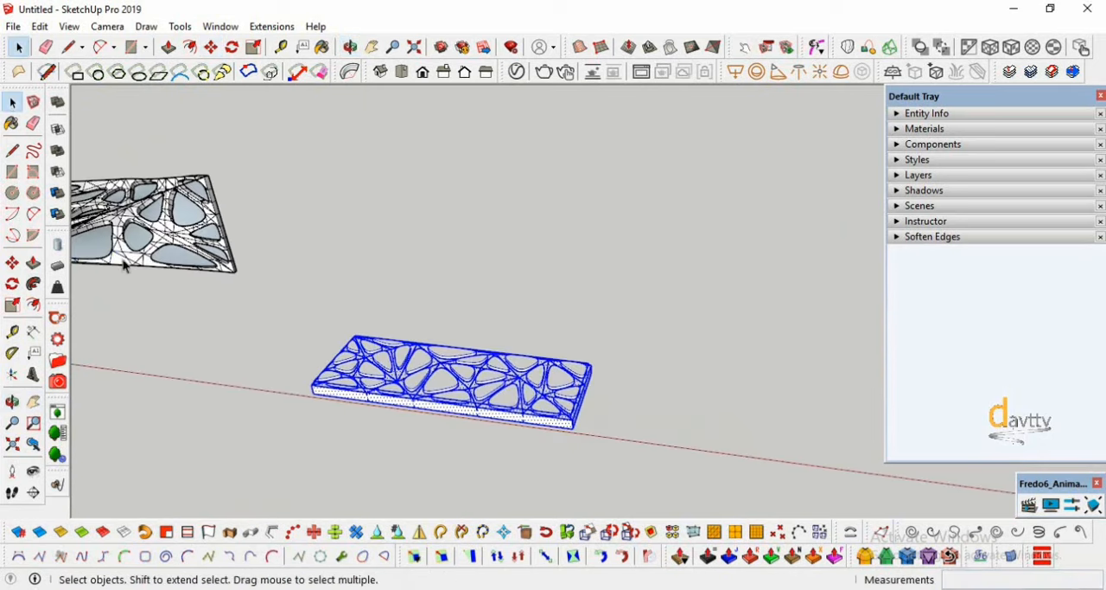
{"action": "left_click", "coordinate": [134, 259]}
{"action": "key", "text": "m"}
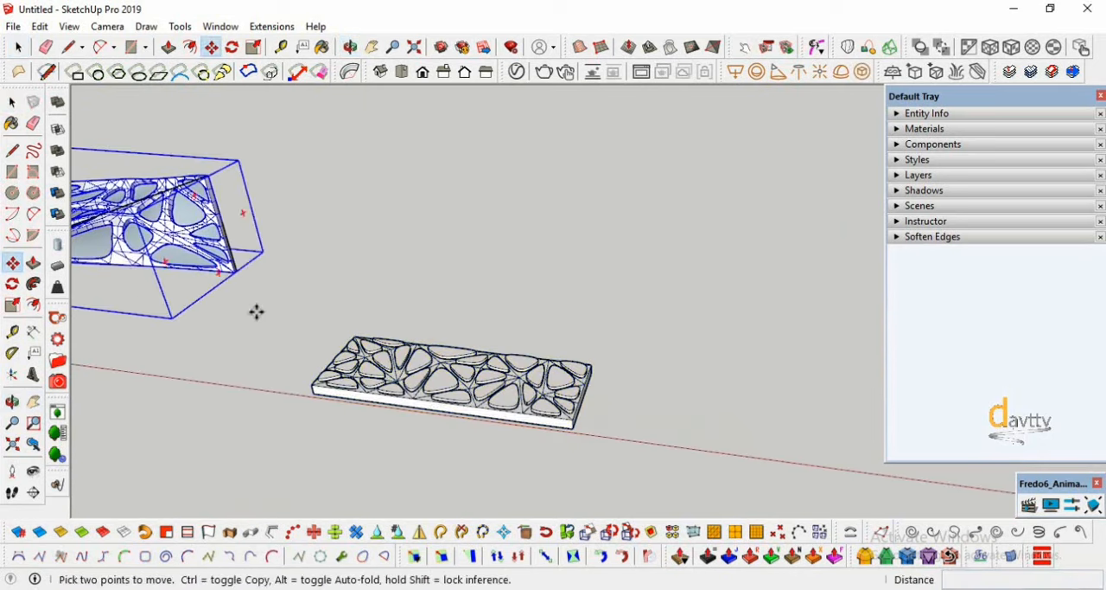
{"action": "left_click", "coordinate": [242, 269]}
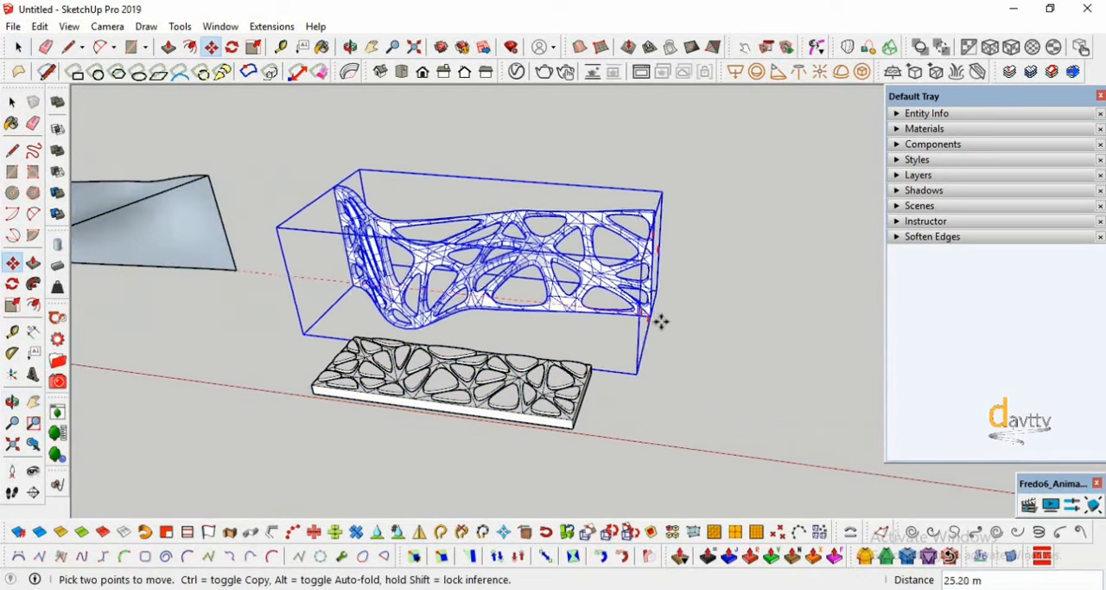
{"action": "scroll", "coordinate": [450, 311], "scroll_direction": "up", "scroll_amount": 4}
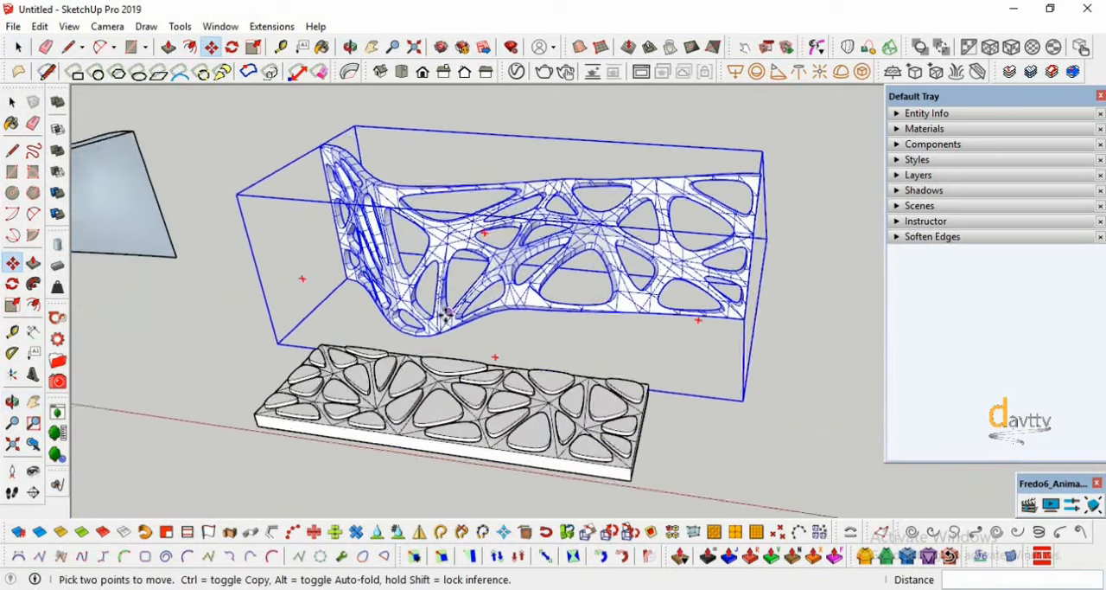
- Soften the deformed panel's edges with a 33.8 degree angle between normals, smooth normals and soften coplanar enabled, and clear the selection
{"action": "left_click", "coordinate": [12, 402]}
{"action": "left_click_drag", "start_coordinate": [259, 376], "coordinate": [286, 372]}
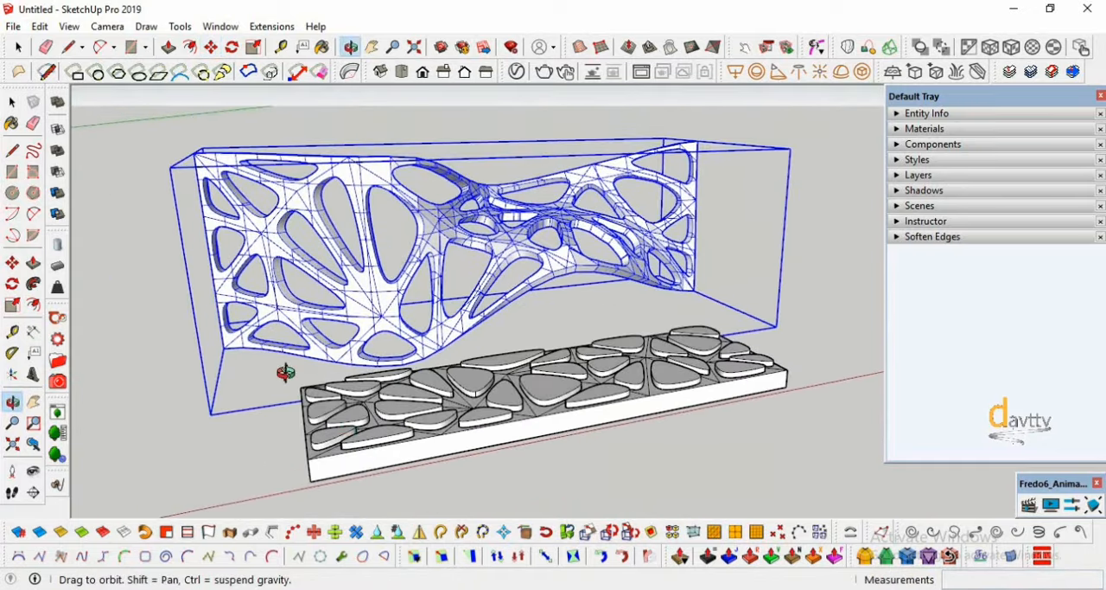
{"action": "left_click", "coordinate": [12, 102]}
{"action": "left_click", "coordinate": [143, 274]}
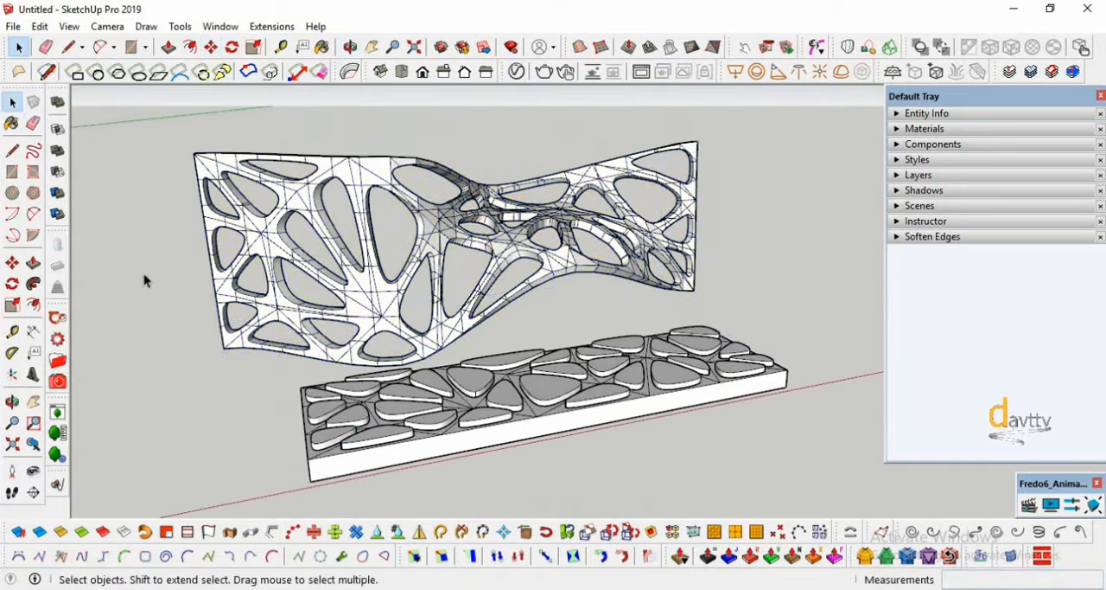
{"action": "key", "text": "o"}
{"action": "left_click_drag", "start_coordinate": [143, 395], "coordinate": [490, 234]}
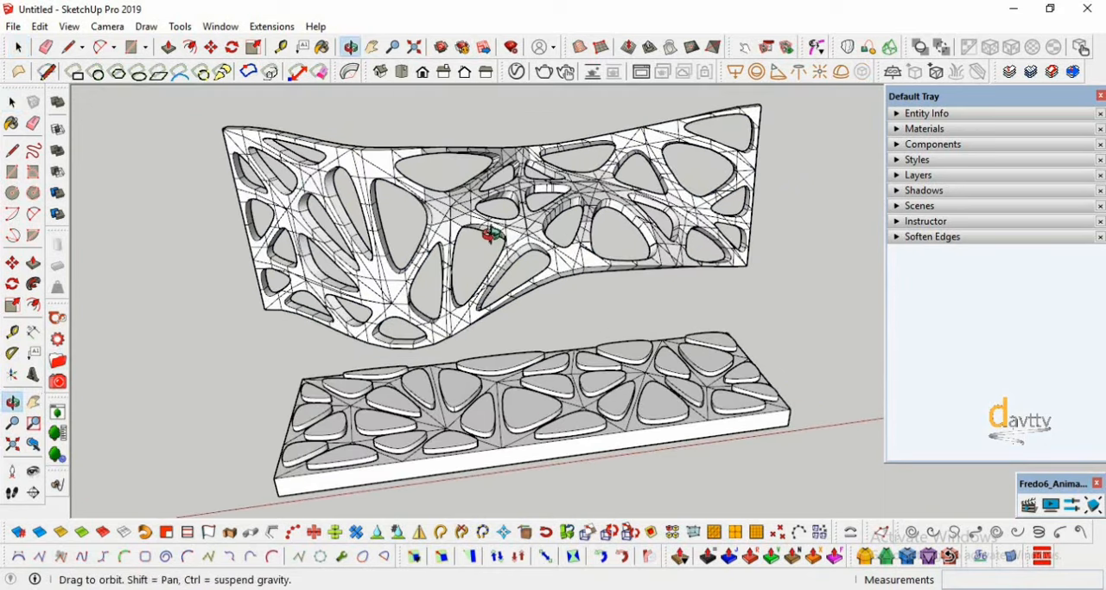
{"action": "left_click", "coordinate": [12, 102]}
{"action": "left_click", "coordinate": [366, 176]}
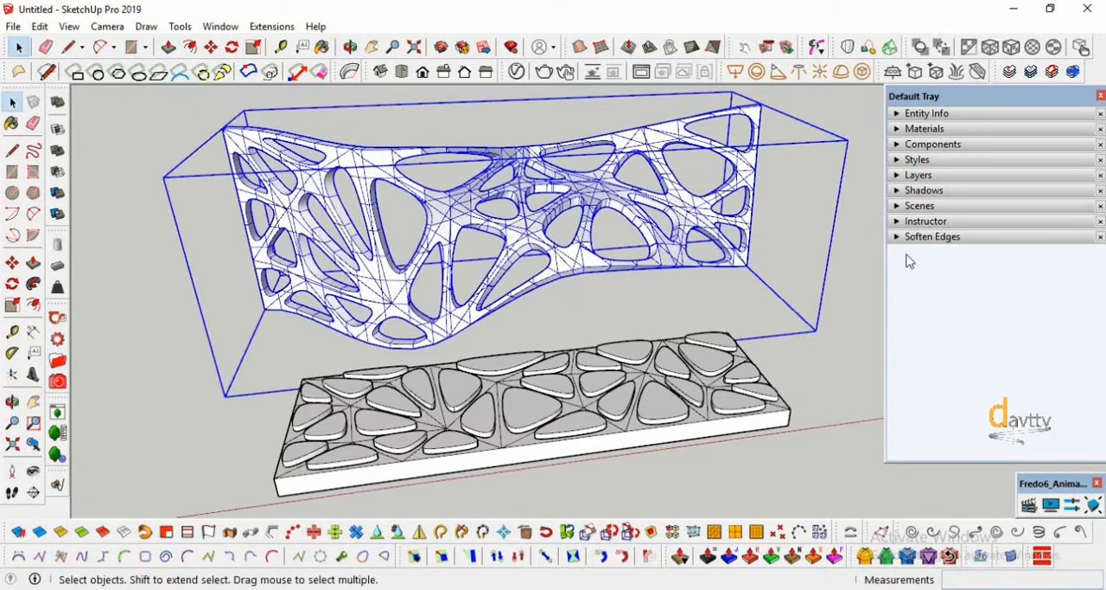
{"action": "left_click_drag", "start_coordinate": [921, 296], "coordinate": [924, 298]}
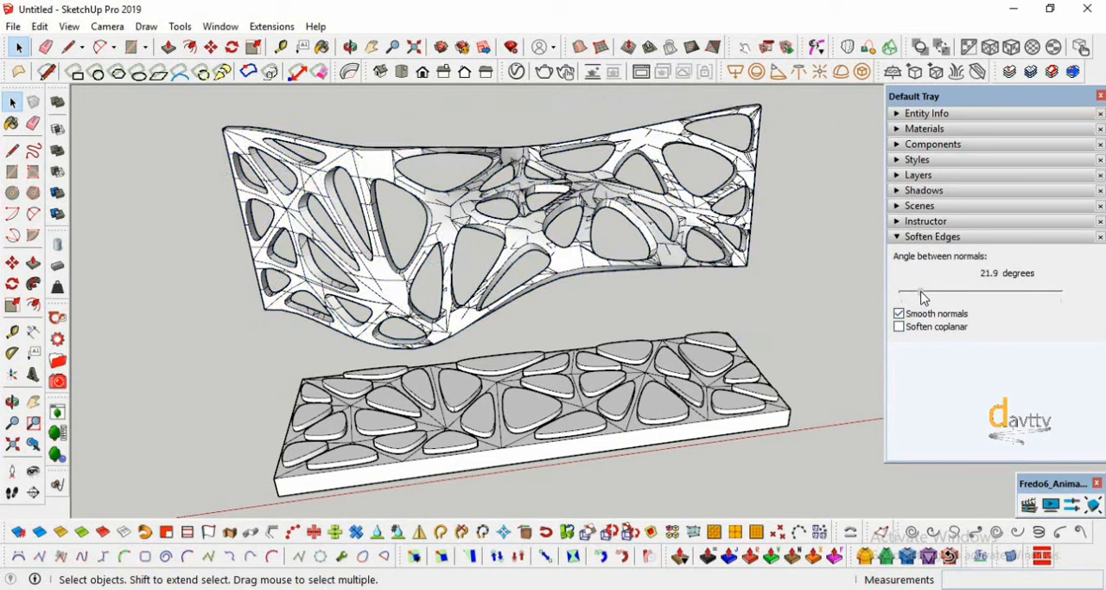
{"action": "left_click", "coordinate": [900, 327]}
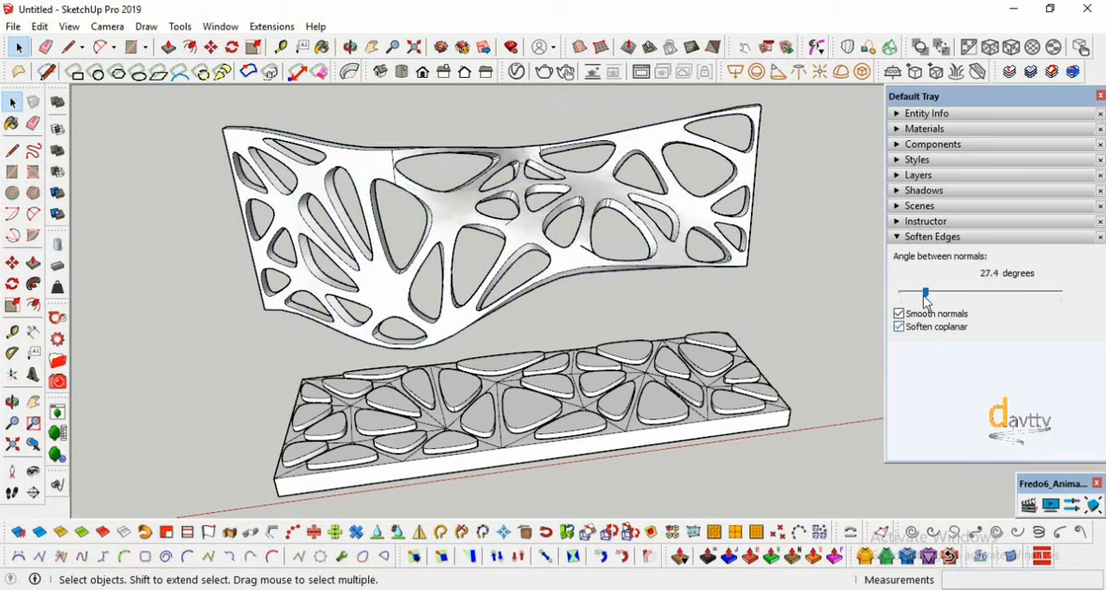
{"action": "left_click_drag", "start_coordinate": [928, 296], "coordinate": [934, 299]}
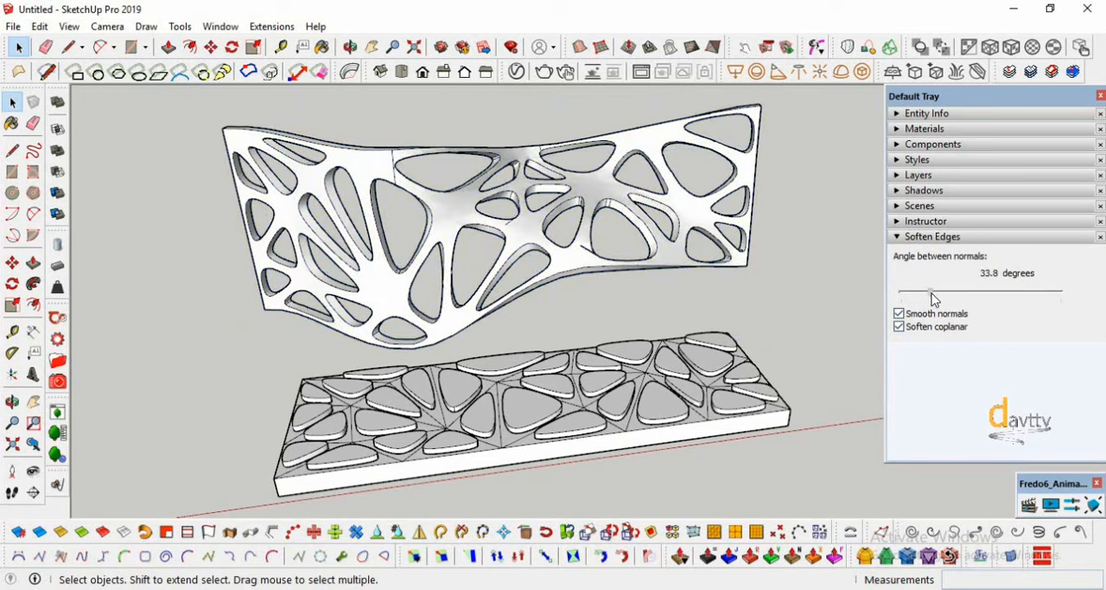
{"action": "left_click", "coordinate": [751, 288]}
- Open the curved Bezier surface inside its group for editing and set its subdivisions to 16
{"action": "scroll", "coordinate": [591, 282], "scroll_direction": "down", "scroll_amount": 1}
{"action": "left_click", "coordinate": [14, 402]}
{"action": "left_click_drag", "start_coordinate": [259, 207], "coordinate": [275, 270]}
{"action": "scroll", "coordinate": [625, 315], "scroll_direction": "down", "scroll_amount": 4}
{"action": "scroll", "coordinate": [275, 271], "scroll_direction": "up", "scroll_amount": 6}
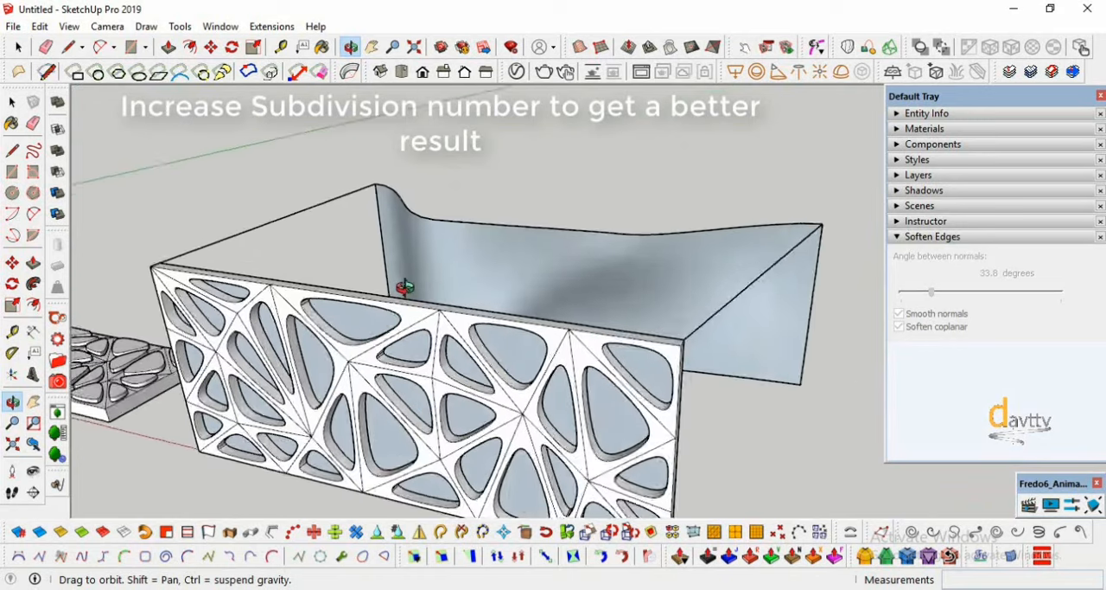
{"action": "key", "text": "space"}
{"action": "double_click", "coordinate": [485, 276]}
{"action": "double_click", "coordinate": [484, 277]}
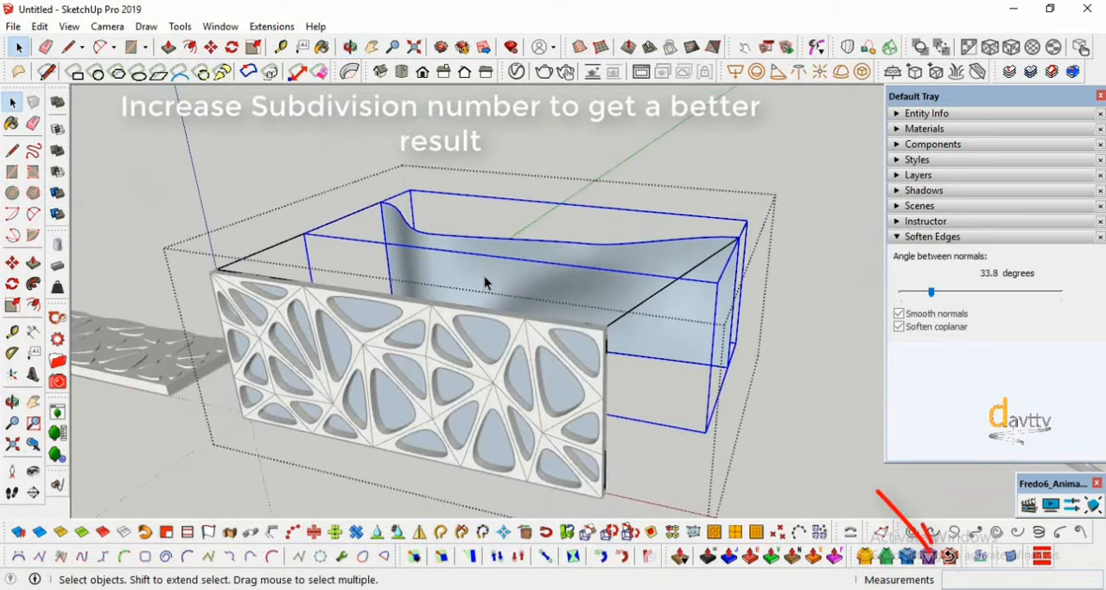
{"action": "left_click", "coordinate": [485, 277]}
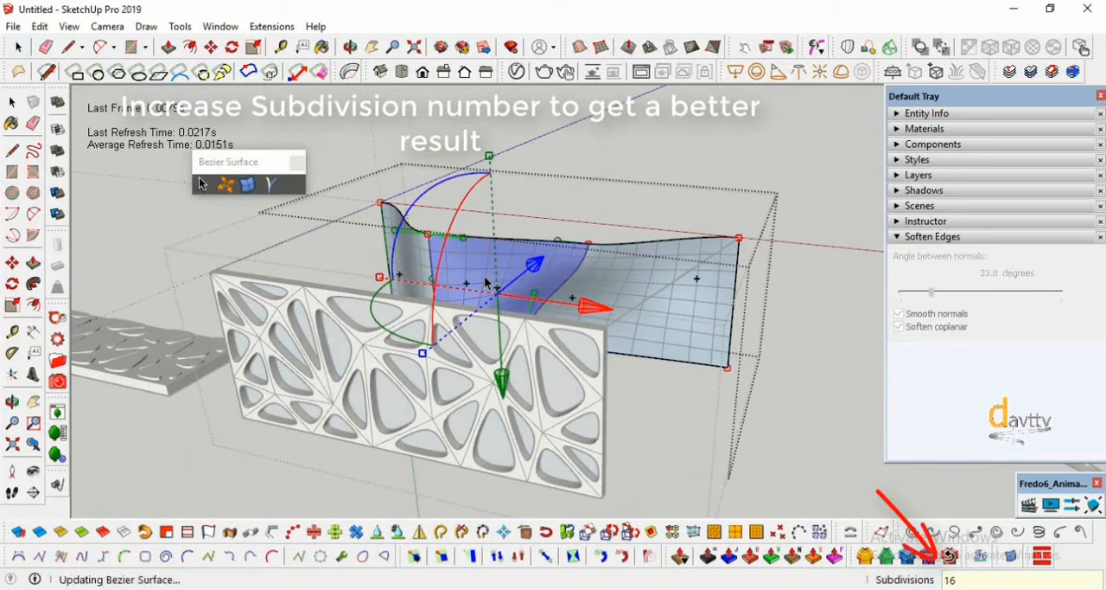
{"action": "left_click_drag", "start_coordinate": [794, 381], "coordinate": [815, 402]}
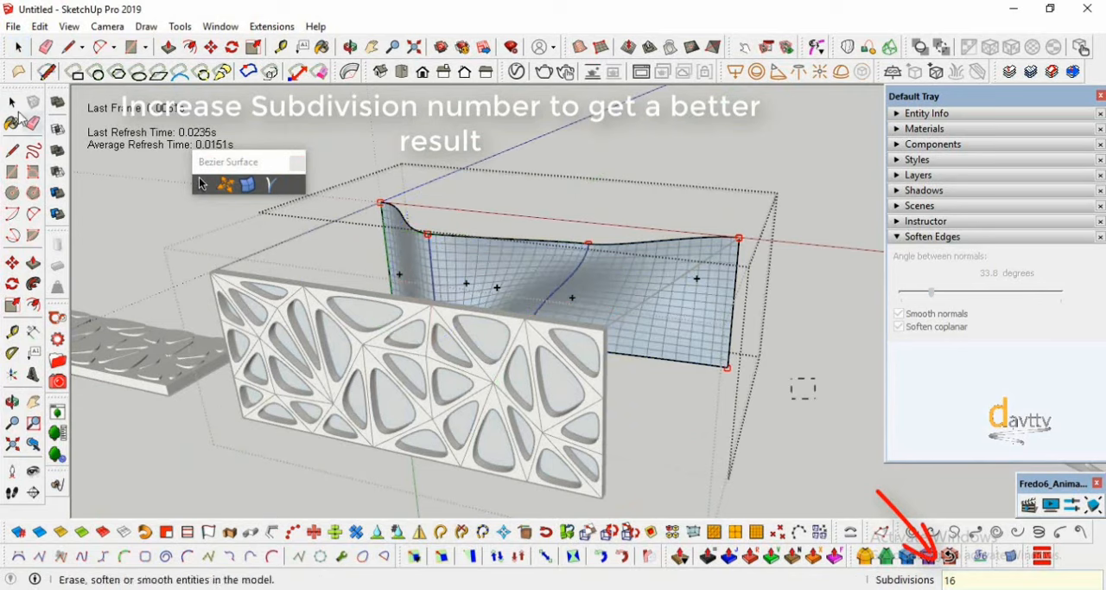
{"action": "key", "text": "Escape"}
- Set the subdivisions of the flat Bezier surface behind the upright panel to 16 and finish editing the group
{"action": "double_click", "coordinate": [551, 379]}
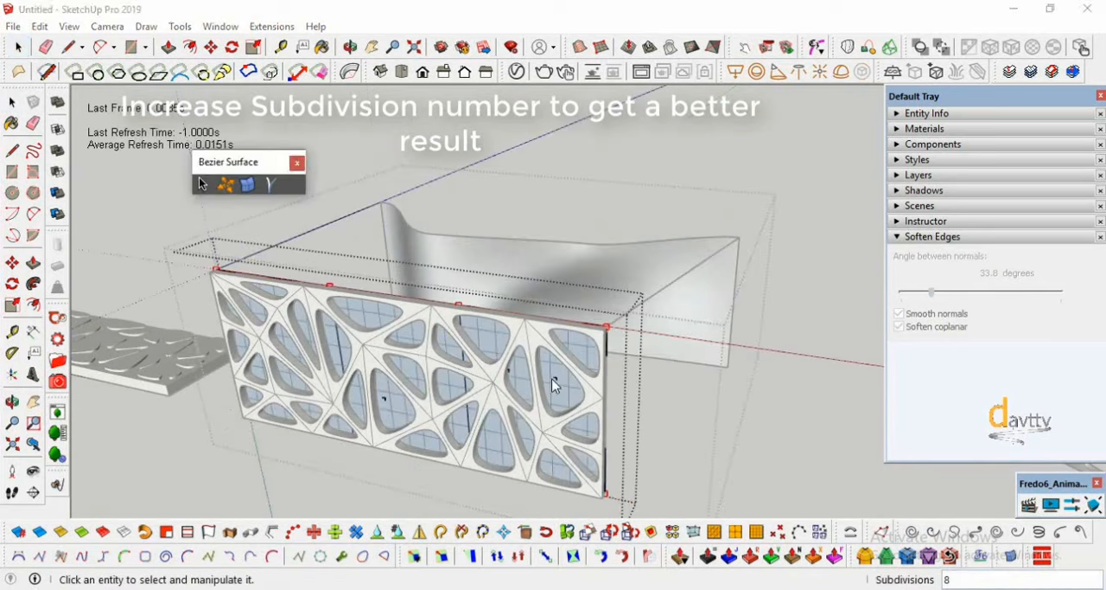
{"action": "left_click", "coordinate": [551, 379]}
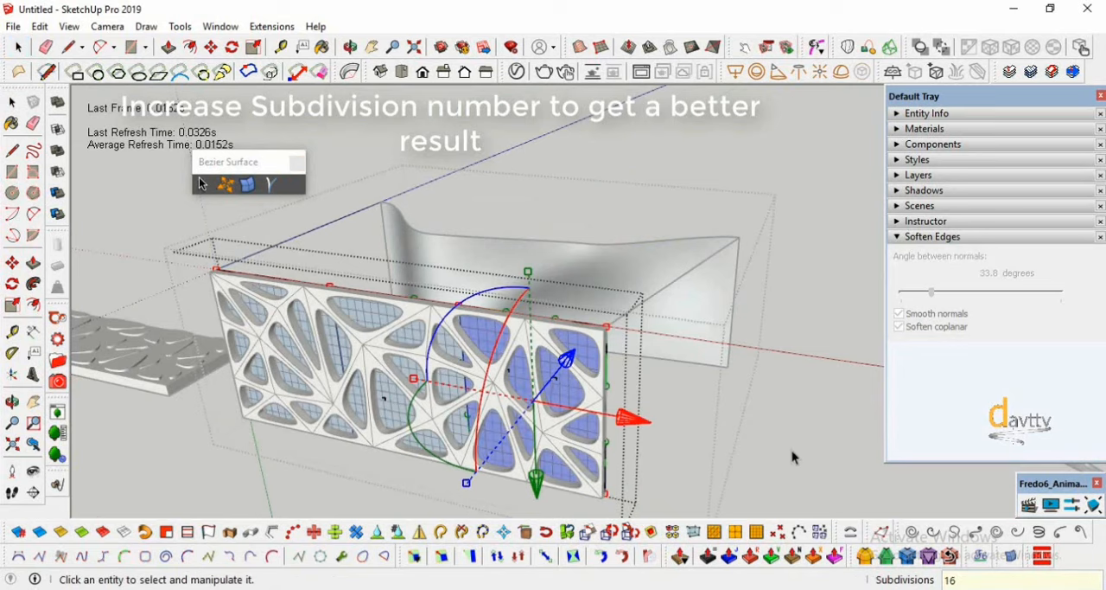
{"action": "left_click", "coordinate": [808, 458]}
{"action": "left_click", "coordinate": [12, 102]}
{"action": "left_click", "coordinate": [321, 141]}
- Run Flowify again on the upright panel and the surface group with the increased subdivisions
{"action": "scroll", "coordinate": [251, 288], "scroll_direction": "down", "scroll_amount": 2}
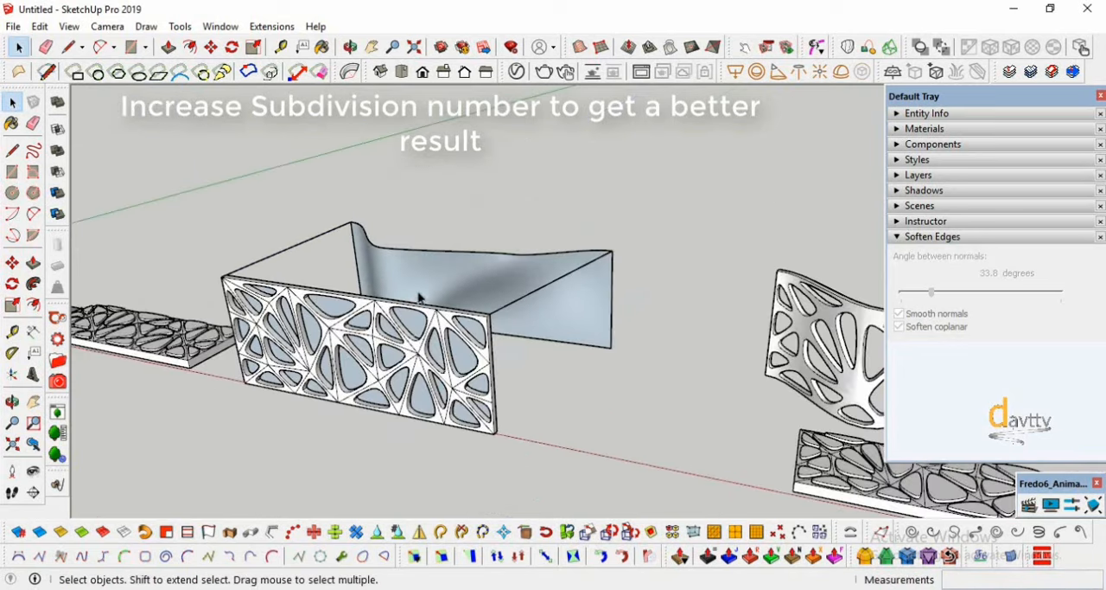
{"action": "left_click", "coordinate": [439, 331]}
{"action": "scroll", "coordinate": [441, 335], "scroll_direction": "up", "scroll_amount": 3}
{"action": "scroll", "coordinate": [598, 350], "scroll_direction": "down", "scroll_amount": 1}
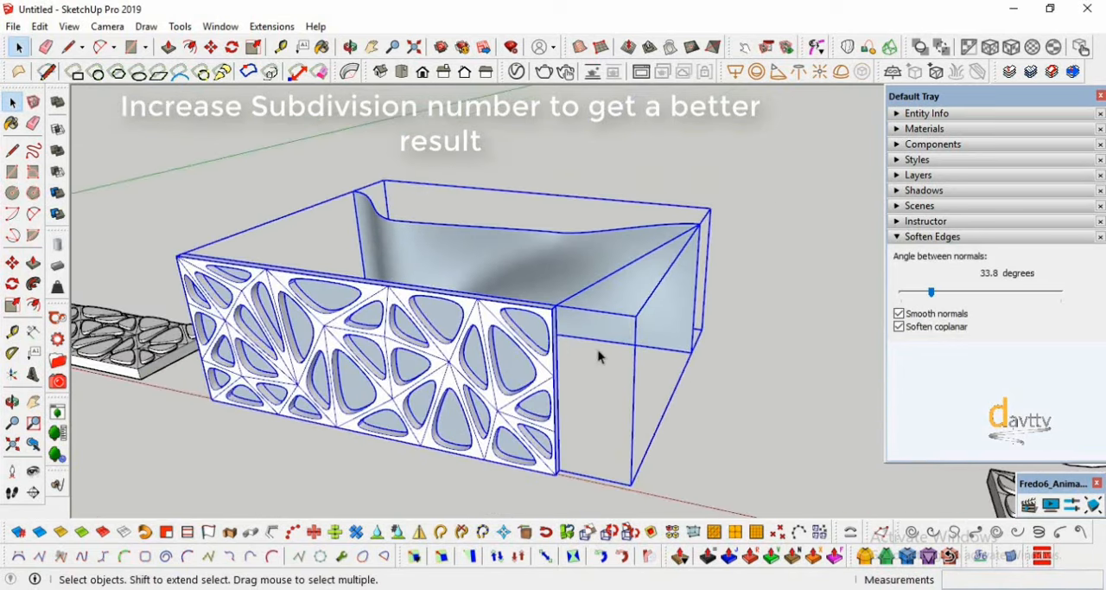
{"action": "left_click", "coordinate": [258, 27]}
{"action": "left_click", "coordinate": [447, 102]}
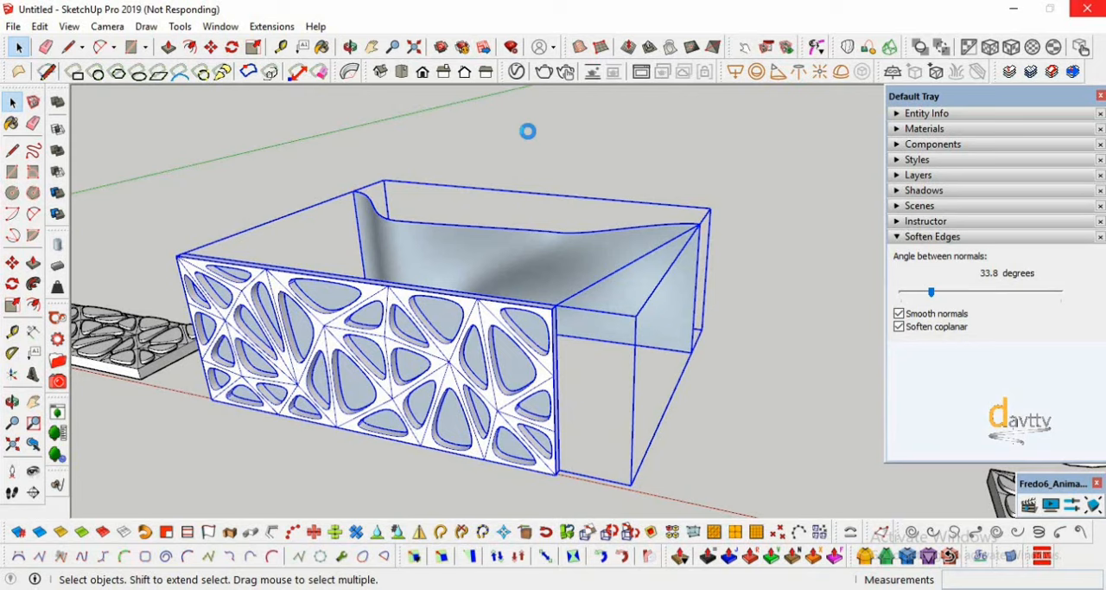
- Select the newly deformed, denser panel and examine its mesh from both sides
{"action": "left_click", "coordinate": [12, 404]}
{"action": "left_click_drag", "start_coordinate": [493, 259], "coordinate": [312, 379]}
{"action": "scroll", "coordinate": [307, 389], "scroll_direction": "up", "scroll_amount": 4}
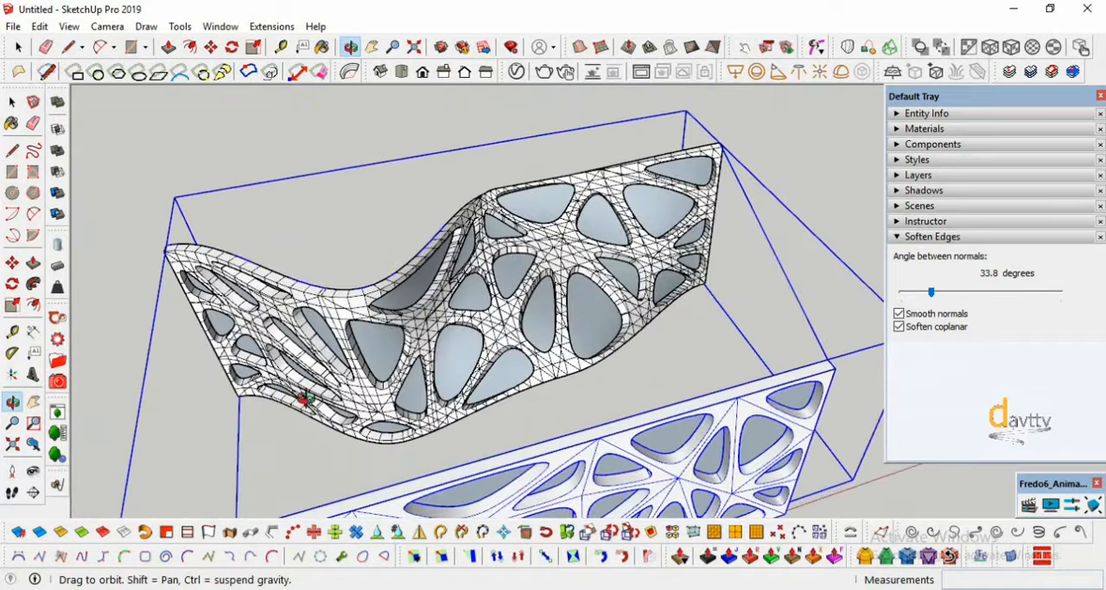
{"action": "left_click", "coordinate": [12, 101]}
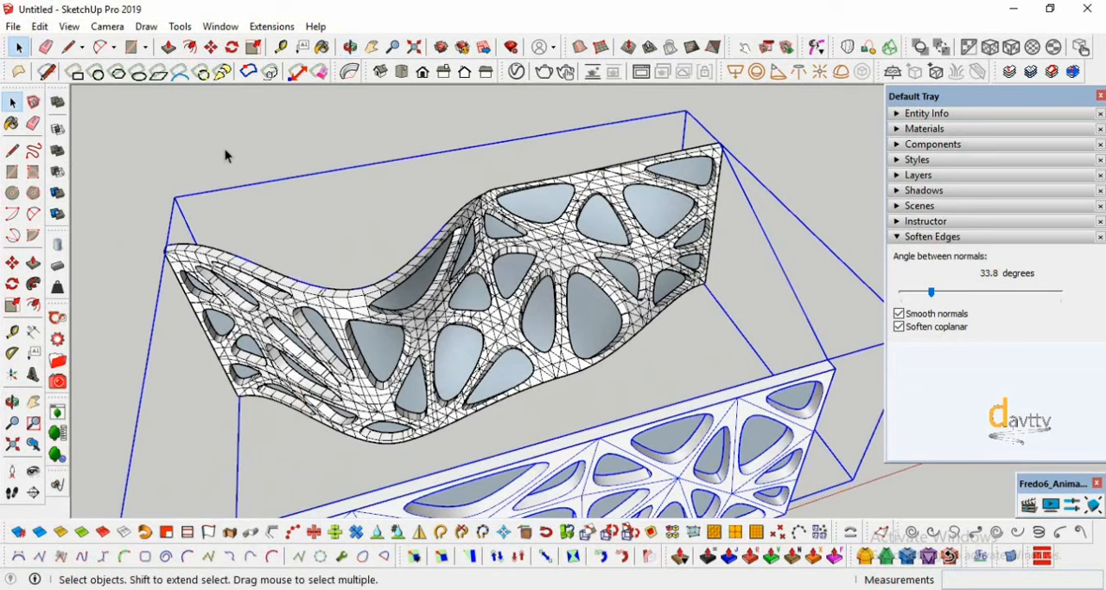
{"action": "left_click", "coordinate": [227, 153]}
{"action": "left_click", "coordinate": [363, 388]}
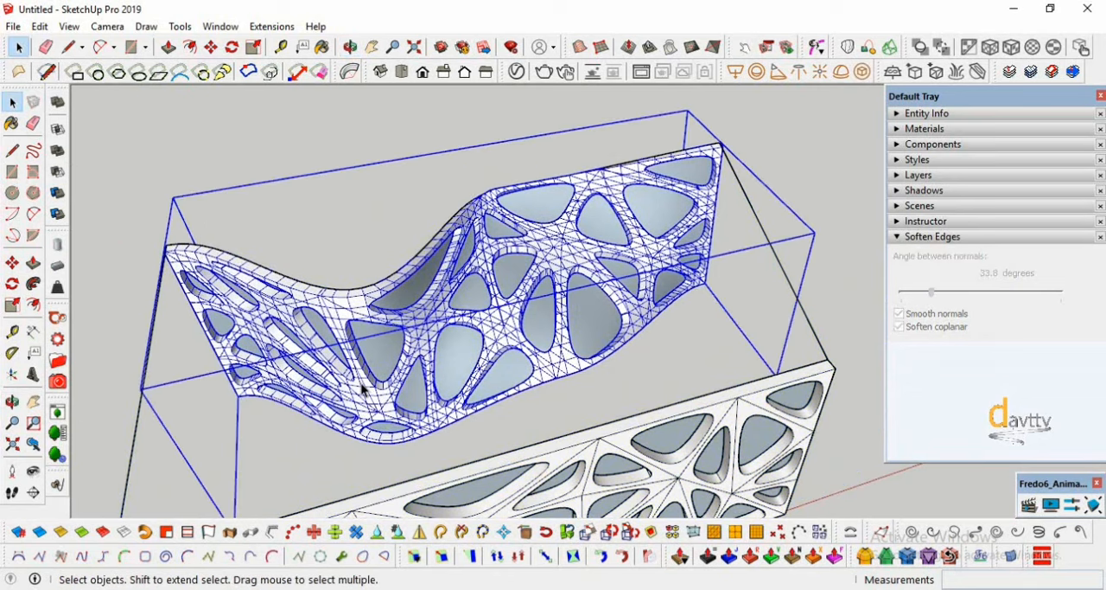
{"action": "left_click", "coordinate": [12, 400]}
{"action": "mouse_move", "coordinate": [346, 329]}
{"action": "left_mouse_down"}
{"action": "mouse_move", "coordinate": [740, 234]}
{"action": "mouse_move", "coordinate": [729, 217]}
{"action": "mouse_move", "coordinate": [698, 260]}
{"action": "mouse_move", "coordinate": [297, 366]}
{"action": "mouse_move", "coordinate": [289, 314]}
{"action": "mouse_move", "coordinate": [275, 311]}
{"action": "left_mouse_up"}
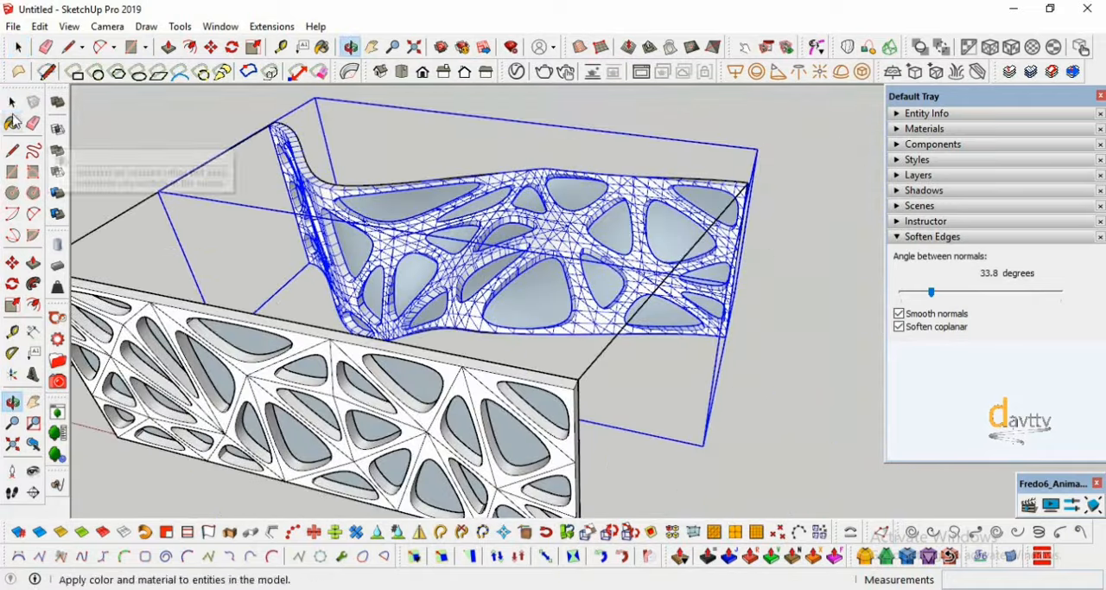
{"action": "left_click", "coordinate": [12, 102]}
{"action": "scroll", "coordinate": [362, 226], "scroll_direction": "down", "scroll_amount": 8}
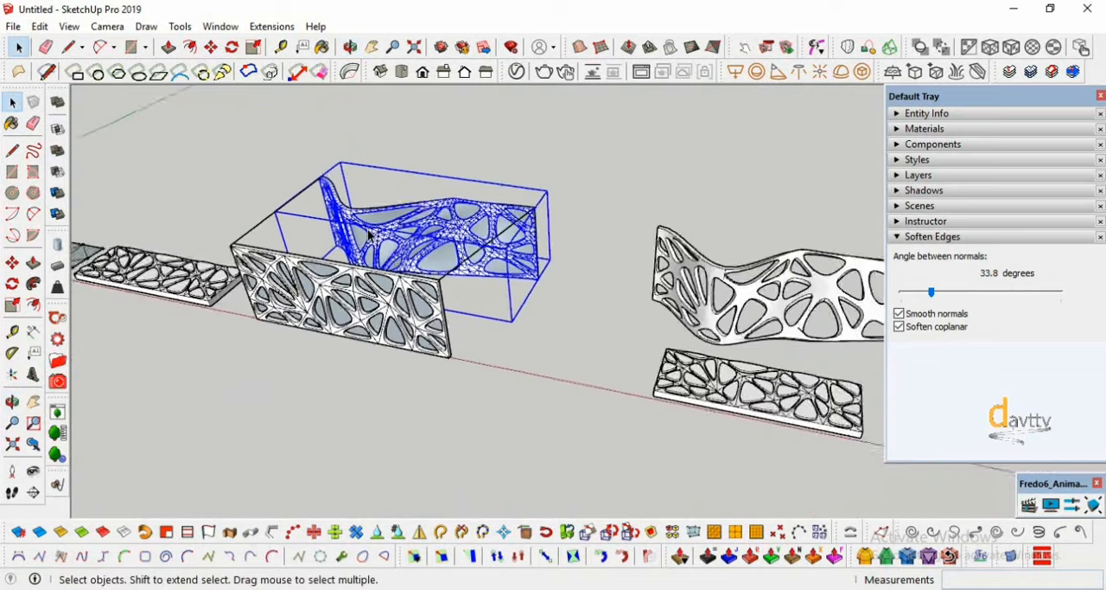
{"action": "scroll", "coordinate": [401, 221], "scroll_direction": "up", "scroll_amount": 2}
{"action": "scroll", "coordinate": [400, 222], "scroll_direction": "up", "scroll_amount": 3}
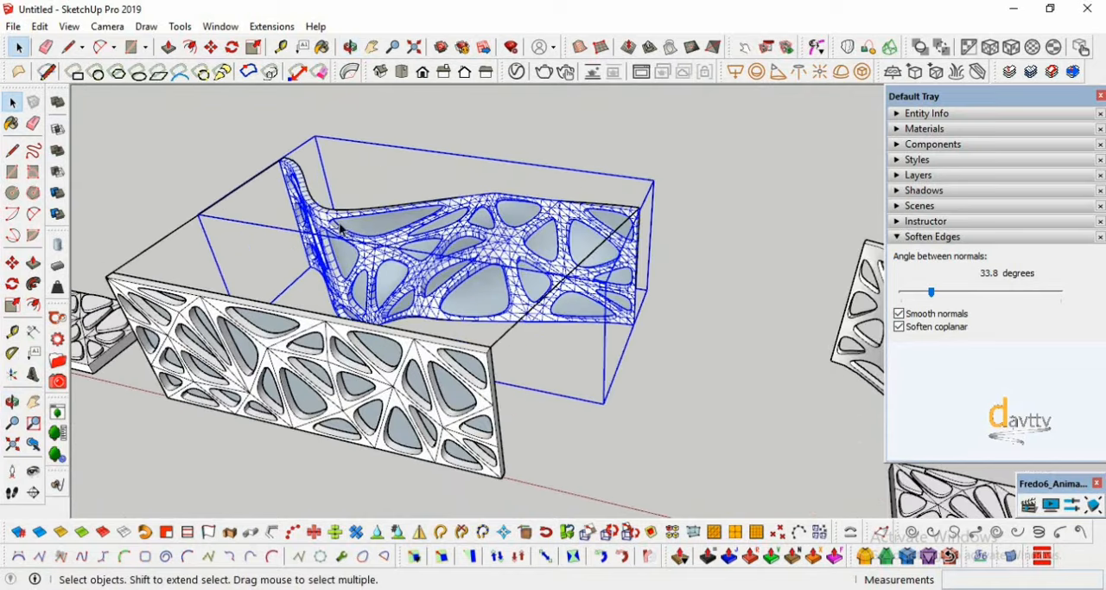
- Copy the selected deformed panel in the red axis direction, past the earlier smoothed curved panel
{"action": "left_click", "coordinate": [19, 265]}
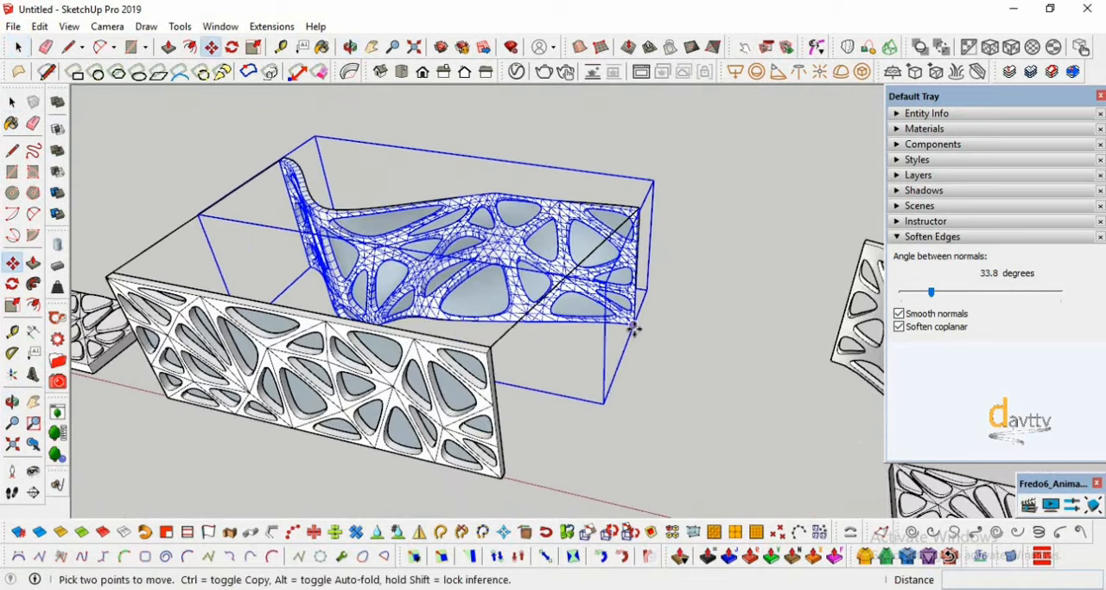
{"action": "left_click", "coordinate": [651, 321]}
{"action": "key", "text": "ctrl"}
{"action": "scroll", "coordinate": [657, 318], "scroll_direction": "down", "scroll_amount": 6}
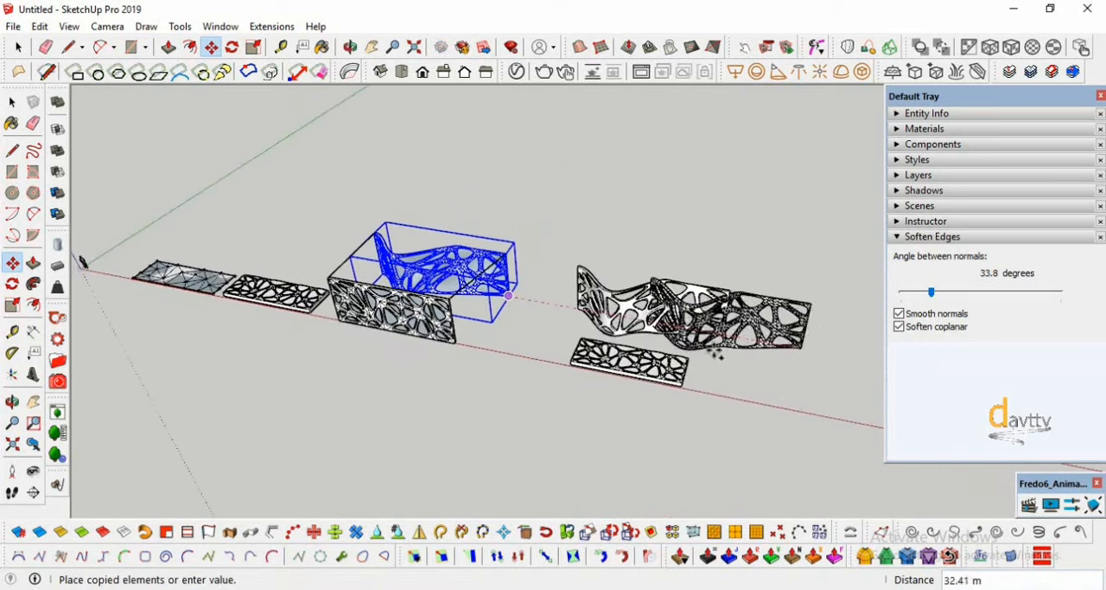
{"action": "scroll", "coordinate": [726, 357], "scroll_direction": "down", "scroll_amount": 2}
{"action": "left_click", "coordinate": [780, 363]}
{"action": "scroll", "coordinate": [605, 357], "scroll_direction": "up", "scroll_amount": 3}
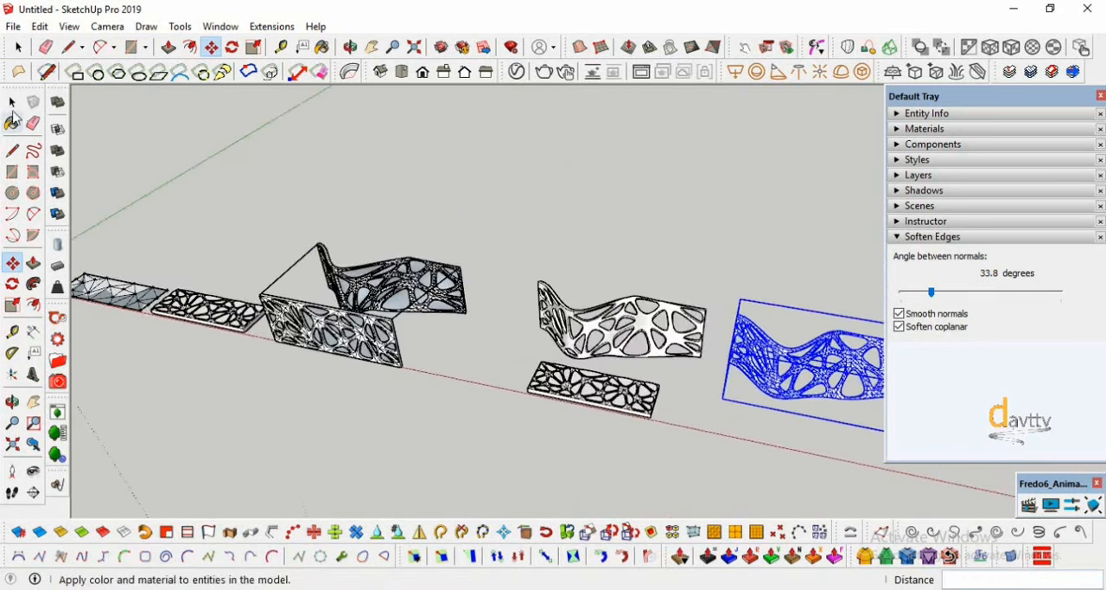
- Move the earlier smoothed curved panel away from above the flat perforated panel to behind the original deformed panel
{"action": "left_click", "coordinate": [19, 47]}
{"action": "left_click", "coordinate": [587, 333]}
{"action": "left_click", "coordinate": [12, 263]}
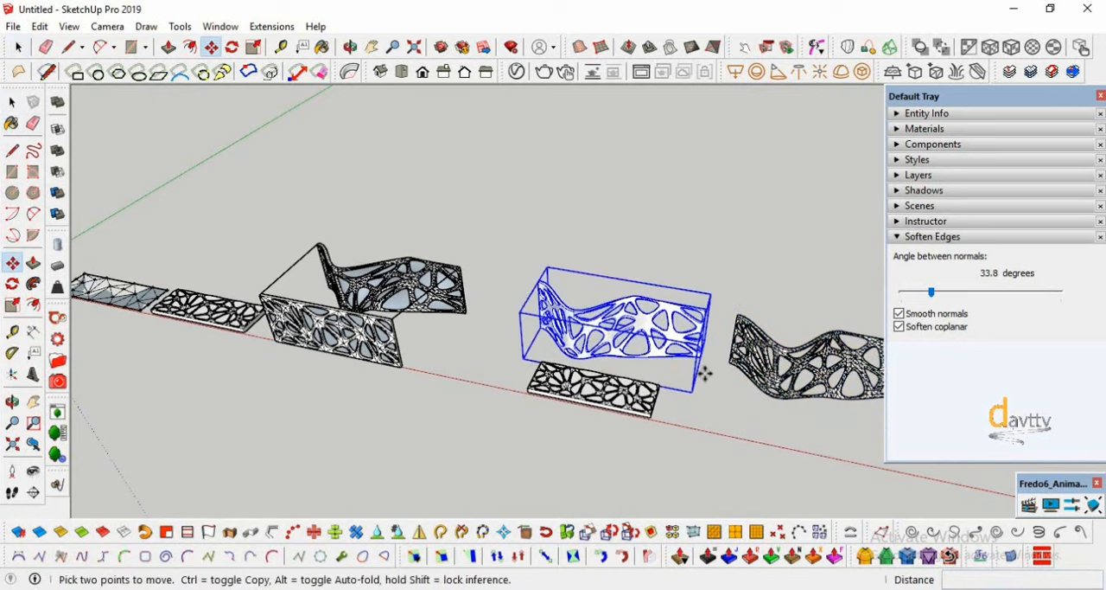
{"action": "left_click", "coordinate": [700, 359]}
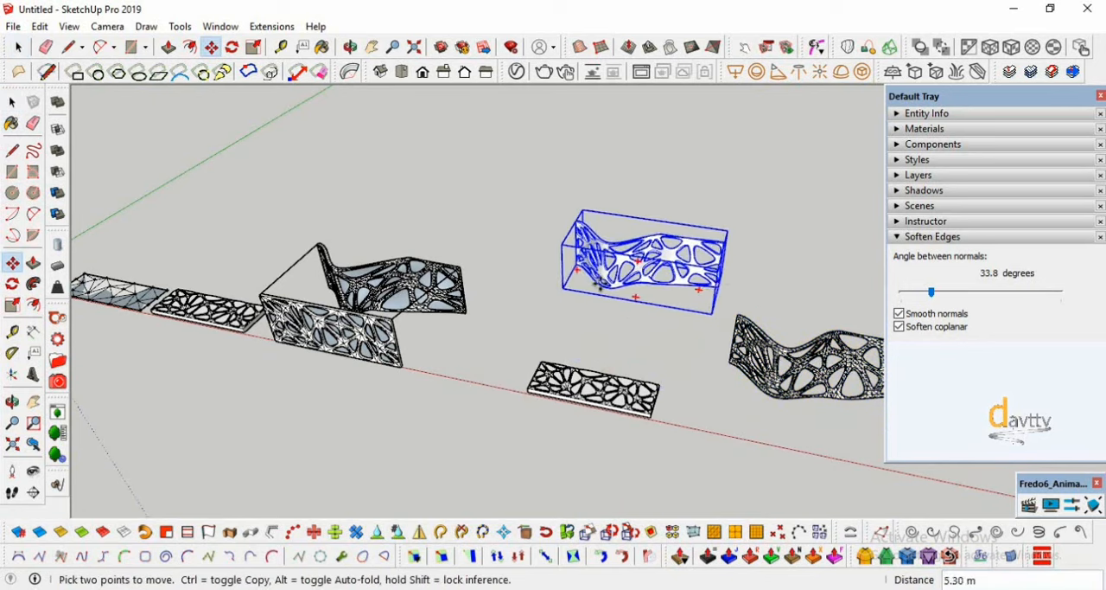
{"action": "mouse_move", "coordinate": [415, 361]}
{"action": "middle_mouse_down"}
{"action": "mouse_move", "coordinate": [546, 435]}
{"action": "mouse_move", "coordinate": [682, 365]}
{"action": "mouse_move", "coordinate": [682, 336]}
{"action": "mouse_move", "coordinate": [459, 382]}
{"action": "mouse_move", "coordinate": [487, 376]}
{"action": "mouse_move", "coordinate": [456, 399]}
{"action": "middle_mouse_up"}
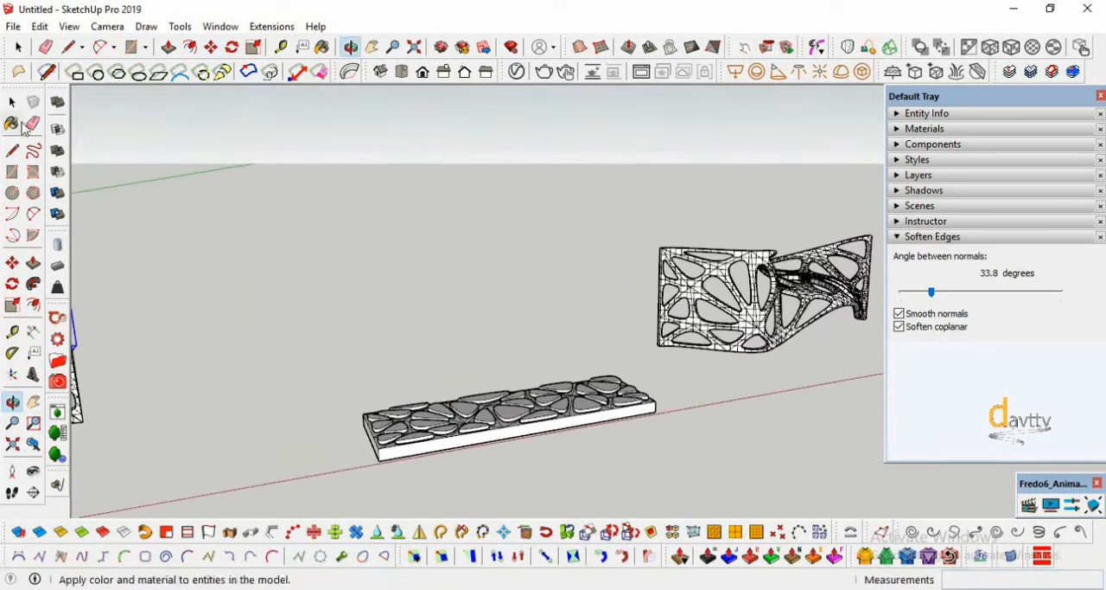
- Move the copied dense curved panel about 20 m back to just above the flat perforated panel
{"action": "left_click", "coordinate": [673, 344]}
{"action": "left_click", "coordinate": [13, 262]}
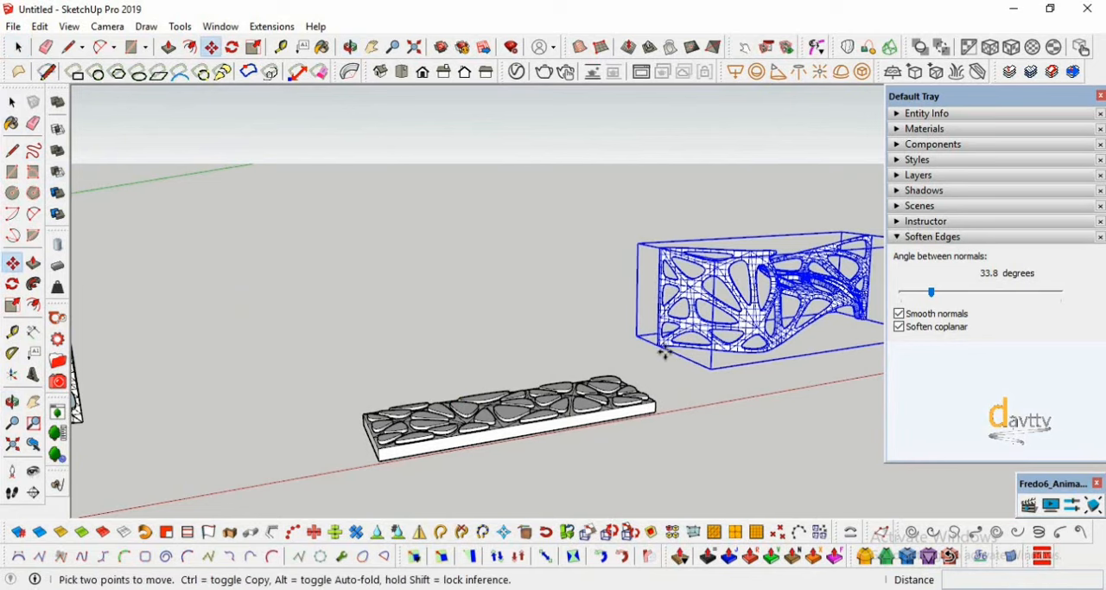
{"action": "left_click", "coordinate": [577, 348]}
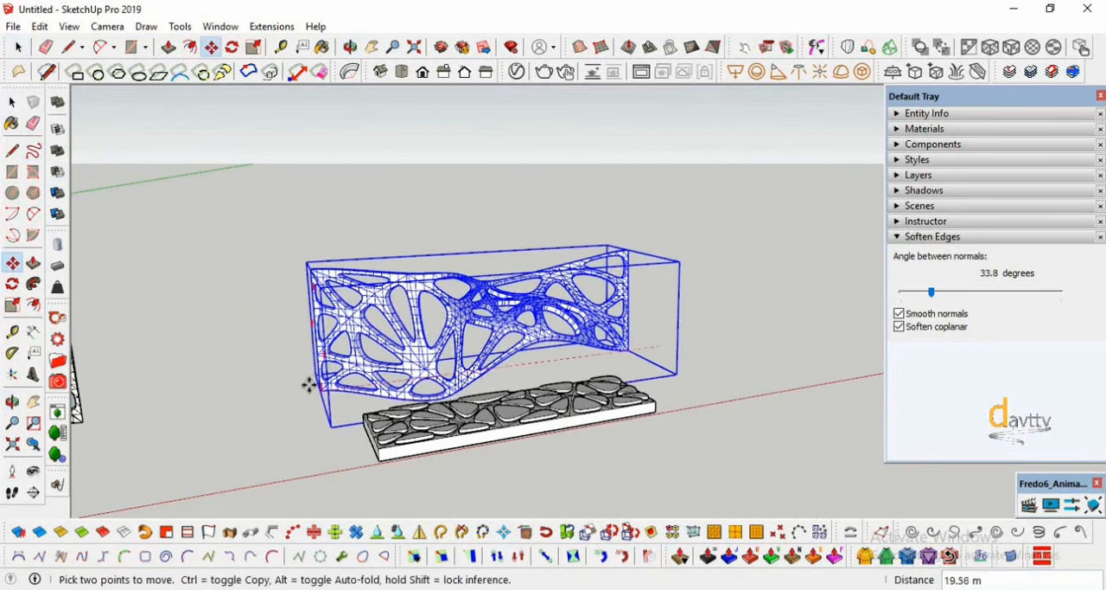
{"action": "left_click", "coordinate": [320, 393]}
{"action": "scroll", "coordinate": [389, 437], "scroll_direction": "up", "scroll_amount": 5}
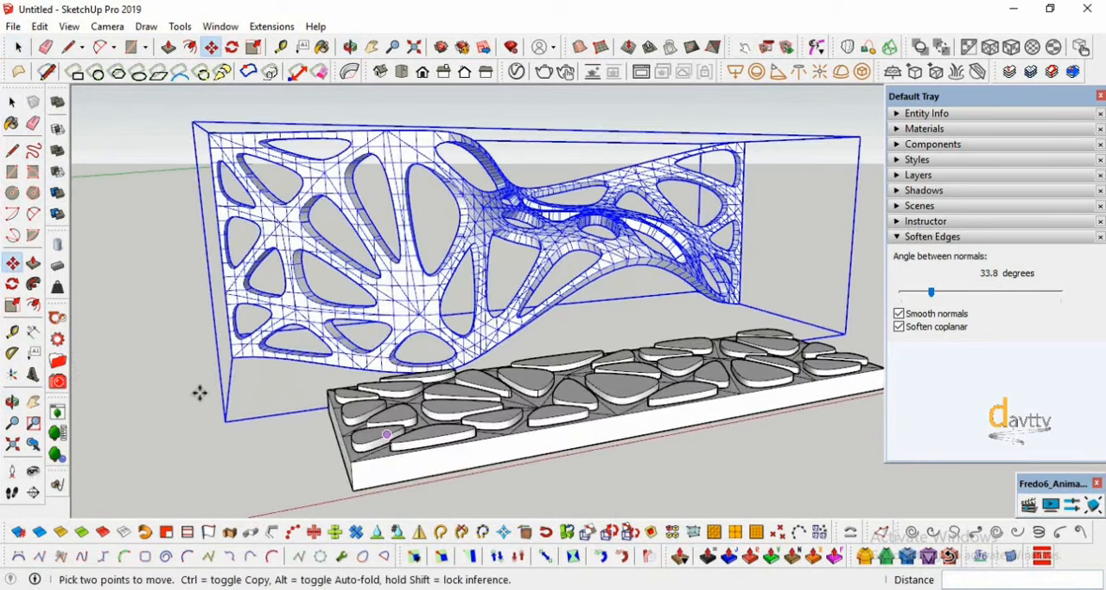
- Soften the copied curved panel's edges with a 33.8 degree angle between normals, keeping smooth normals and soften coplanar enabled
{"action": "middle_click_drag", "start_coordinate": [165, 402], "coordinate": [595, 297]}
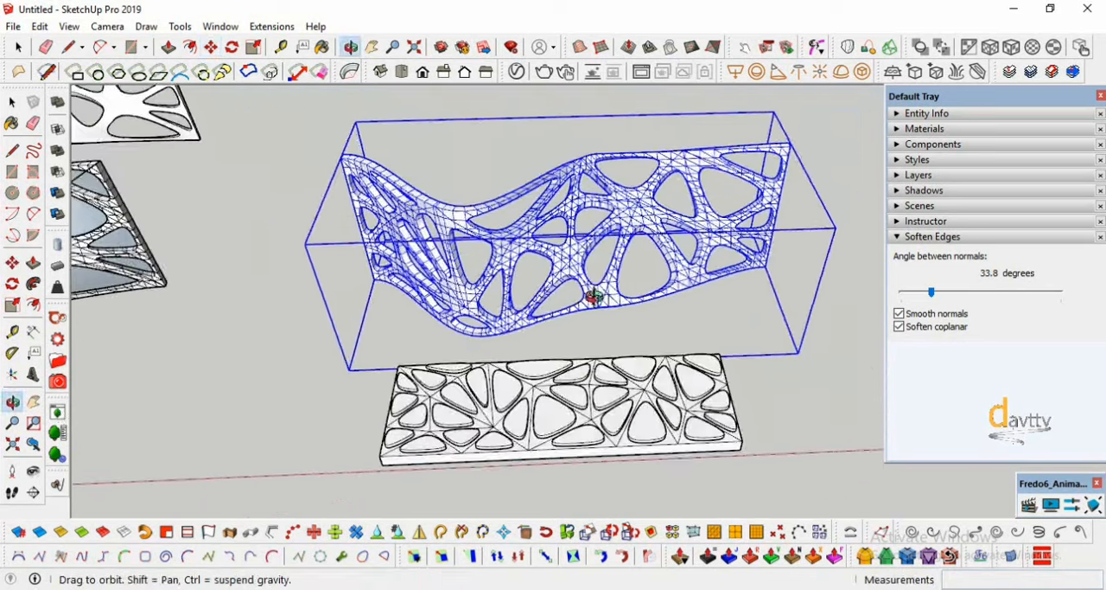
{"action": "middle_click_drag", "start_coordinate": [356, 347], "coordinate": [363, 354]}
{"action": "left_click", "coordinate": [12, 103]}
{"action": "left_click", "coordinate": [242, 407]}
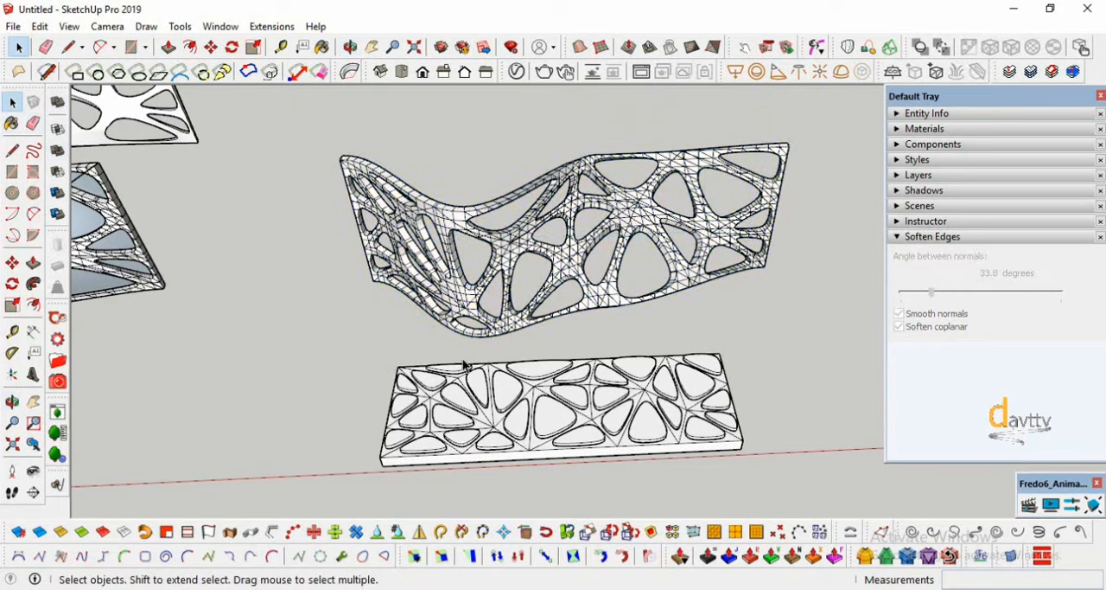
{"action": "left_click", "coordinate": [470, 306]}
{"action": "scroll", "coordinate": [470, 304], "scroll_direction": "up", "scroll_amount": 4}
{"action": "scroll", "coordinate": [470, 304], "scroll_direction": "down", "scroll_amount": 3}
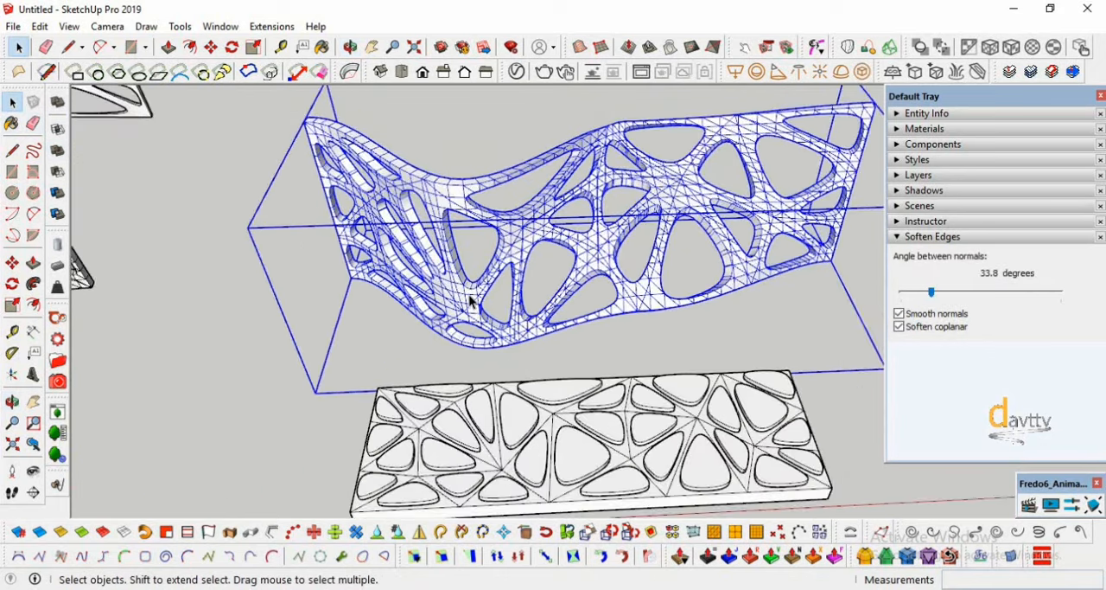
{"action": "left_click", "coordinate": [931, 294]}
{"action": "scroll", "coordinate": [676, 348], "scroll_direction": "down", "scroll_amount": 1}
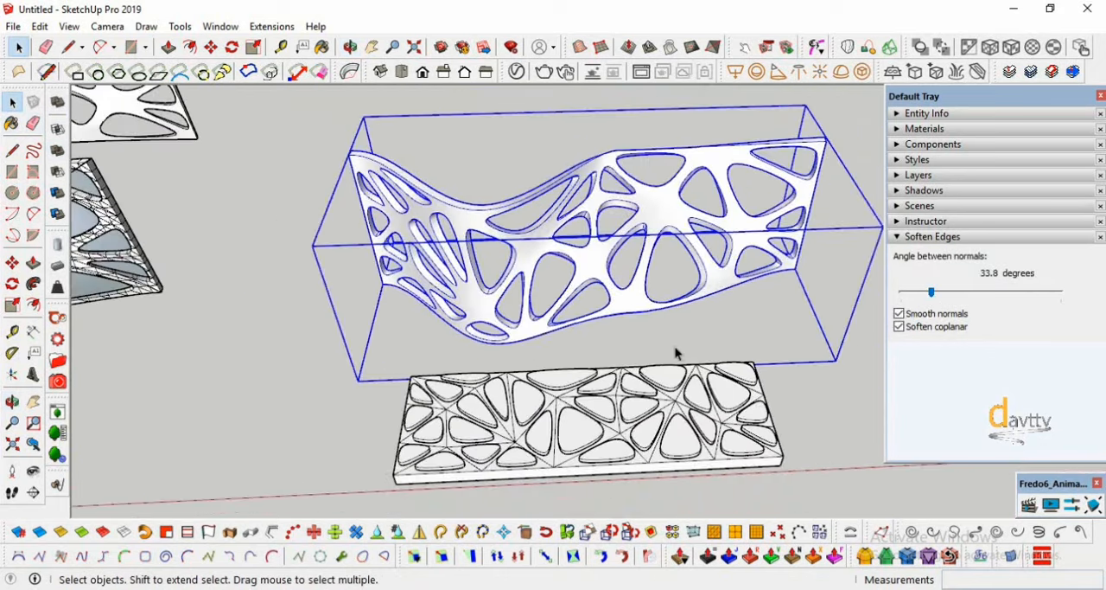
- Clear the selection and inspect the smoothed curved panel from both sides
{"action": "left_click", "coordinate": [13, 402]}
{"action": "left_click_drag", "start_coordinate": [553, 346], "coordinate": [414, 448]}
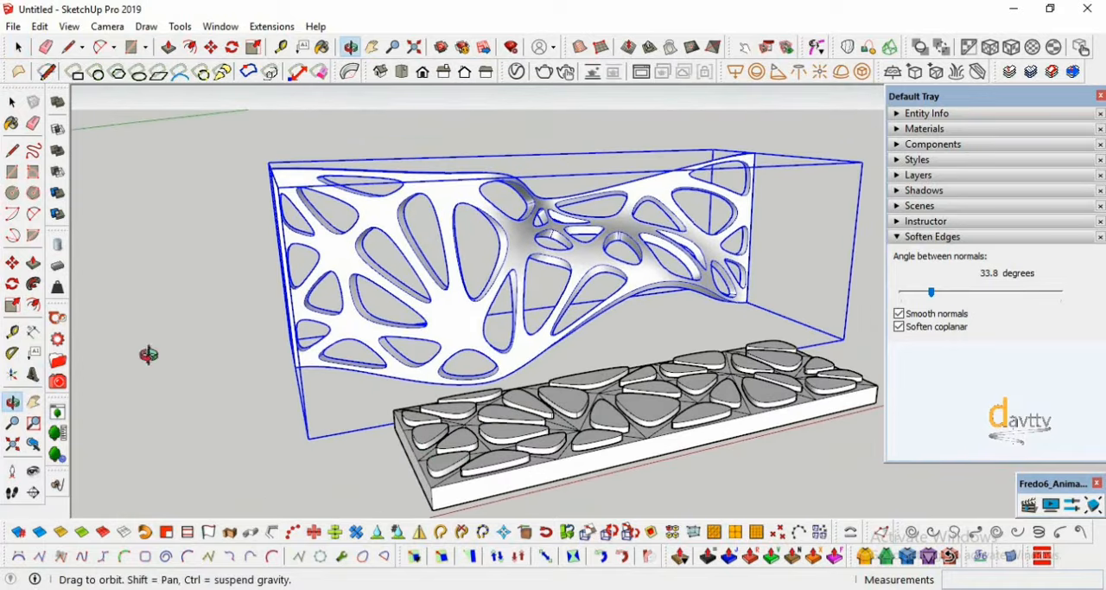
{"action": "left_click", "coordinate": [13, 103]}
{"action": "left_click", "coordinate": [215, 348]}
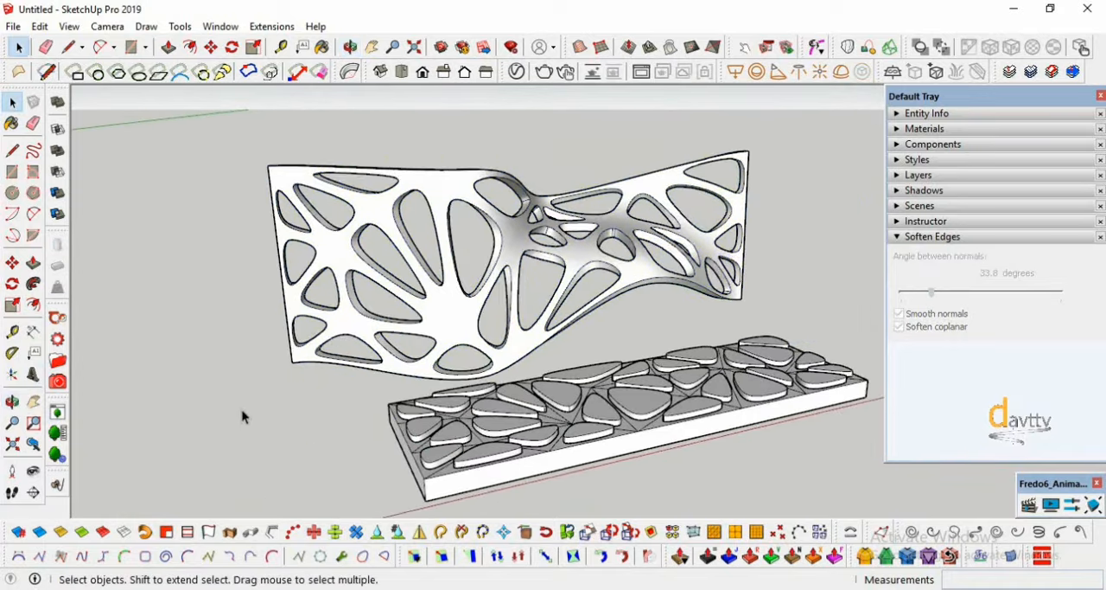
{"action": "left_click_drag", "start_coordinate": [694, 381], "coordinate": [467, 439]}
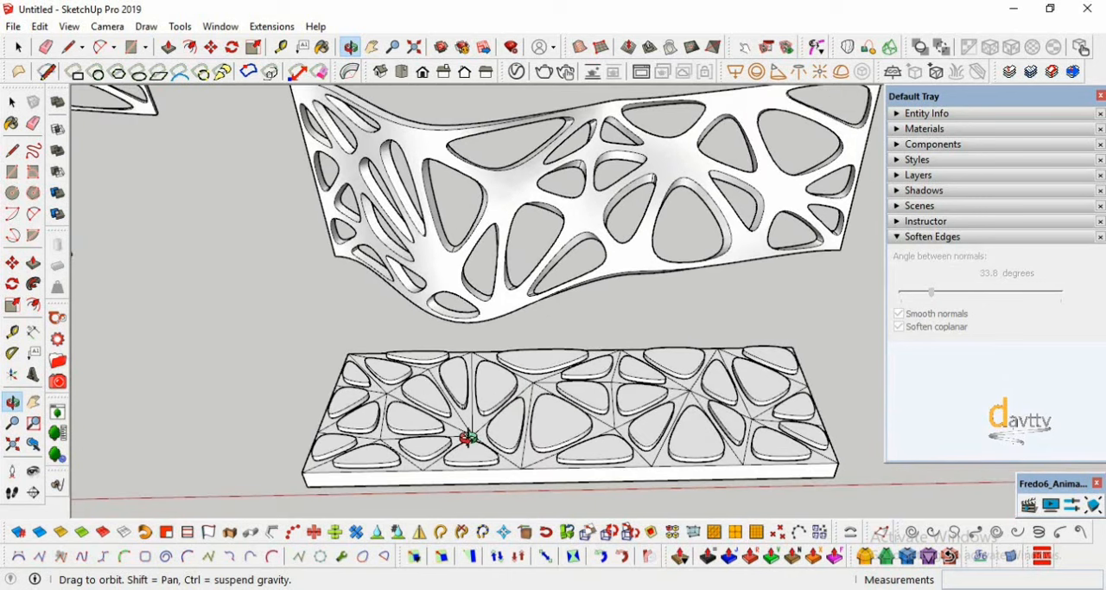
{"action": "left_click_drag", "start_coordinate": [473, 432], "coordinate": [487, 394]}
- Explode the group holding the Bezier surfaces behind the upright panel
{"action": "left_click", "coordinate": [12, 102]}
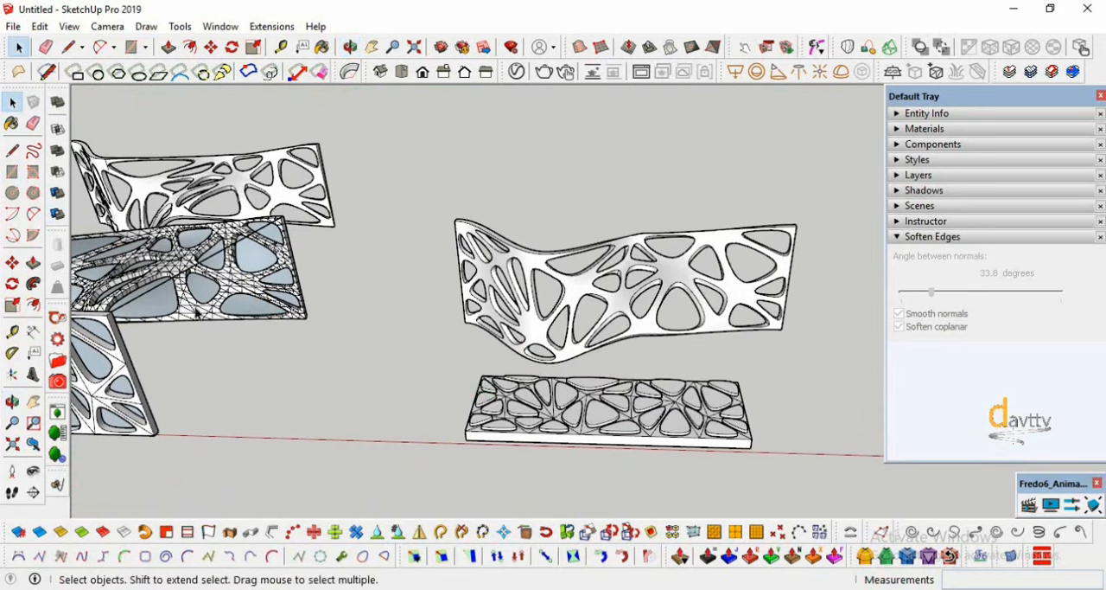
{"action": "scroll", "coordinate": [251, 290], "scroll_direction": "up", "scroll_amount": 1}
{"action": "left_click", "coordinate": [253, 290]}
{"action": "scroll", "coordinate": [254, 290], "scroll_direction": "up", "scroll_amount": 3}
{"action": "right_click", "coordinate": [242, 319]}
{"action": "left_click", "coordinate": [292, 299]}
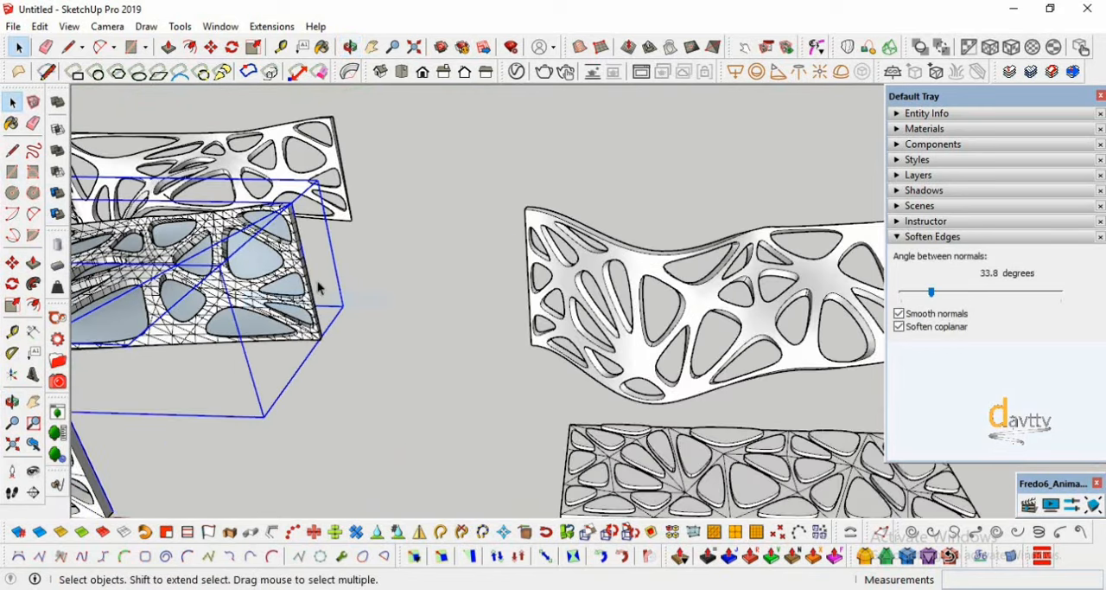
- Copy the curved Bezier surface by its lower corner onto the matching corner of the smoothed panel copy
{"action": "scroll", "coordinate": [337, 265], "scroll_direction": "up", "scroll_amount": 2}
{"action": "left_click", "coordinate": [376, 341]}
{"action": "scroll", "coordinate": [304, 337], "scroll_direction": "up", "scroll_amount": 4}
{"action": "left_click", "coordinate": [208, 354]}
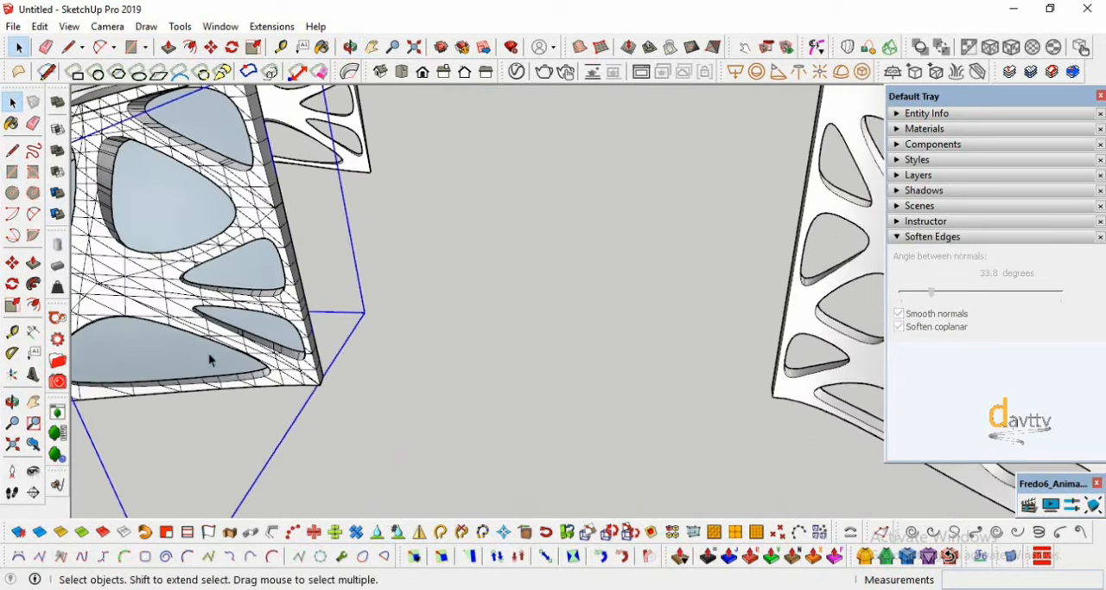
{"action": "left_click", "coordinate": [16, 264]}
{"action": "key", "text": "ctrl"}
{"action": "left_click", "coordinate": [321, 384]}
{"action": "scroll", "coordinate": [247, 380], "scroll_direction": "down", "scroll_amount": 5}
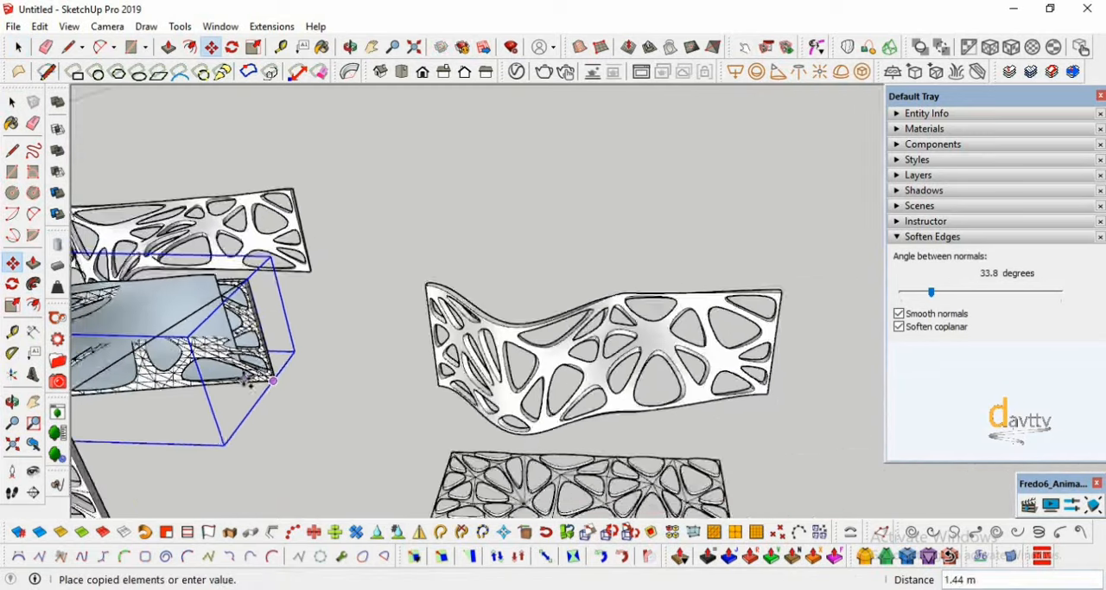
{"action": "scroll", "coordinate": [692, 372], "scroll_direction": "up", "scroll_amount": 8}
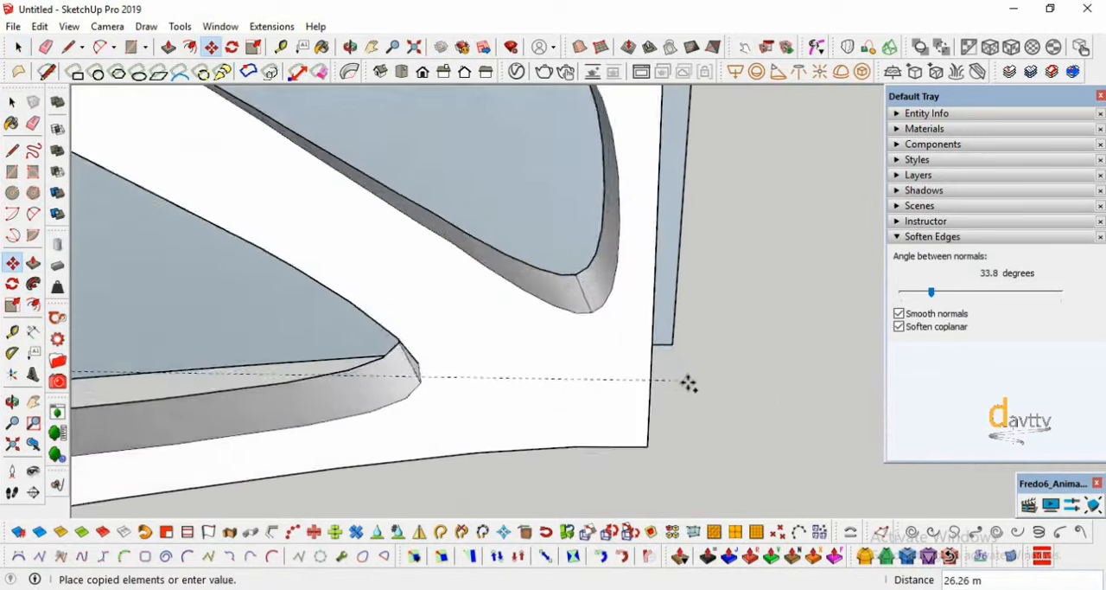
{"action": "scroll", "coordinate": [689, 383], "scroll_direction": "up", "scroll_amount": 5}
- Shift the copied Bezier surface about 0.3 m so its lower corner sits within the smoothed panel's thickness
{"action": "middle_click_drag", "start_coordinate": [511, 400], "coordinate": [507, 437]}
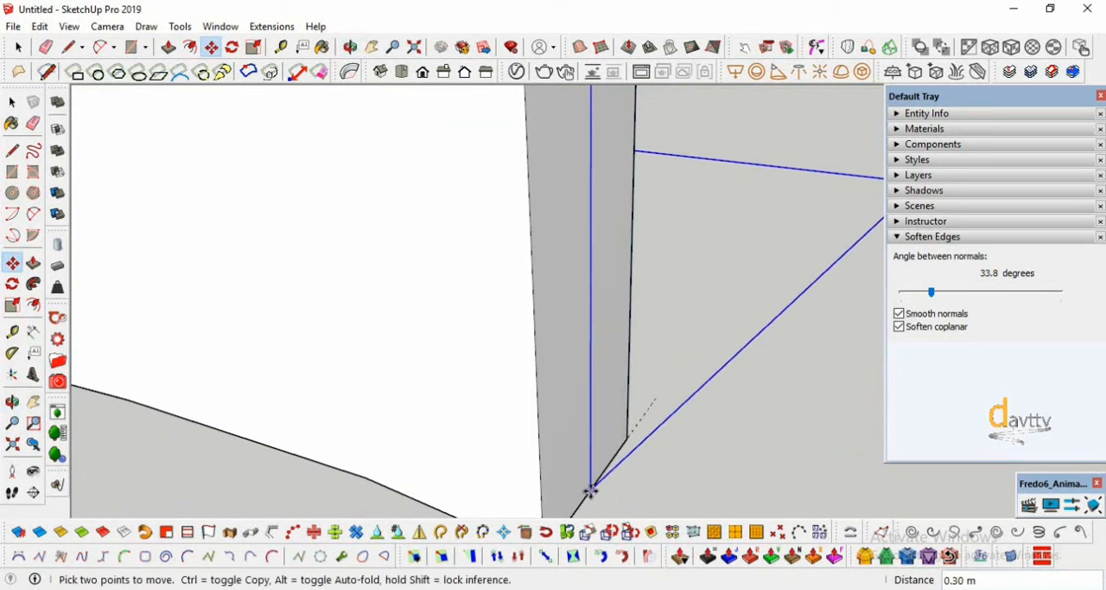
{"action": "scroll", "coordinate": [640, 465], "scroll_direction": "down", "scroll_amount": 10}
{"action": "scroll", "coordinate": [694, 440], "scroll_direction": "down", "scroll_amount": 8}
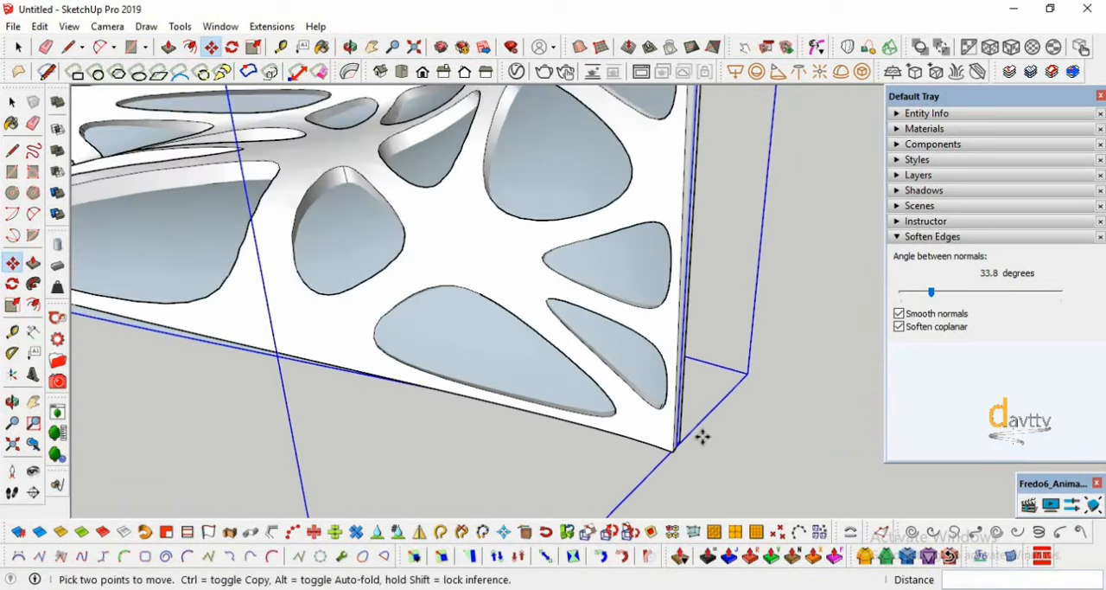
{"action": "left_click", "coordinate": [12, 401]}
{"action": "left_click_drag", "start_coordinate": [298, 357], "coordinate": [275, 377]}
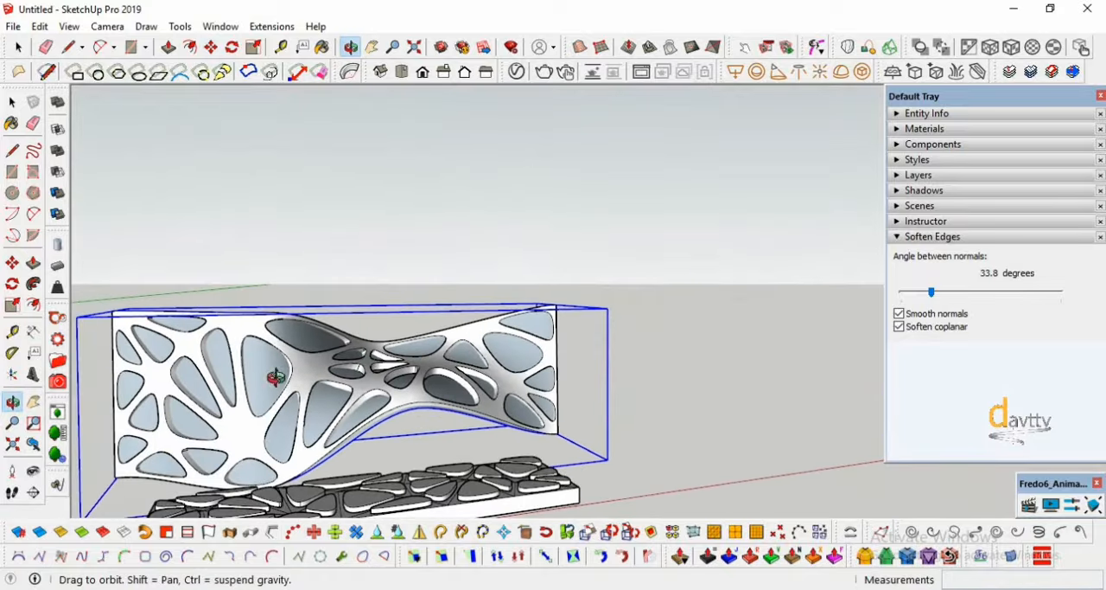
{"action": "key", "text": "space"}
{"action": "left_click", "coordinate": [523, 290]}
{"action": "left_click", "coordinate": [514, 353]}
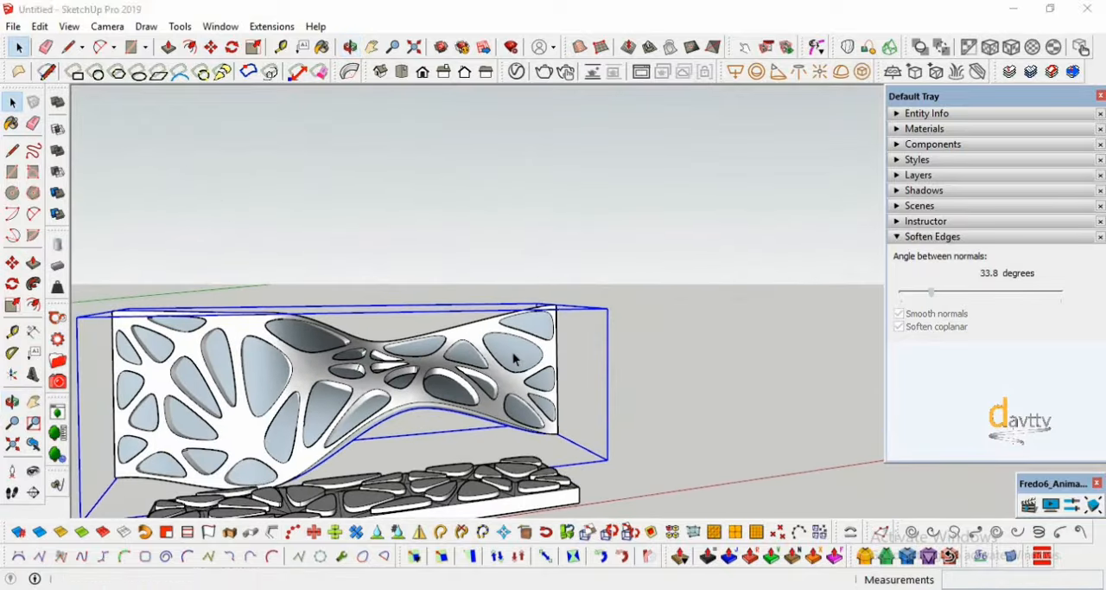
{"action": "double_click", "coordinate": [514, 355]}
{"action": "left_click", "coordinate": [653, 350]}
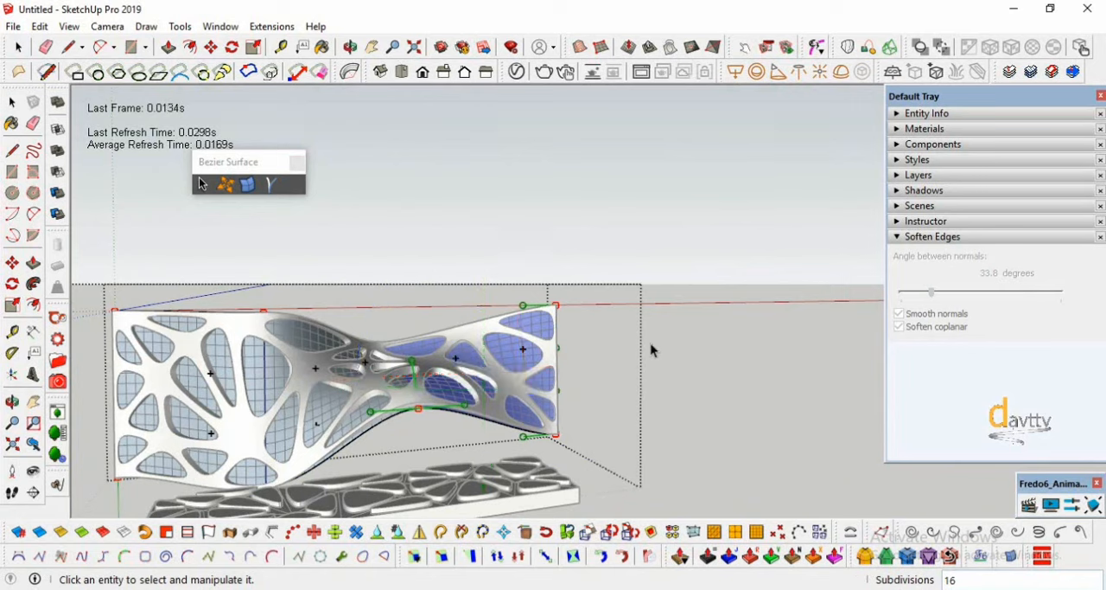
{"action": "left_click", "coordinate": [10, 104]}
- Explode the copied Bezier surface inside the smoothed panel into plain faces and clear the selection
{"action": "left_click", "coordinate": [519, 363]}
{"action": "left_click", "coordinate": [574, 265]}
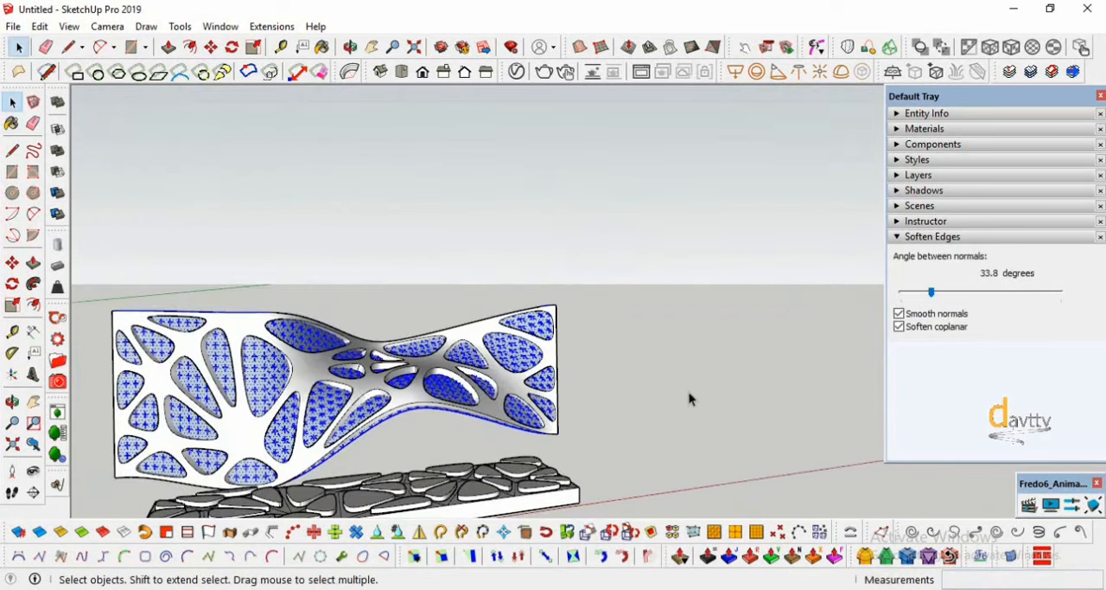
{"action": "scroll", "coordinate": [687, 394], "scroll_direction": "down", "scroll_amount": 2}
{"action": "left_click", "coordinate": [684, 392]}
{"action": "scroll", "coordinate": [680, 383], "scroll_direction": "down", "scroll_amount": 1}
{"action": "scroll", "coordinate": [362, 453], "scroll_direction": "up", "scroll_amount": 1}
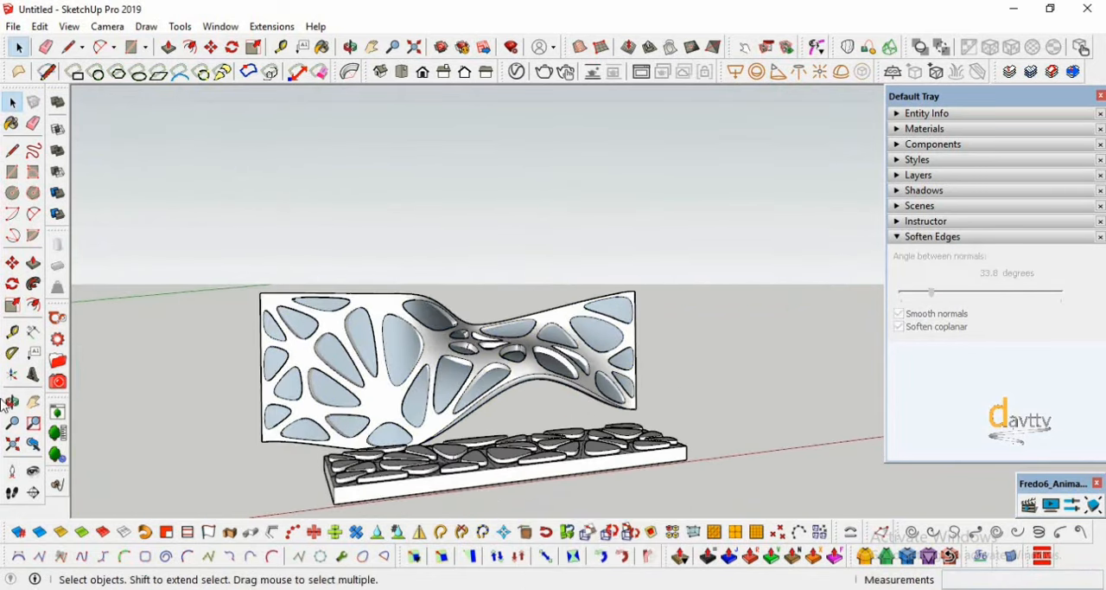
- Paint the infill surface of the smoothed curved panel with Translucent Glass Dark Green from the Glass and Mirrors collection
{"action": "middle_click_drag", "start_coordinate": [482, 422], "coordinate": [592, 386]}
{"action": "left_click", "coordinate": [920, 130]}
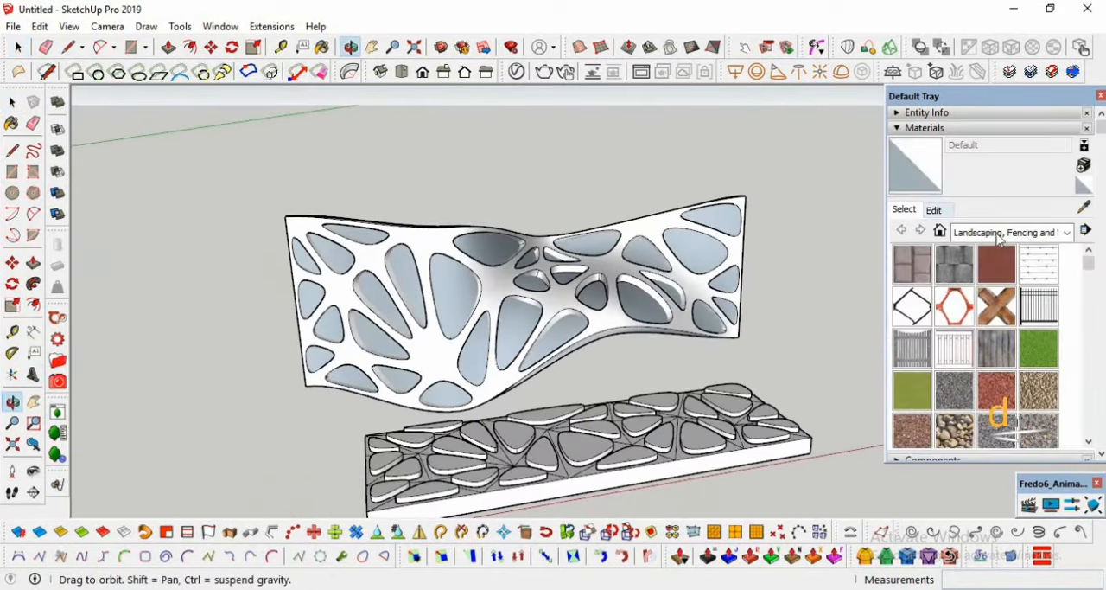
{"action": "left_click", "coordinate": [1068, 233]}
{"action": "left_click", "coordinate": [996, 322]}
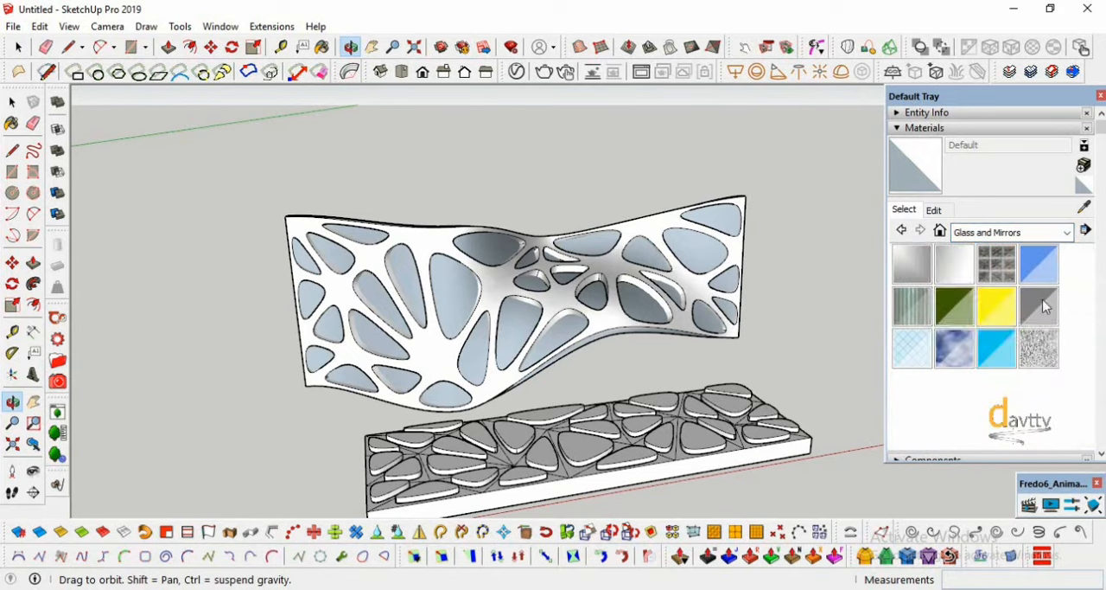
{"action": "left_click", "coordinate": [954, 306]}
{"action": "left_click", "coordinate": [534, 314]}
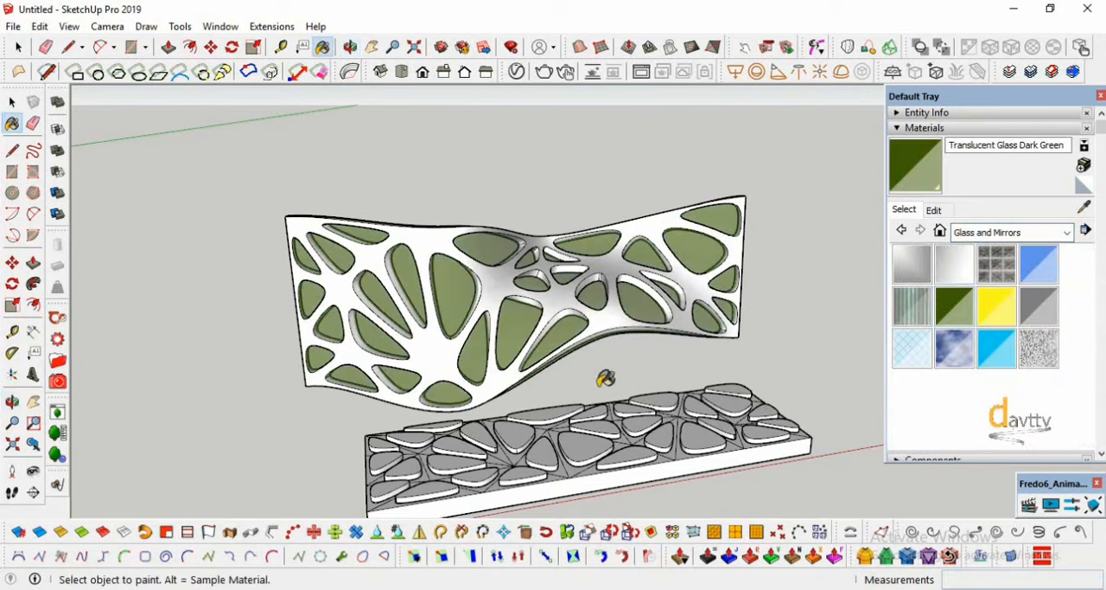
- Examine the green-glazed curved panel and the neighbouring panels from several sides, including where the glass meets the panel's edges
{"action": "left_click", "coordinate": [12, 400]}
{"action": "left_click_drag", "start_coordinate": [467, 406], "coordinate": [731, 281]}
{"action": "left_click_drag", "start_coordinate": [706, 324], "coordinate": [652, 395]}
{"action": "scroll", "coordinate": [724, 389], "scroll_direction": "down", "scroll_amount": 6}
{"action": "scroll", "coordinate": [678, 375], "scroll_direction": "down", "scroll_amount": 3}
{"action": "scroll", "coordinate": [216, 266], "scroll_direction": "up", "scroll_amount": 4}
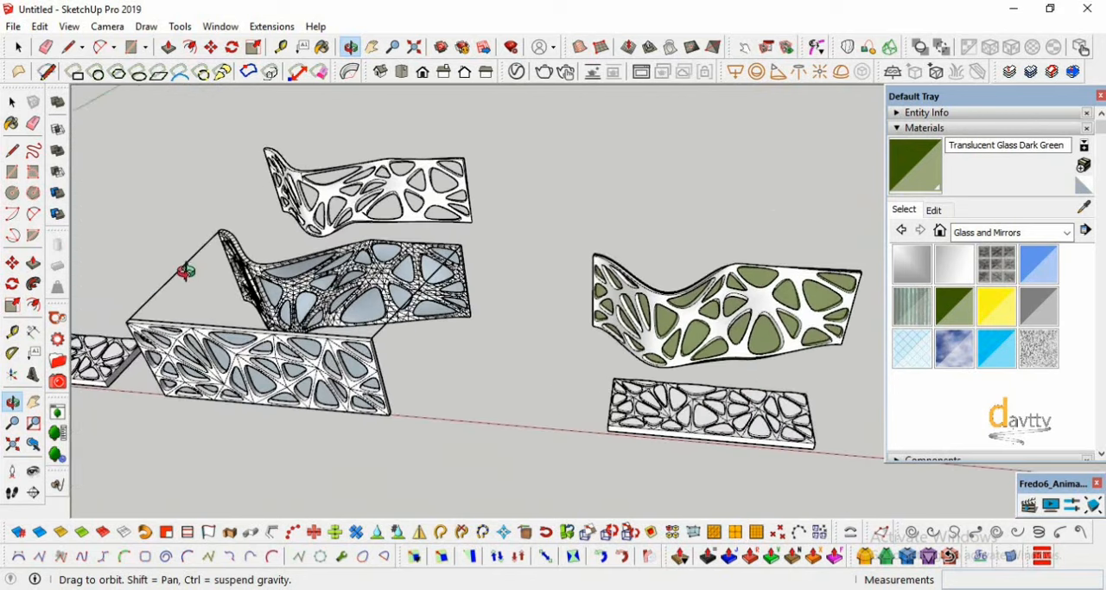
{"action": "scroll", "coordinate": [449, 341], "scroll_direction": "down", "scroll_amount": 4}
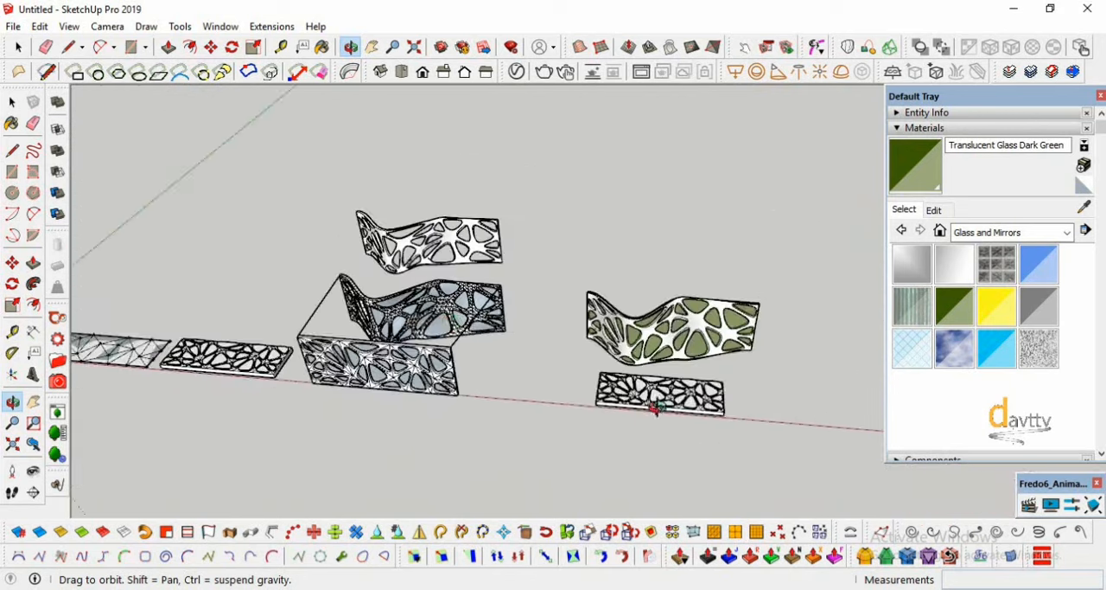
{"action": "scroll", "coordinate": [769, 398], "scroll_direction": "up", "scroll_amount": 2}
{"action": "scroll", "coordinate": [680, 377], "scroll_direction": "up", "scroll_amount": 4}
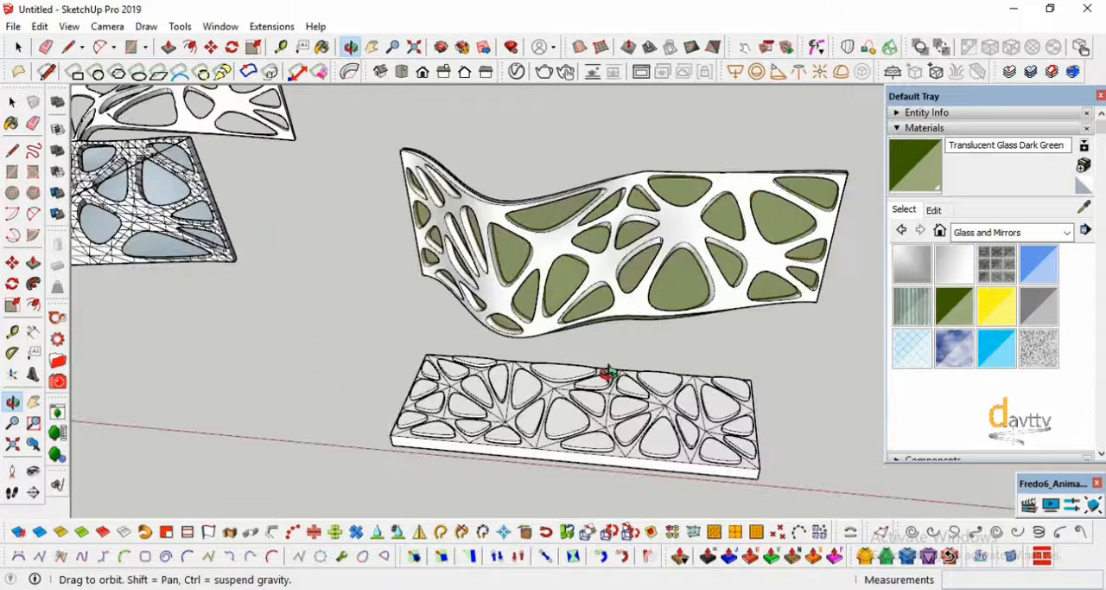
{"action": "left_click_drag", "start_coordinate": [610, 376], "coordinate": [765, 304]}
{"action": "scroll", "coordinate": [590, 313], "scroll_direction": "up", "scroll_amount": 5}
{"action": "scroll", "coordinate": [407, 239], "scroll_direction": "down", "scroll_amount": 5}
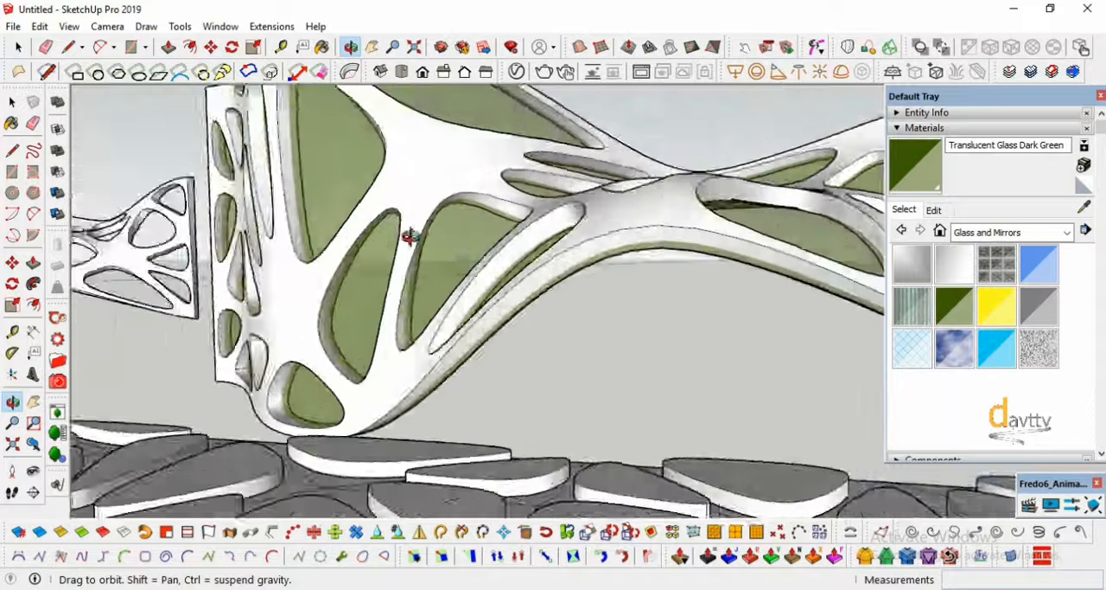
{"action": "scroll", "coordinate": [346, 388], "scroll_direction": "up", "scroll_amount": 5}
{"action": "scroll", "coordinate": [572, 389], "scroll_direction": "down", "scroll_amount": 5}
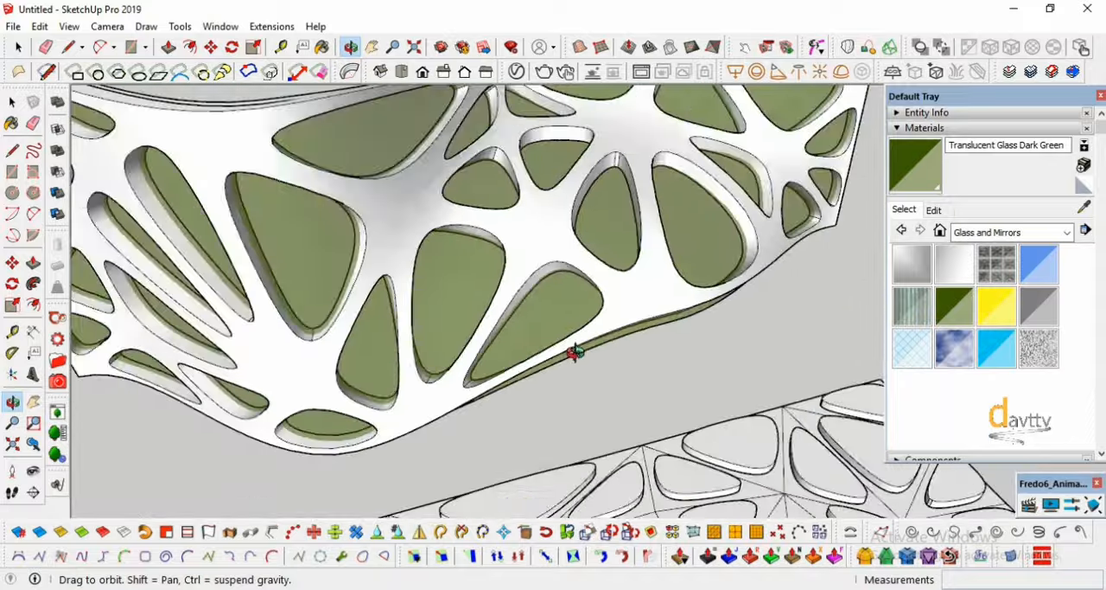
- Intersect the faces of the smoothed curved panel and its glass infill with the model
{"action": "key", "text": "space"}
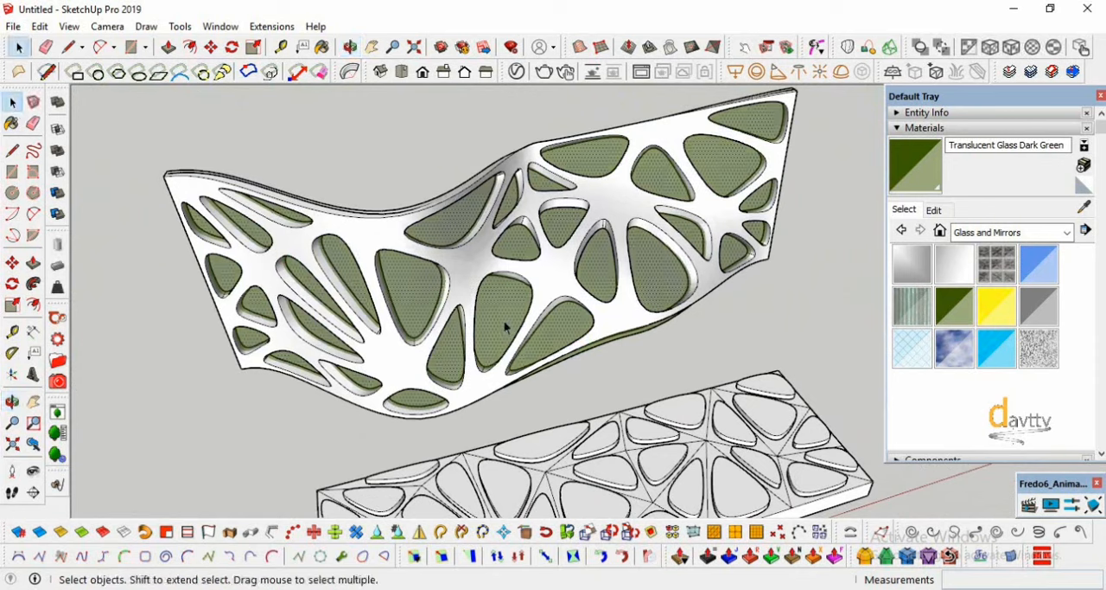
{"action": "left_click", "coordinate": [461, 294]}
{"action": "right_click", "coordinate": [461, 294]}
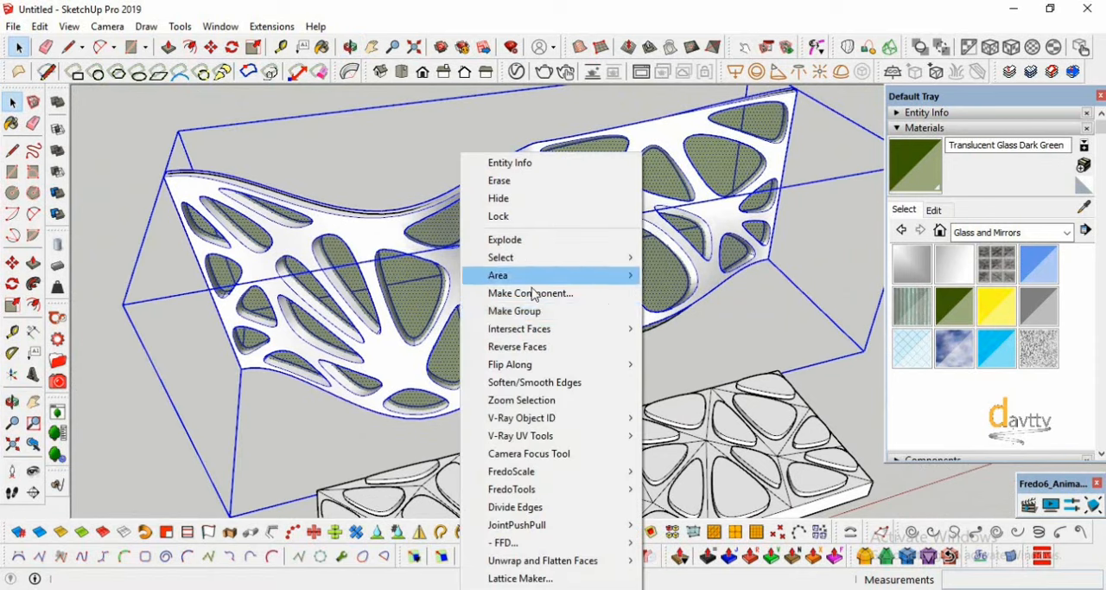
{"action": "mouse_move", "coordinate": [607, 330]}
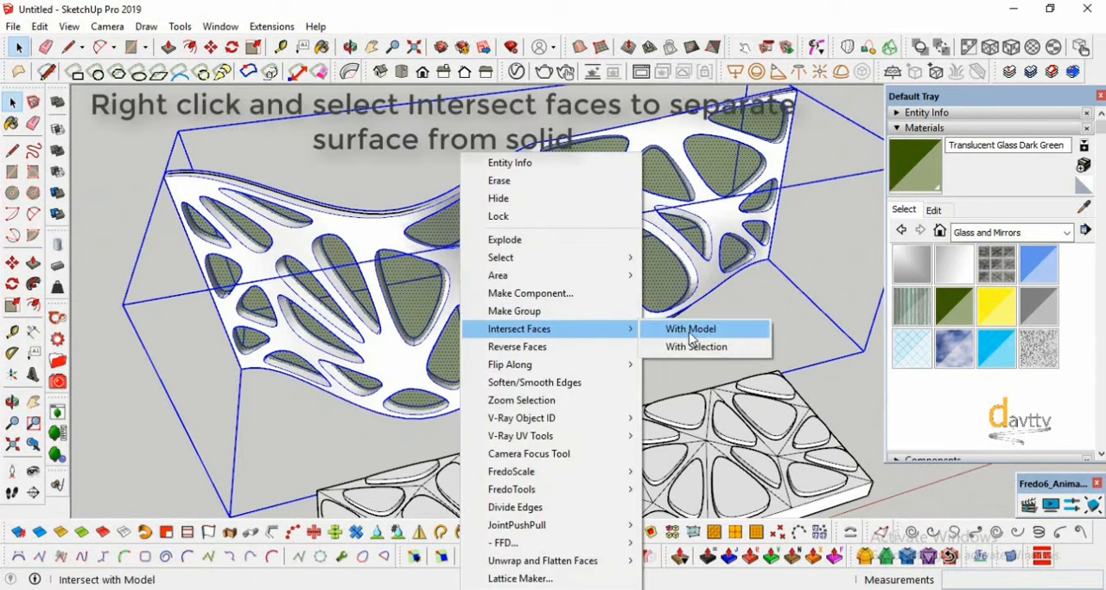
{"action": "left_click", "coordinate": [692, 330]}
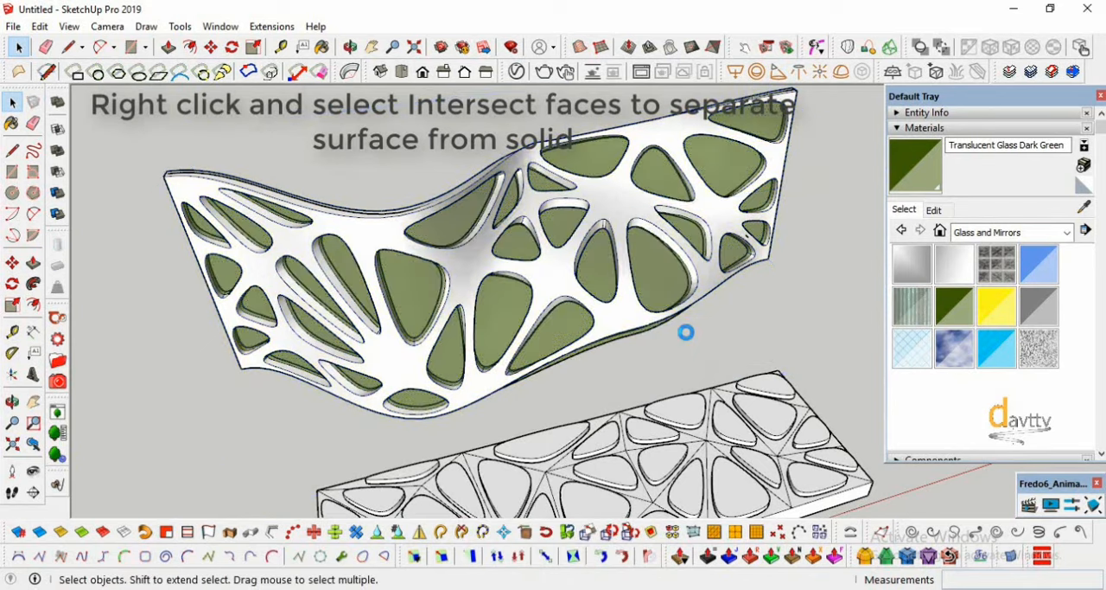
- Delete the strip of green glass that projects beyond the curved panel's lower edge
{"action": "scroll", "coordinate": [608, 368], "scroll_direction": "up", "scroll_amount": 8}
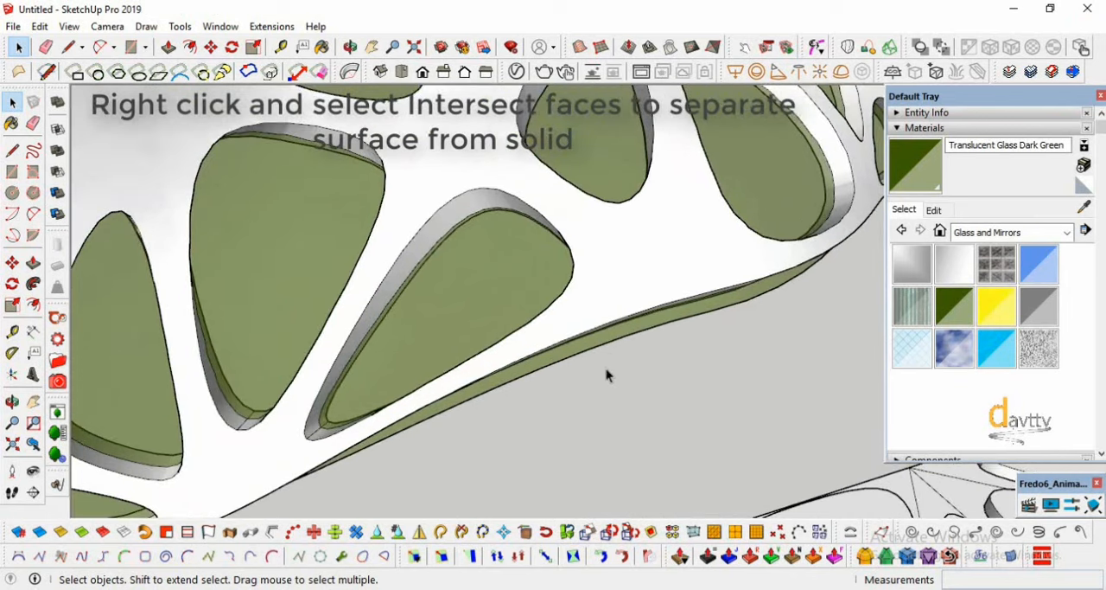
{"action": "left_click", "coordinate": [579, 349]}
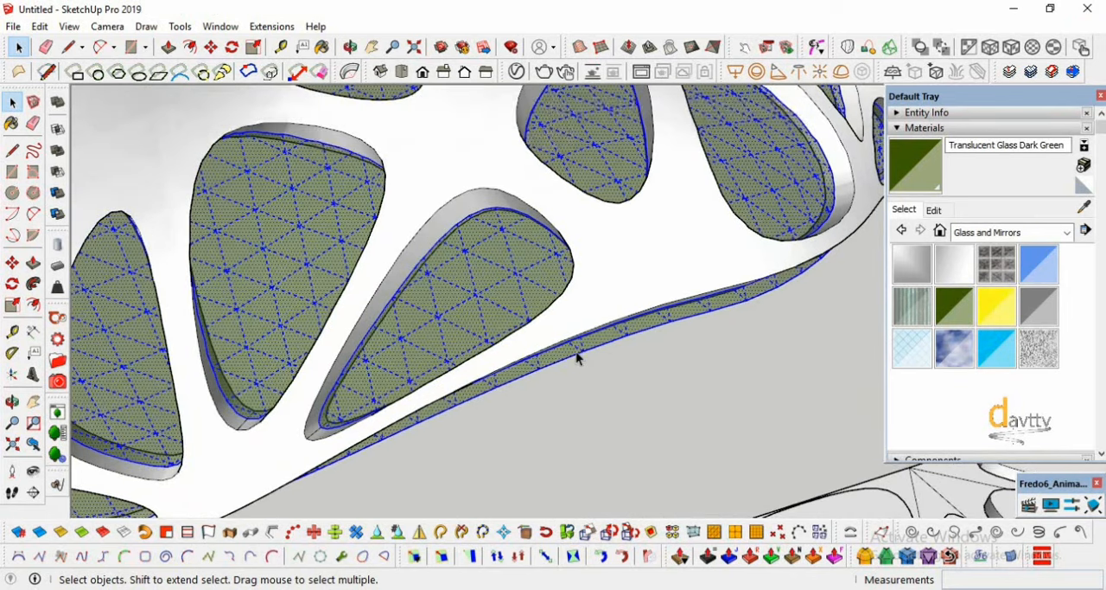
{"action": "left_click", "coordinate": [577, 352]}
{"action": "key", "text": "Delete"}
- Erase the first leftover edge segments of the removed glass strip below the middle of the curved panel
{"action": "scroll", "coordinate": [577, 352], "scroll_direction": "down", "scroll_amount": 1}
{"action": "left_click", "coordinate": [588, 350]}
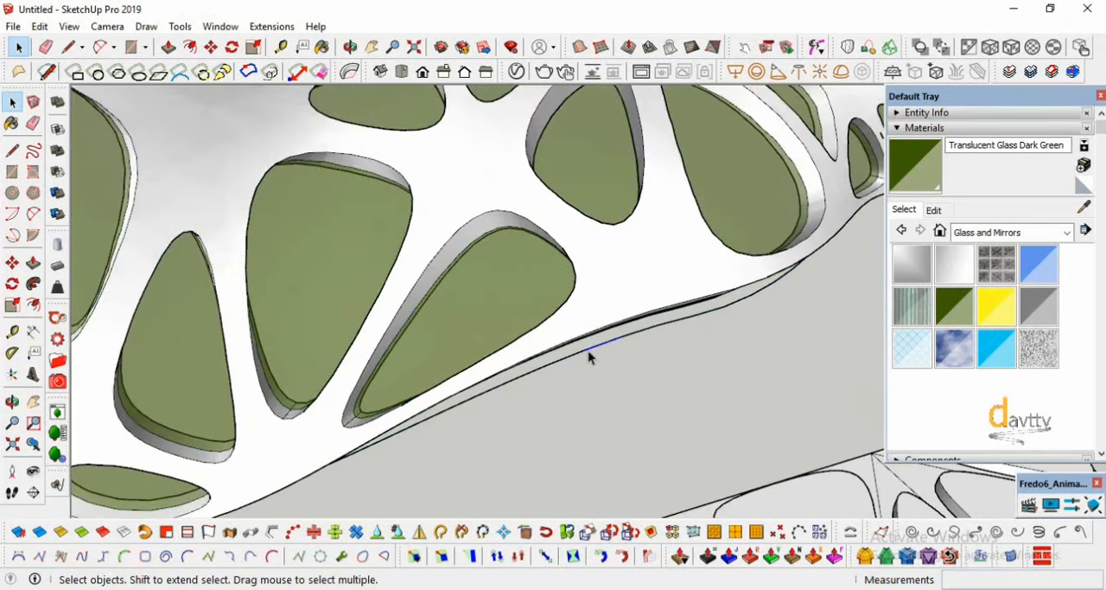
{"action": "key", "text": "Delete"}
{"action": "left_click", "coordinate": [578, 351]}
{"action": "left_click", "coordinate": [578, 353]}
{"action": "scroll", "coordinate": [605, 362], "scroll_direction": "down", "scroll_amount": 10}
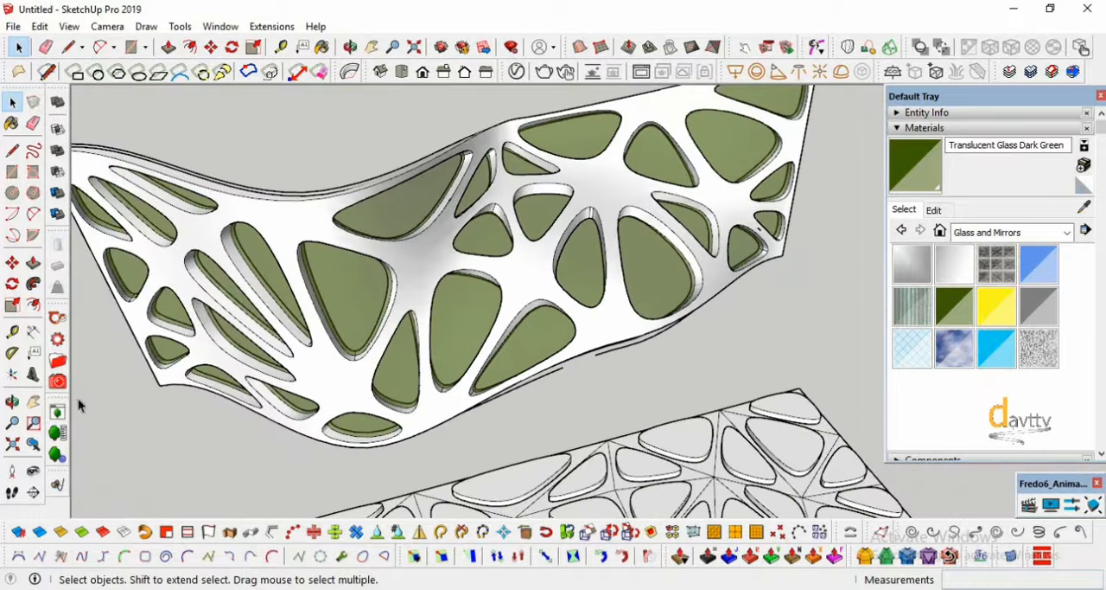
- Erase the leftover edge segments running alongside the straight part of the curved panel's lower edge
{"action": "left_click", "coordinate": [12, 402]}
{"action": "left_click_drag", "start_coordinate": [279, 375], "coordinate": [649, 346]}
{"action": "scroll", "coordinate": [631, 321], "scroll_direction": "up", "scroll_amount": 4}
{"action": "key", "text": "space"}
{"action": "left_click", "coordinate": [682, 405]}
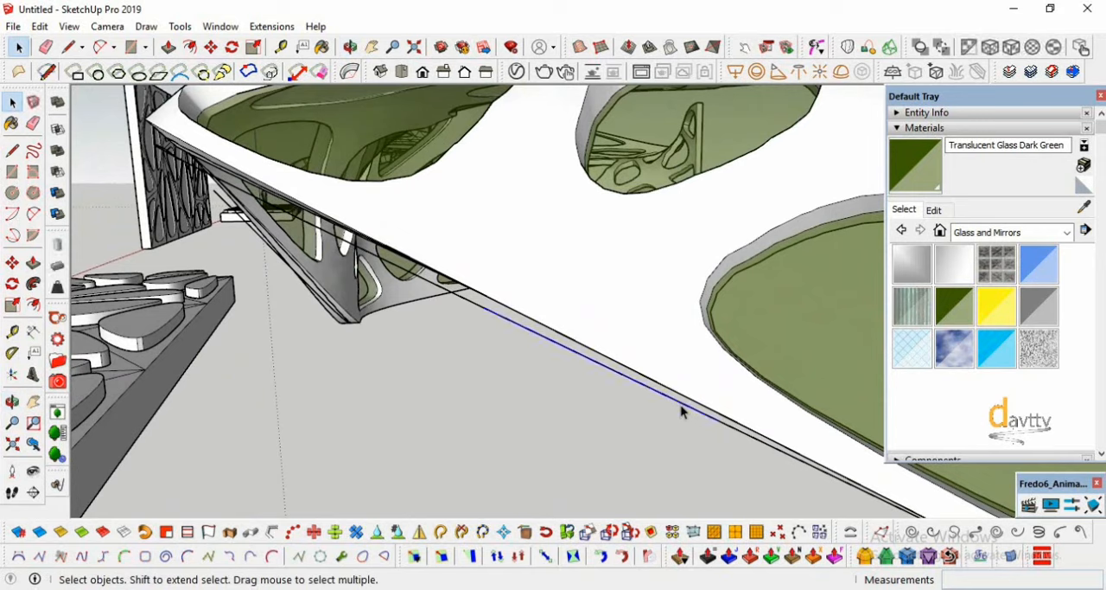
{"action": "key", "text": "Delete"}
{"action": "left_click", "coordinate": [728, 427]}
{"action": "key", "text": "Delete"}
{"action": "left_click", "coordinate": [876, 504]}
{"action": "key", "text": "Delete"}
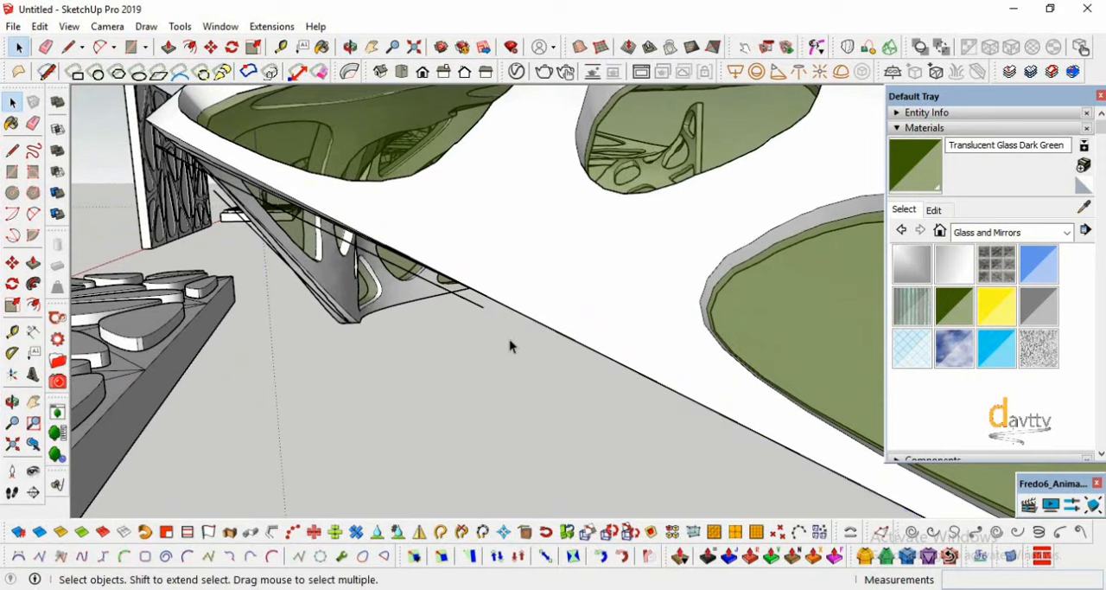
{"action": "left_click", "coordinate": [478, 309]}
{"action": "key", "text": "Delete"}
- Erase the remaining stray edge pieces beneath the tightly curved lower bend of the glazed panel
{"action": "middle_click_drag", "start_coordinate": [482, 315], "coordinate": [482, 376]}
{"action": "left_click", "coordinate": [481, 370]}
{"action": "left_click", "coordinate": [353, 419]}
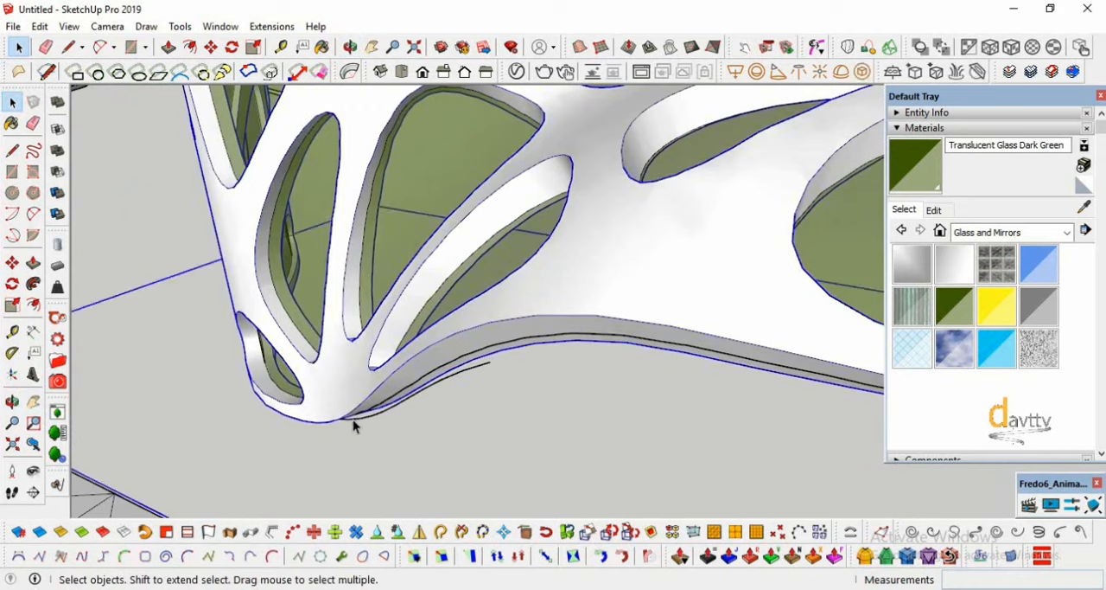
{"action": "left_click", "coordinate": [357, 421]}
{"action": "key", "text": "Delete"}
{"action": "left_click", "coordinate": [370, 416]}
{"action": "key", "text": "Delete"}
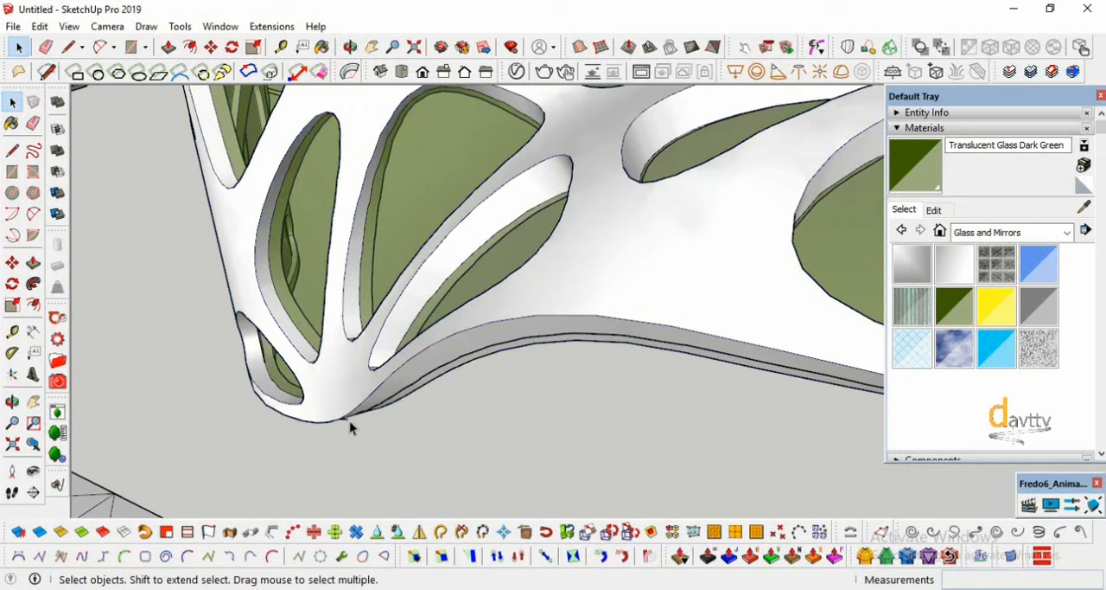
{"action": "left_click", "coordinate": [347, 419]}
{"action": "scroll", "coordinate": [347, 421], "scroll_direction": "up", "scroll_amount": 3}
{"action": "scroll", "coordinate": [347, 421], "scroll_direction": "up", "scroll_amount": 3}
{"action": "left_click", "coordinate": [347, 412]}
{"action": "key", "text": "Delete"}
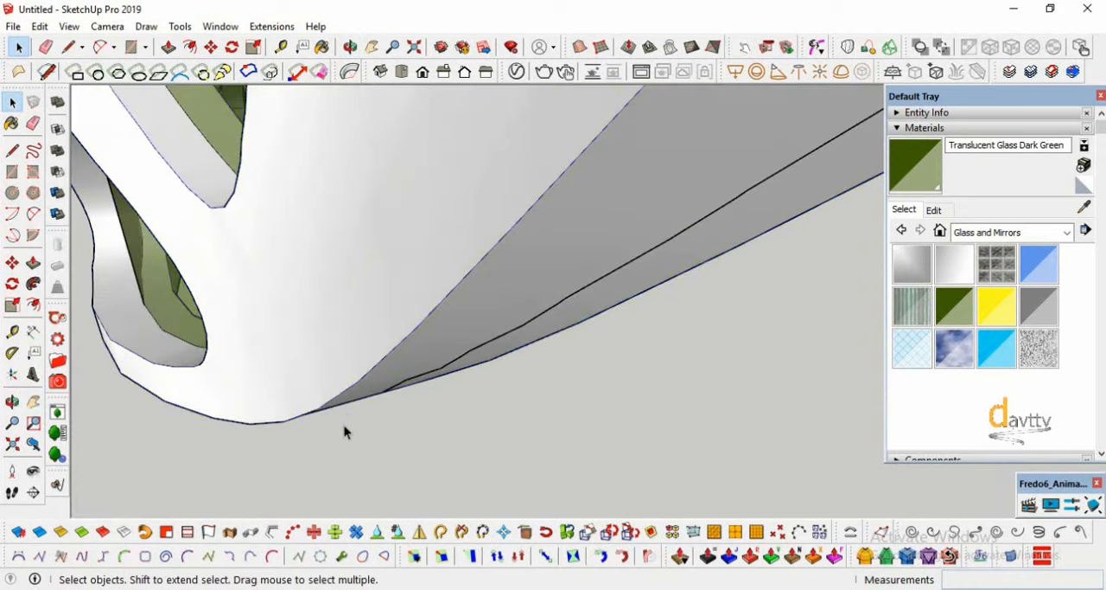
- Copy the upright flat perforated panel by its upper corner about 52.6 m along the red axis, past the glazed panel
{"action": "scroll", "coordinate": [344, 414], "scroll_direction": "down", "scroll_amount": 6}
{"action": "scroll", "coordinate": [355, 367], "scroll_direction": "down", "scroll_amount": 5}
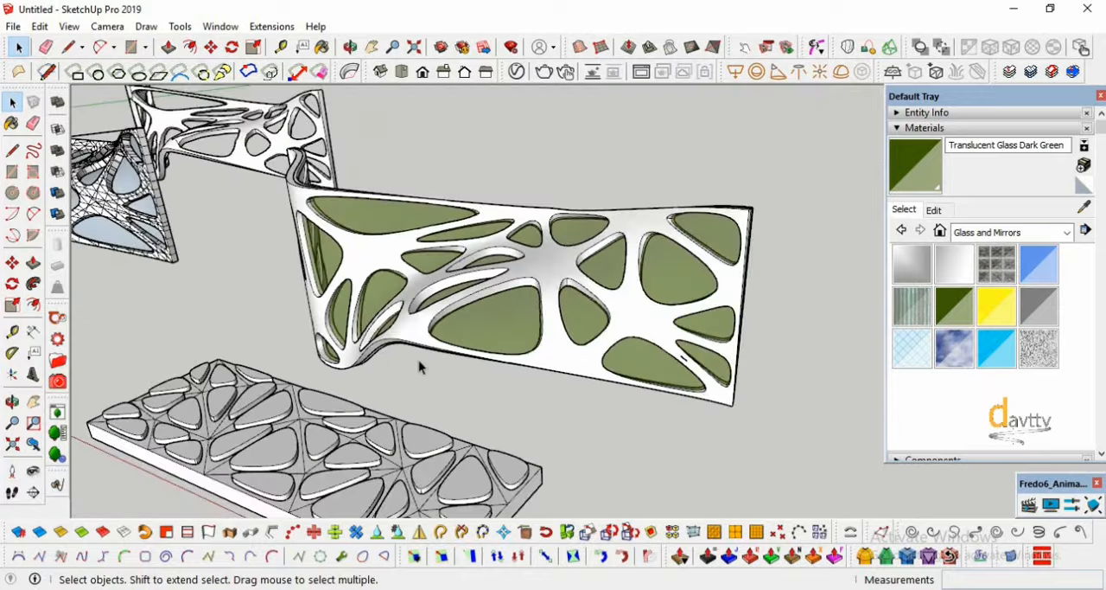
{"action": "middle_click_drag", "start_coordinate": [277, 333], "coordinate": [329, 346]}
{"action": "scroll", "coordinate": [642, 304], "scroll_direction": "down", "scroll_amount": 6}
{"action": "scroll", "coordinate": [358, 356], "scroll_direction": "up", "scroll_amount": 4}
{"action": "scroll", "coordinate": [356, 356], "scroll_direction": "up", "scroll_amount": 2}
{"action": "key", "text": "space"}
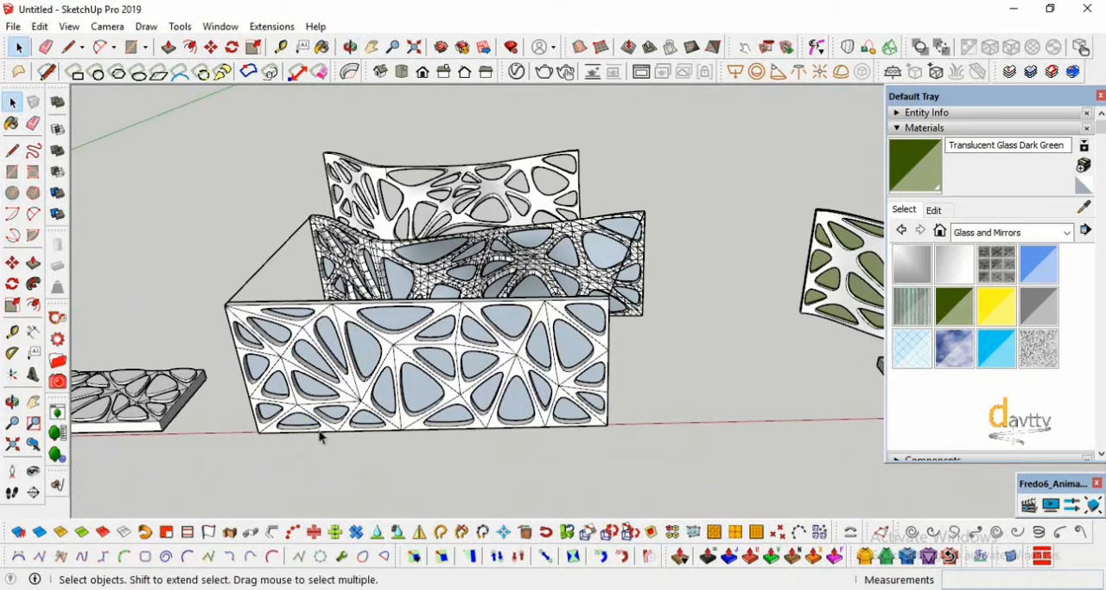
{"action": "left_click", "coordinate": [354, 412]}
{"action": "left_click", "coordinate": [13, 267]}
{"action": "scroll", "coordinate": [250, 323], "scroll_direction": "up", "scroll_amount": 3}
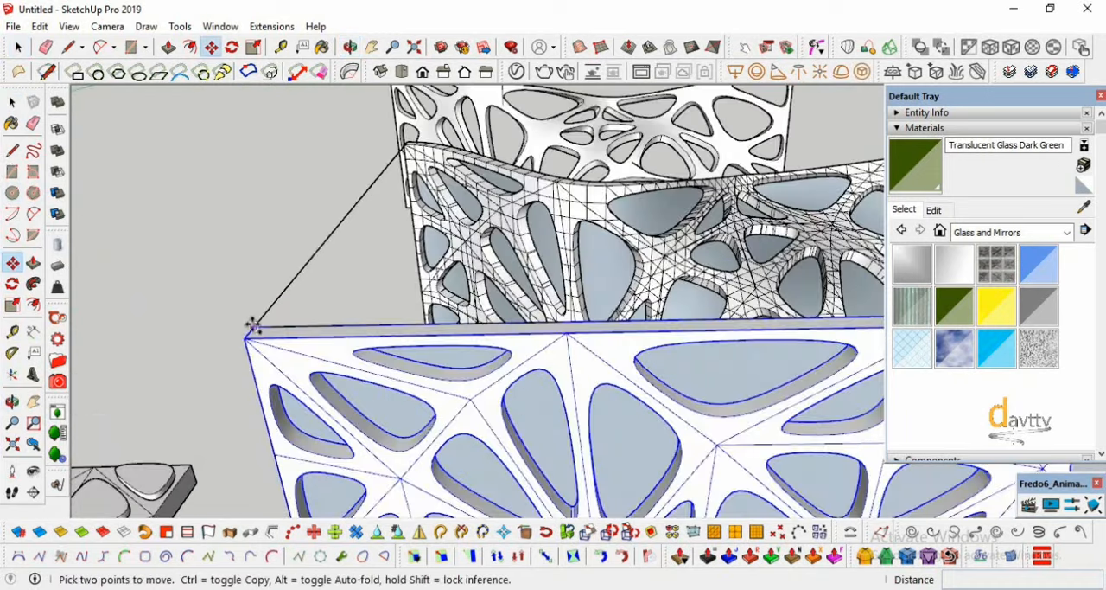
{"action": "key", "text": "ctrl"}
{"action": "left_click", "coordinate": [250, 323]}
{"action": "scroll", "coordinate": [178, 329], "scroll_direction": "down", "scroll_amount": 5}
{"action": "scroll", "coordinate": [173, 337], "scroll_direction": "down", "scroll_amount": 2}
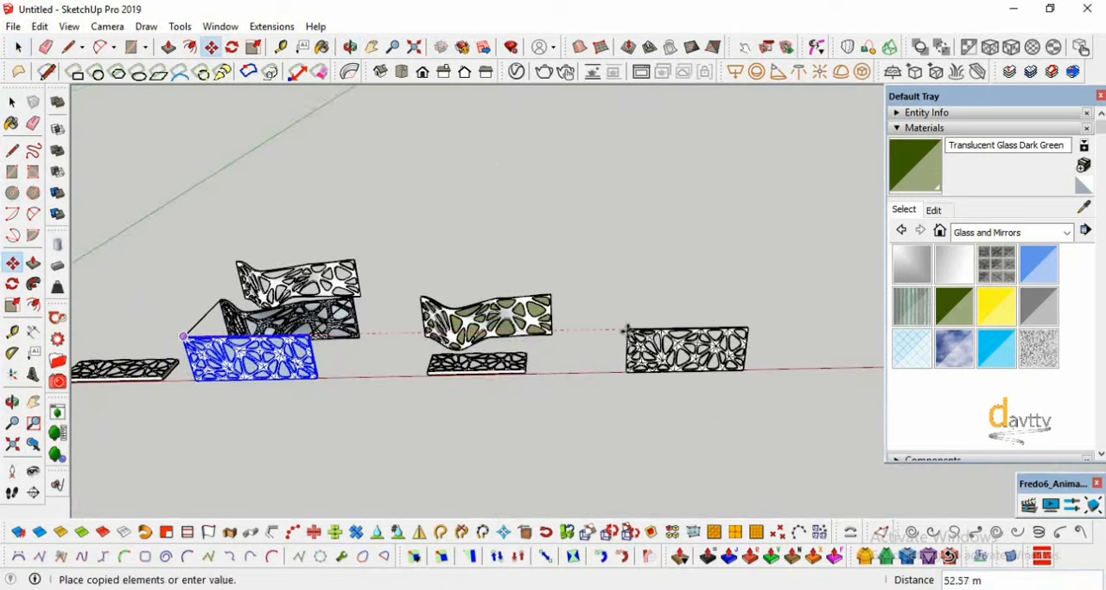
{"action": "left_click", "coordinate": [625, 324]}
- Scale the copied upright panel vertically by a factor of 2.50 along the blue axis
{"action": "scroll", "coordinate": [745, 317], "scroll_direction": "up", "scroll_amount": 4}
{"action": "scroll", "coordinate": [722, 311], "scroll_direction": "up", "scroll_amount": 1}
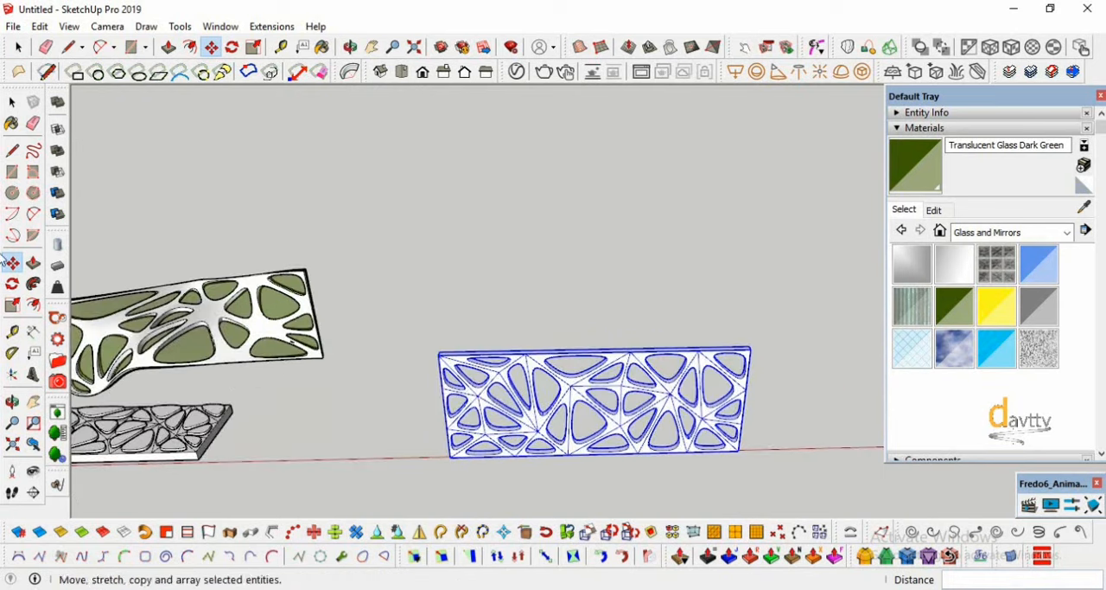
{"action": "left_click", "coordinate": [12, 305]}
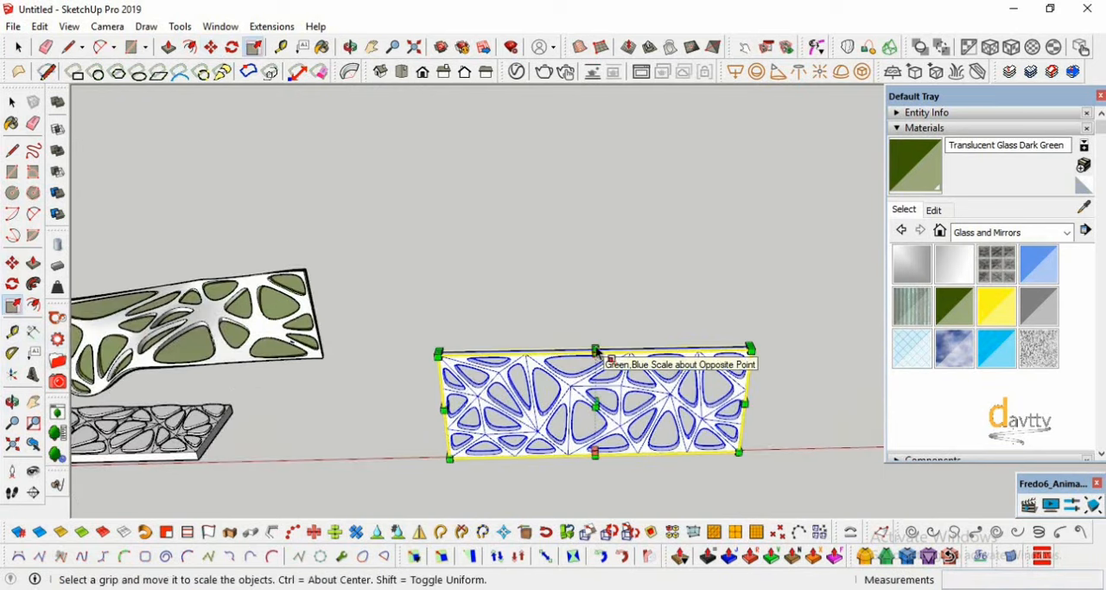
{"action": "left_click_drag", "start_coordinate": [596, 348], "coordinate": [582, 158]}
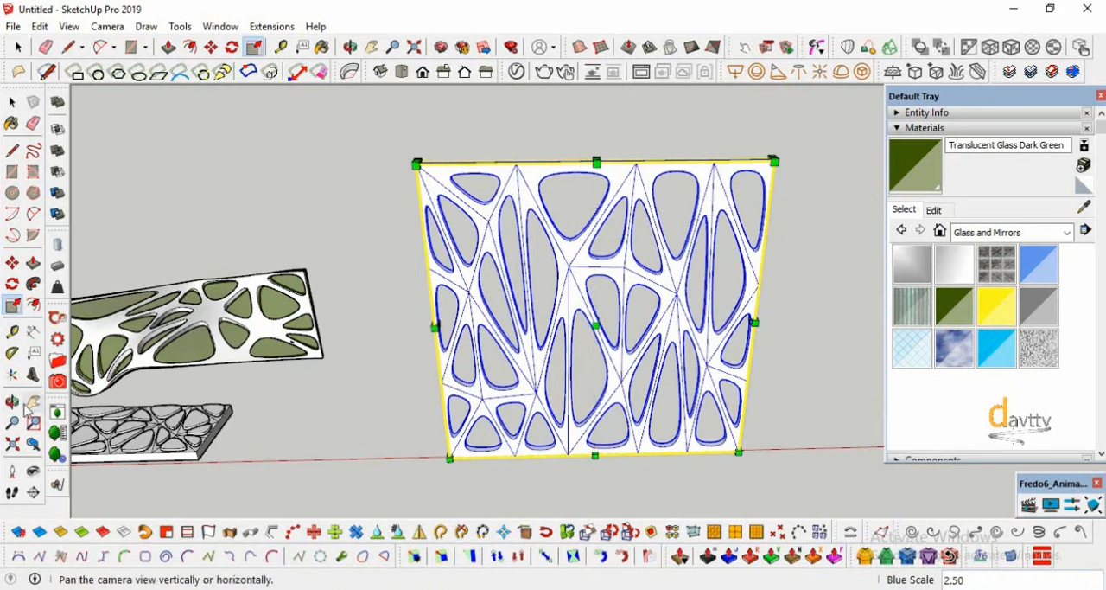
{"action": "left_click", "coordinate": [12, 402]}
{"action": "left_click_drag", "start_coordinate": [511, 321], "coordinate": [605, 294]}
{"action": "left_click", "coordinate": [349, 71]}
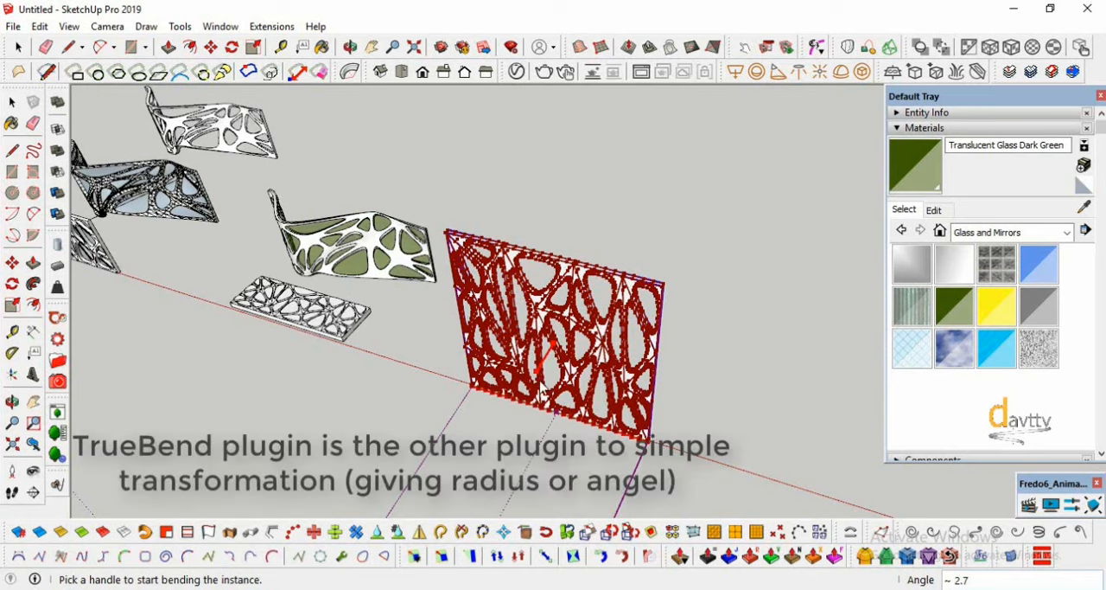
{"action": "left_click_drag", "start_coordinate": [512, 416], "coordinate": [494, 436]}
{"action": "key", "text": "space"}
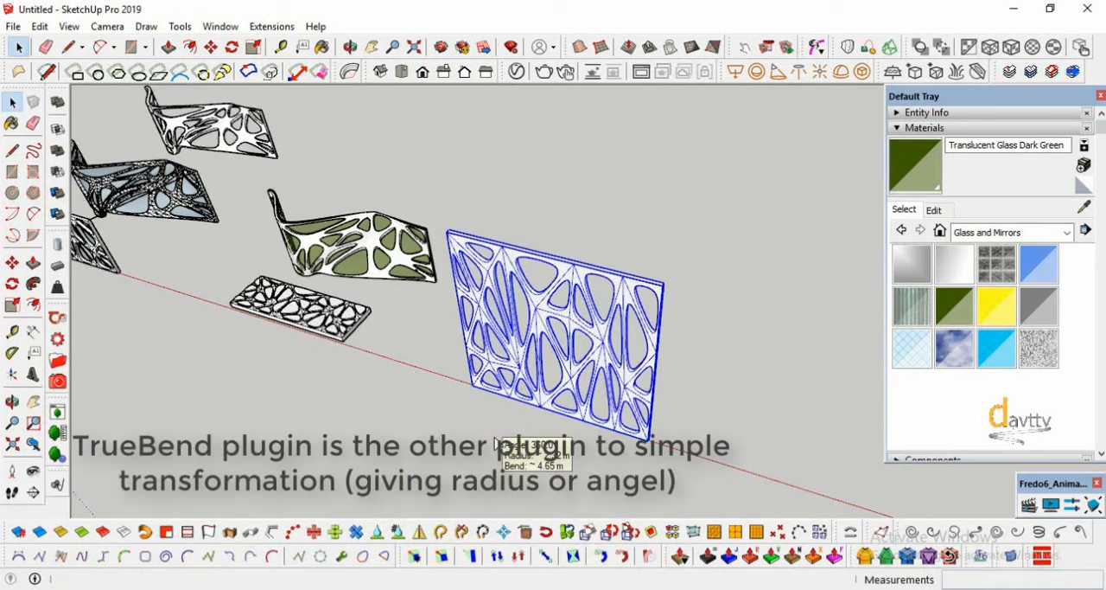
- Bend the stretched upright panel with TrueBend to an angle of 270 degrees
{"action": "left_click", "coordinate": [350, 73]}
{"action": "left_click_drag", "start_coordinate": [537, 373], "coordinate": [477, 448]}
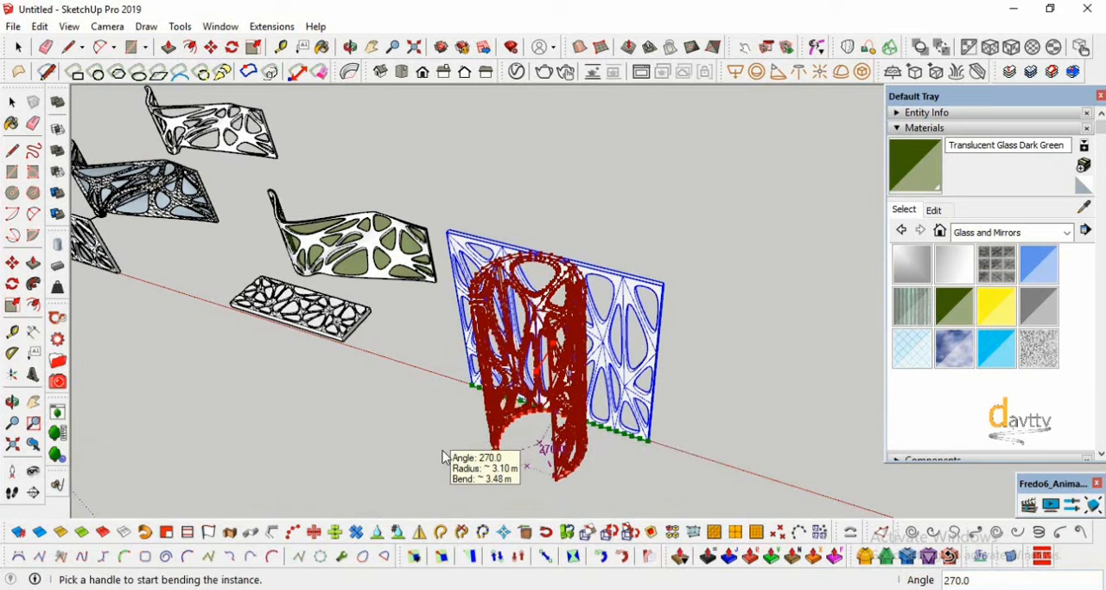
{"action": "key", "text": "space"}
- Move the bent tubular panel so it stands close to the end of the glazed curved panel
{"action": "left_click", "coordinate": [12, 402]}
{"action": "left_click_drag", "start_coordinate": [316, 423], "coordinate": [688, 312]}
{"action": "left_click", "coordinate": [12, 102]}
{"action": "left_click", "coordinate": [726, 338]}
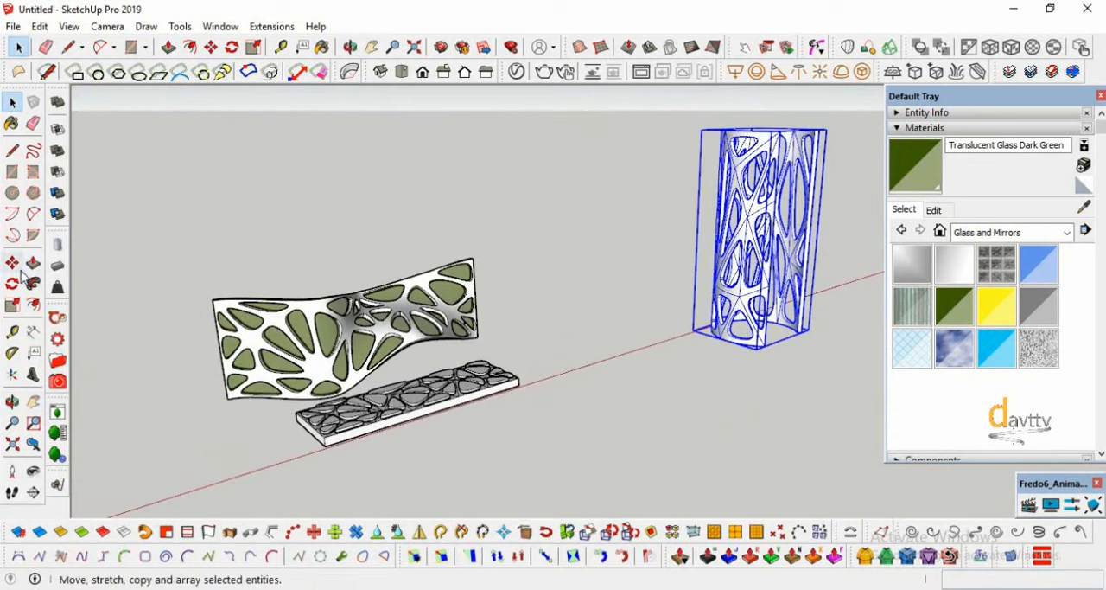
{"action": "key", "text": "m"}
{"action": "left_click", "coordinate": [731, 346]}
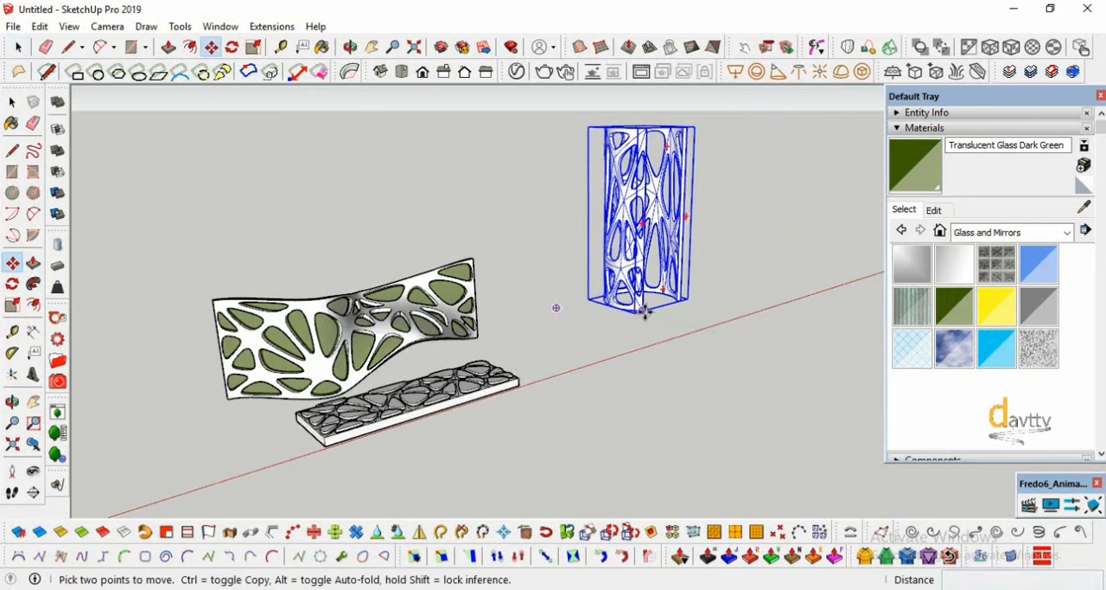
{"action": "left_click", "coordinate": [523, 338]}
- Examine the bent tubular panel together with the glazed curved panel and the flat panel in front
{"action": "left_click", "coordinate": [12, 402]}
{"action": "left_click_drag", "start_coordinate": [186, 471], "coordinate": [309, 437]}
{"action": "scroll", "coordinate": [315, 427], "scroll_direction": "up", "scroll_amount": 4}
{"action": "left_click_drag", "start_coordinate": [498, 382], "coordinate": [450, 405]}
{"action": "left_click", "coordinate": [33, 471]}
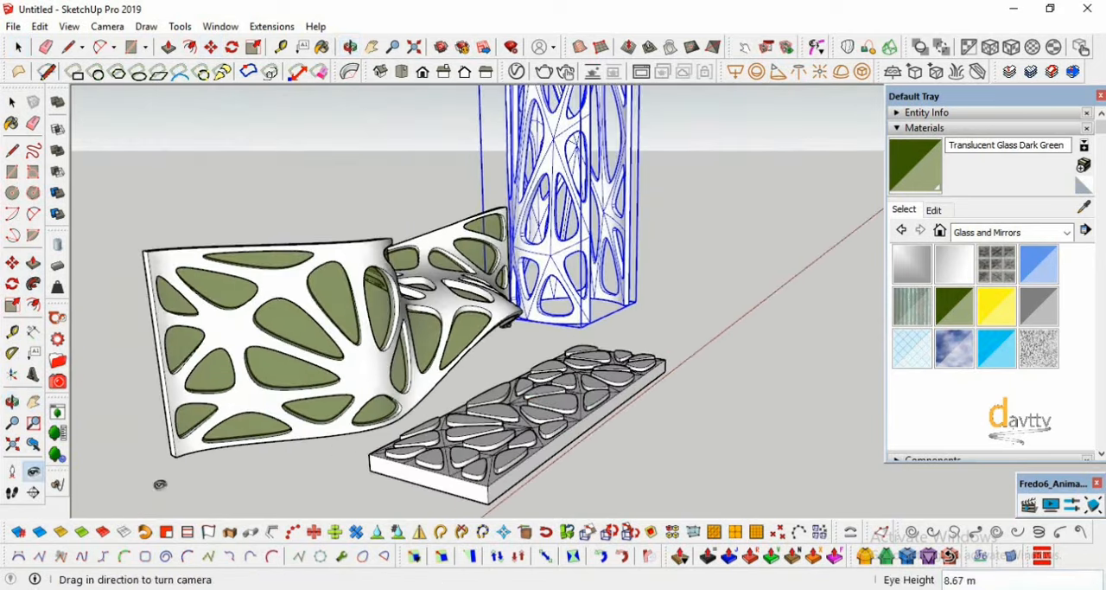
{"action": "left_click_drag", "start_coordinate": [484, 467], "coordinate": [431, 430]}
{"action": "scroll", "coordinate": [430, 430], "scroll_direction": "down", "scroll_amount": 3}
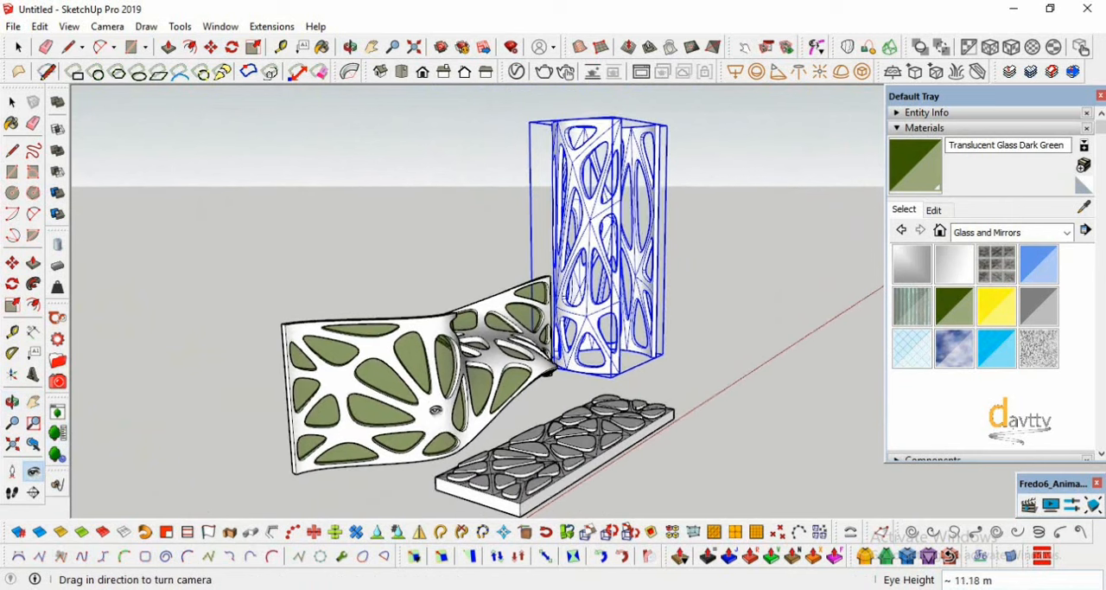
- Clear the selection of the bent panel and collapse the Materials section
{"action": "left_click", "coordinate": [12, 102]}
{"action": "left_click", "coordinate": [230, 242]}
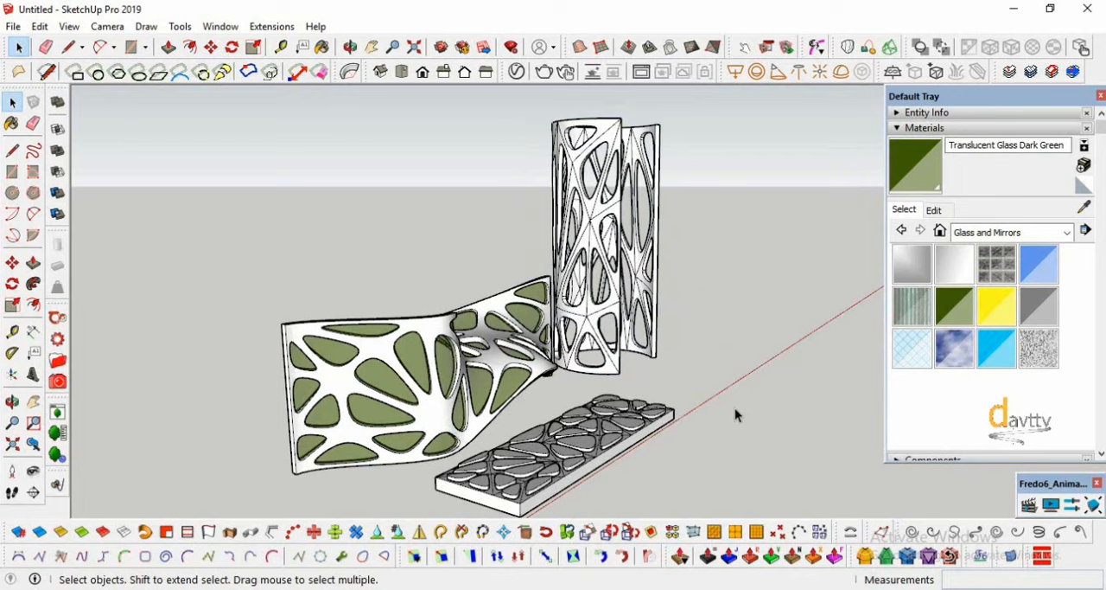
{"action": "left_click", "coordinate": [950, 134]}
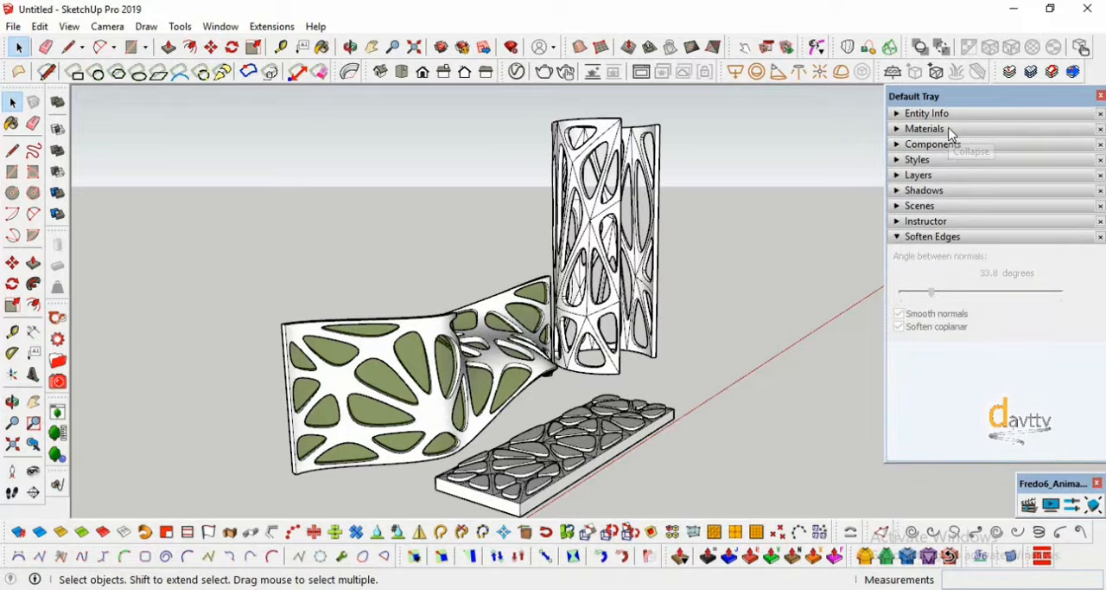